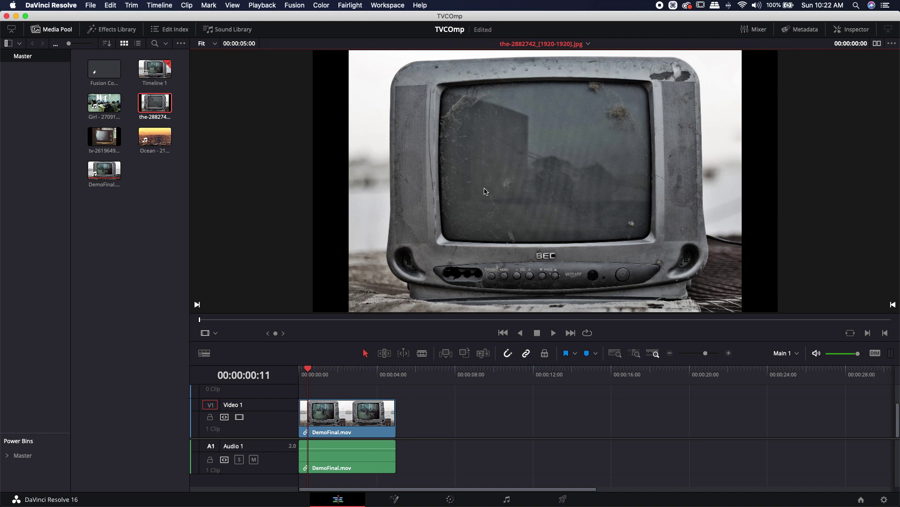
Replace the DemoFinal.mov clip on the timeline with the Fusion composition and open it on the Fusion page.
{"action": "left_click", "coordinate": [293, 370]}
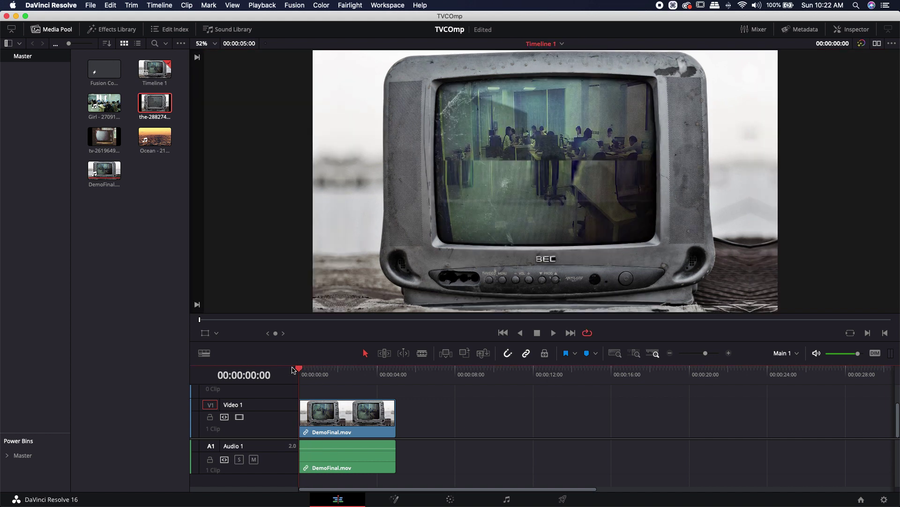
{"action": "left_click", "coordinate": [353, 422]}
{"action": "key", "text": "BackSpace"}
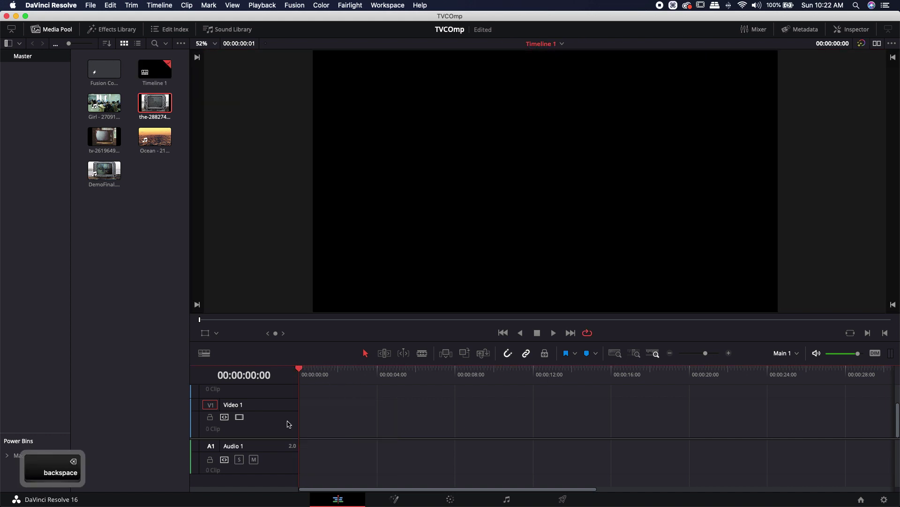
{"action": "left_click_drag", "start_coordinate": [105, 71], "coordinate": [301, 403]}
{"action": "left_click", "coordinate": [393, 499]}
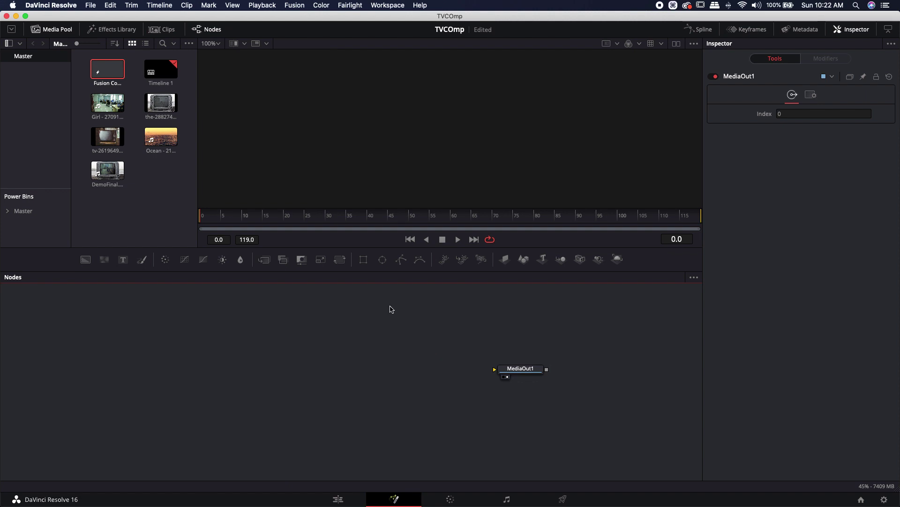
Bring the the-2882742 TV image and the Girl - 27091.mp4 clip into the composition, previewing the clip's playback.
{"action": "left_click_drag", "start_coordinate": [161, 103], "coordinate": [294, 127]}
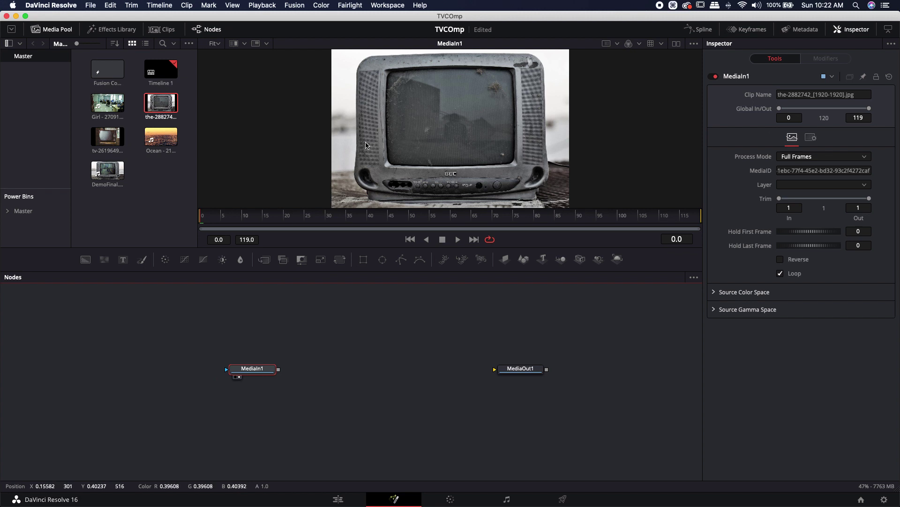
{"action": "left_click_drag", "start_coordinate": [107, 103], "coordinate": [431, 150]}
{"action": "key", "text": "space"}
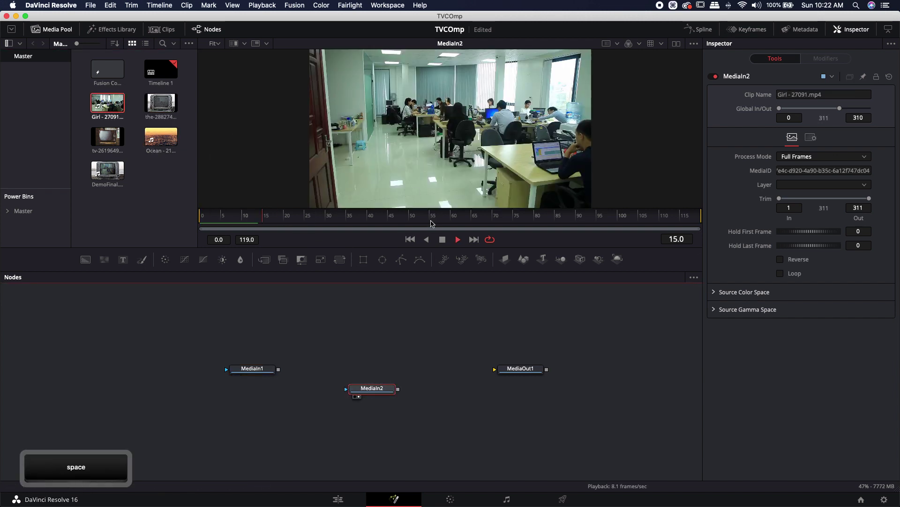
{"action": "key", "text": "1"}
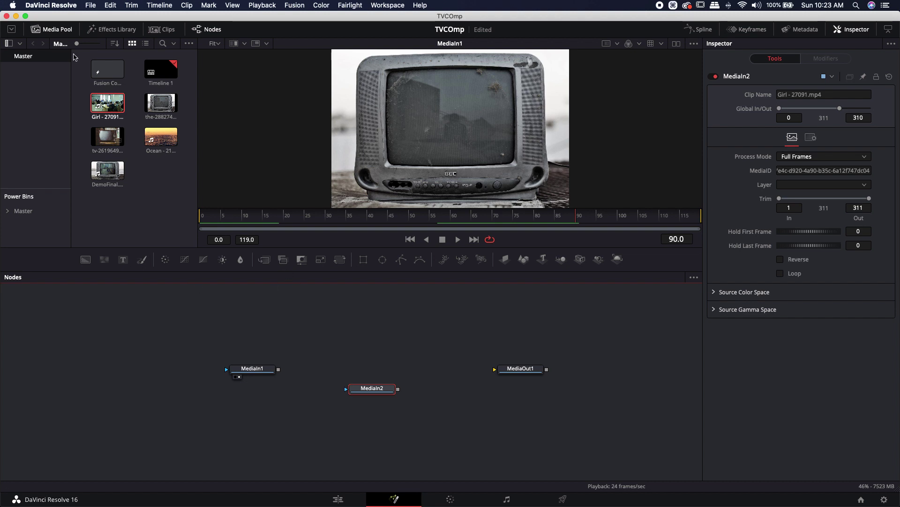
Hide the media pool and arrange MediaIn1 and MediaIn2 side by side above the output node.
{"action": "left_click", "coordinate": [52, 29]}
{"action": "left_click_drag", "start_coordinate": [239, 368], "coordinate": [210, 309]}
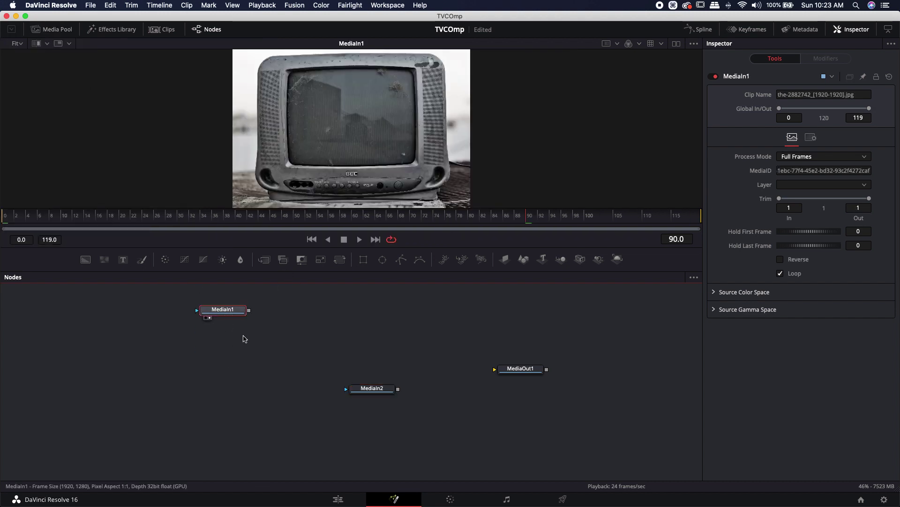
{"action": "left_click_drag", "start_coordinate": [360, 391], "coordinate": [300, 313]}
{"action": "left_click", "coordinate": [158, 370]}
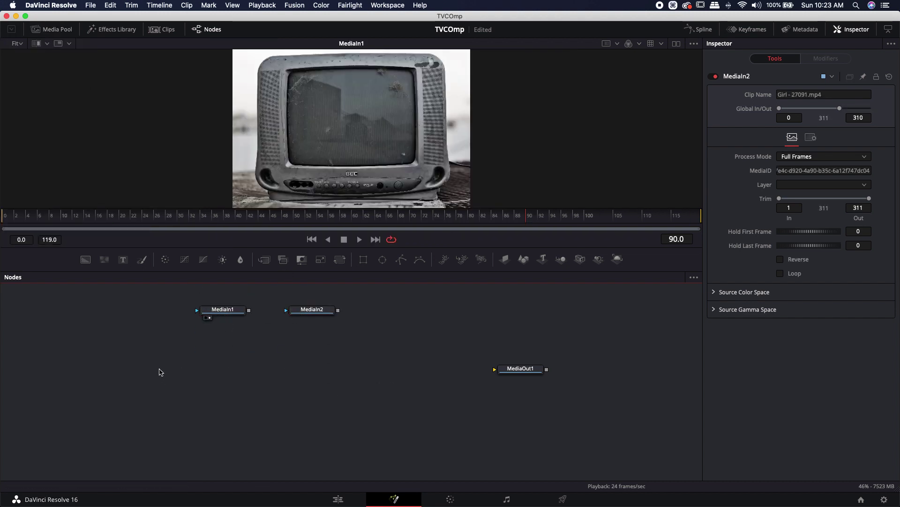
Add a Background node connected to MediaOut1 and spread the nodes apart to make room between them.
{"action": "left_click", "coordinate": [85, 259]}
{"action": "left_click_drag", "start_coordinate": [166, 371], "coordinate": [263, 151]}
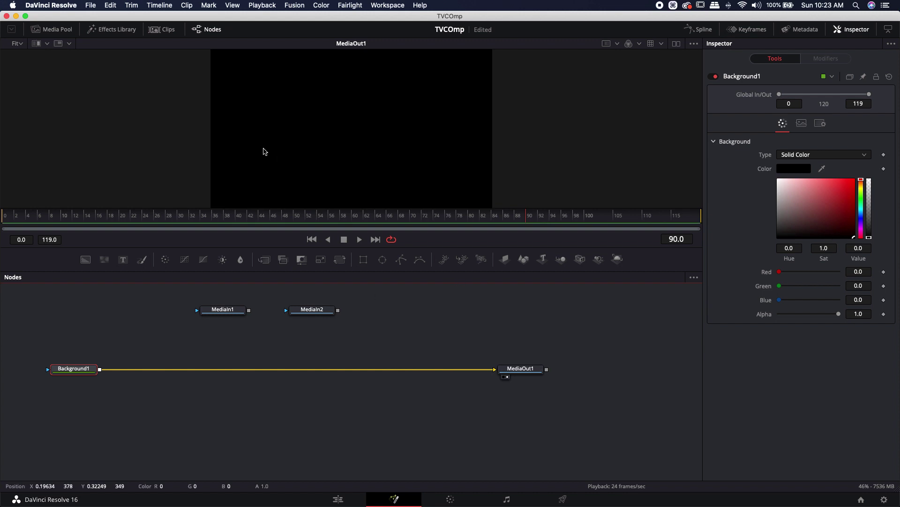
{"action": "left_click_drag", "start_coordinate": [254, 338], "coordinate": [306, 393]}
{"action": "left_click_drag", "start_coordinate": [275, 362], "coordinate": [230, 294]}
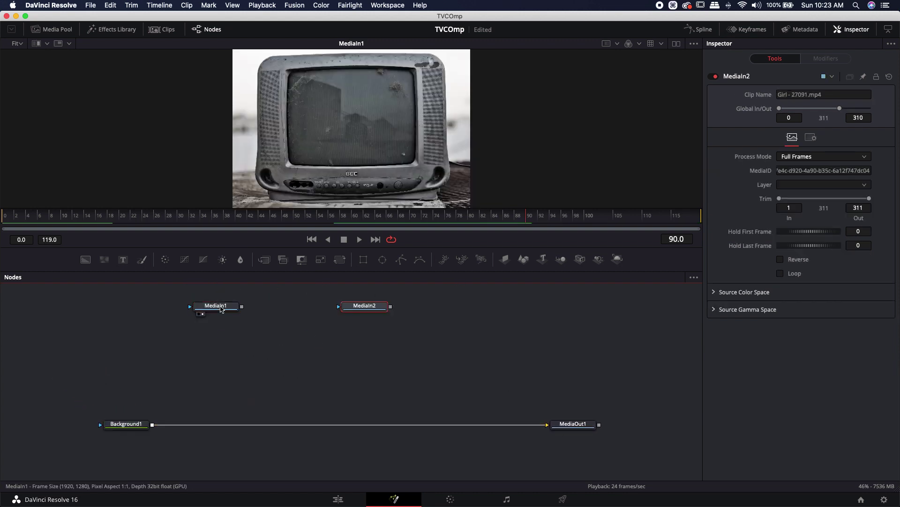
Rename the TV image node as Tv and the office clip node as Footage.
{"action": "key", "text": "F2"}
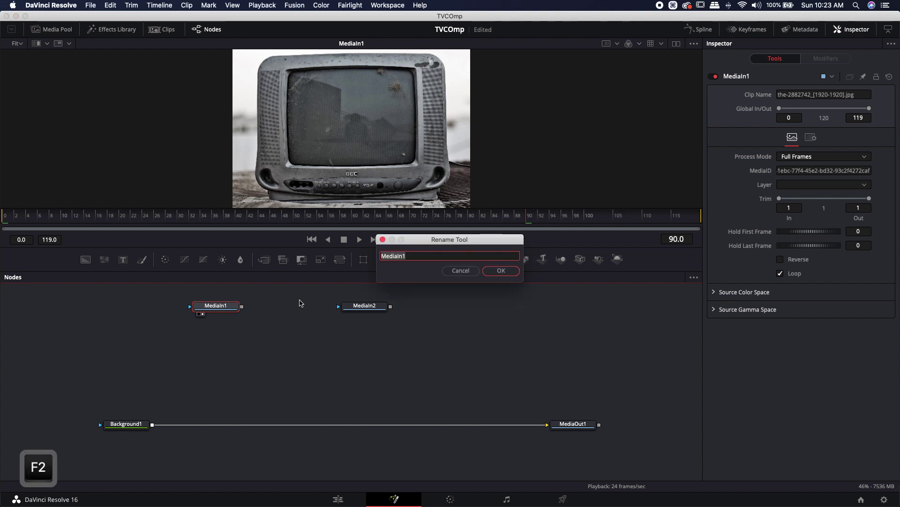
{"action": "type", "text": "Tv"}
{"action": "key", "text": "Return"}
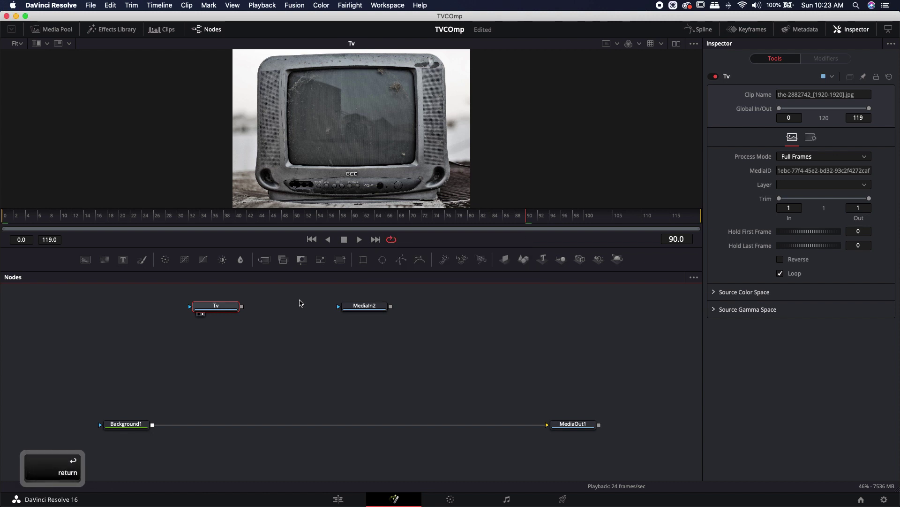
{"action": "left_click", "coordinate": [364, 305]}
{"action": "key", "text": "F2"}
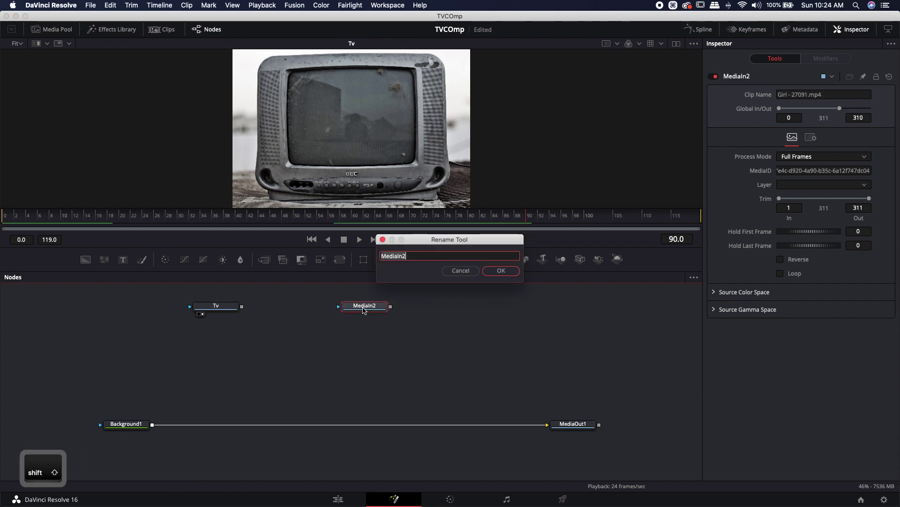
{"action": "type", "text": "Footage"}
{"action": "key", "text": "Return"}
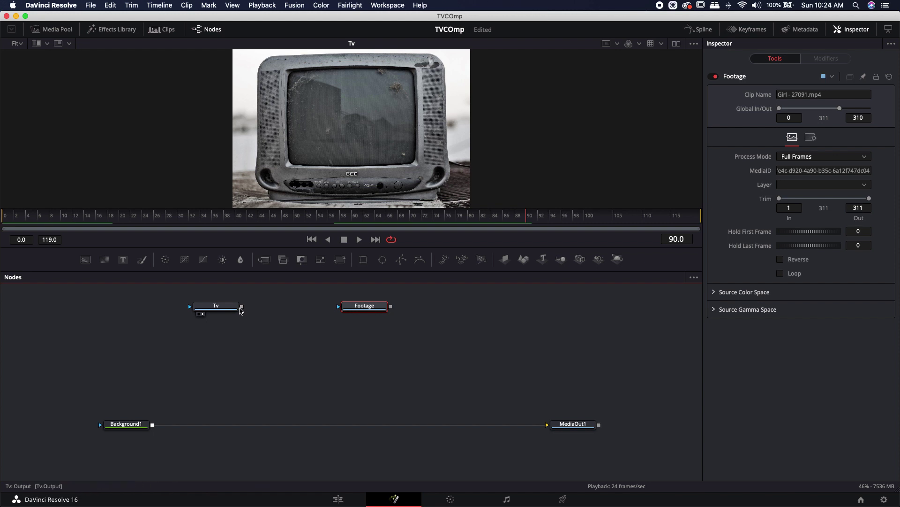
Merge the Tv node and the Footage node over the background in that order, and display MediaOut1 in the viewer.
{"action": "left_click_drag", "start_coordinate": [242, 308], "coordinate": [152, 426]}
{"action": "left_click_drag", "start_coordinate": [383, 308], "coordinate": [241, 425]}
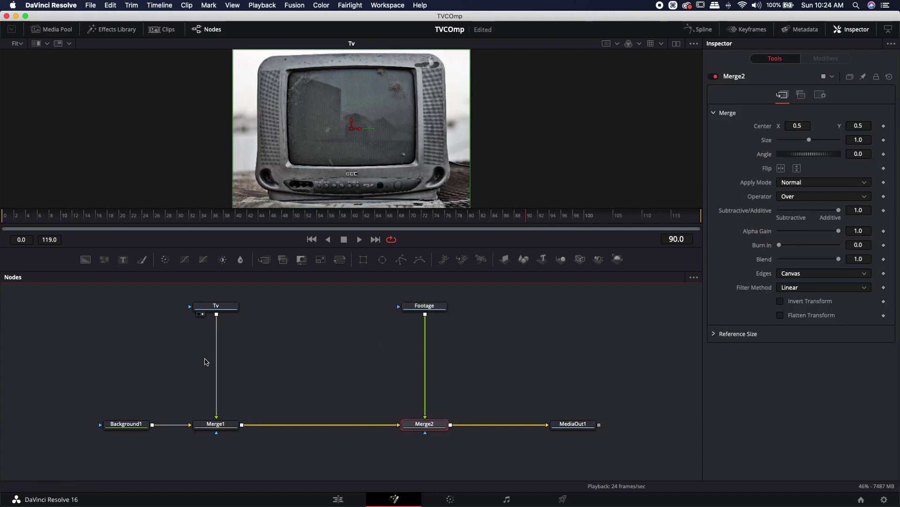
{"action": "left_click", "coordinate": [556, 432]}
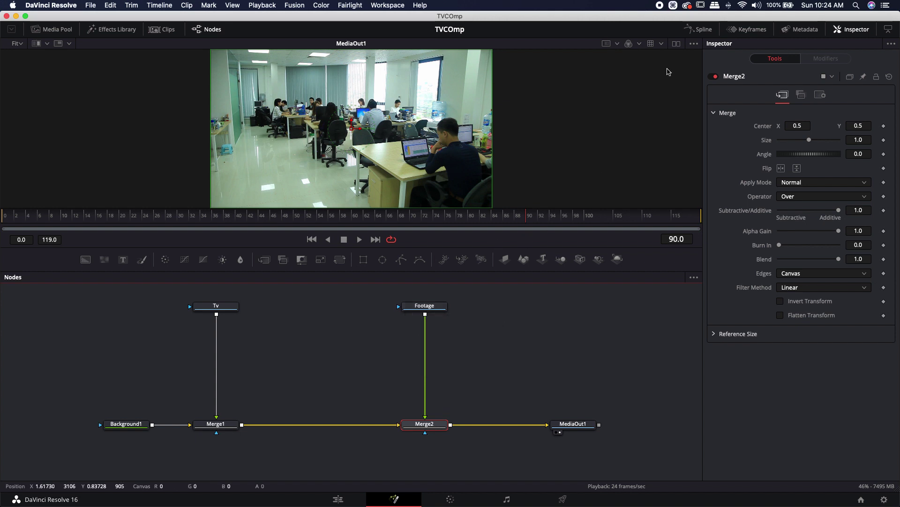
Switch to dual viewers and load the Tv node into the empty viewer beside MediaOut1.
{"action": "left_click", "coordinate": [676, 44]}
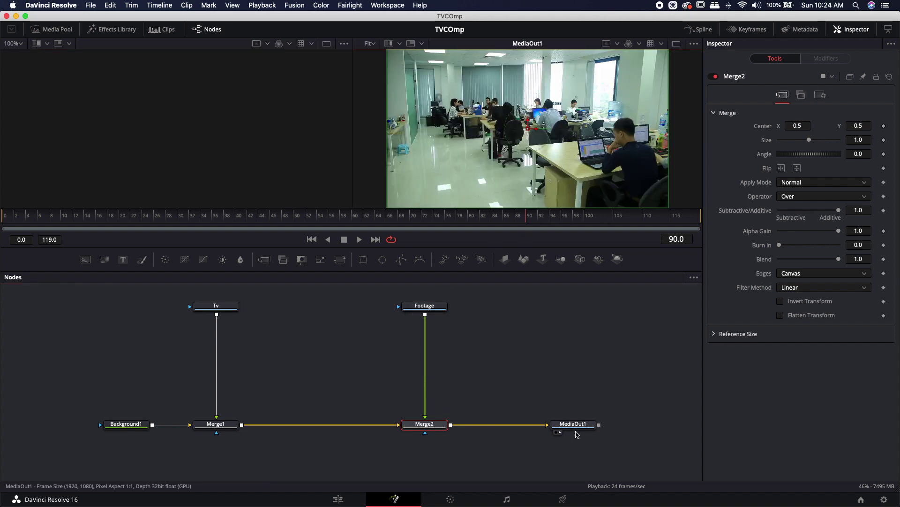
{"action": "left_click", "coordinate": [562, 403]}
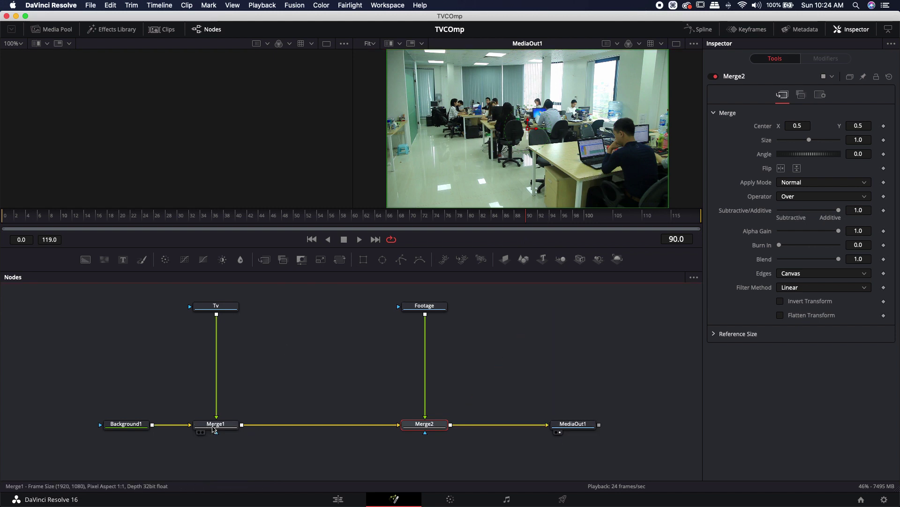
{"action": "left_click_drag", "start_coordinate": [221, 308], "coordinate": [211, 150]}
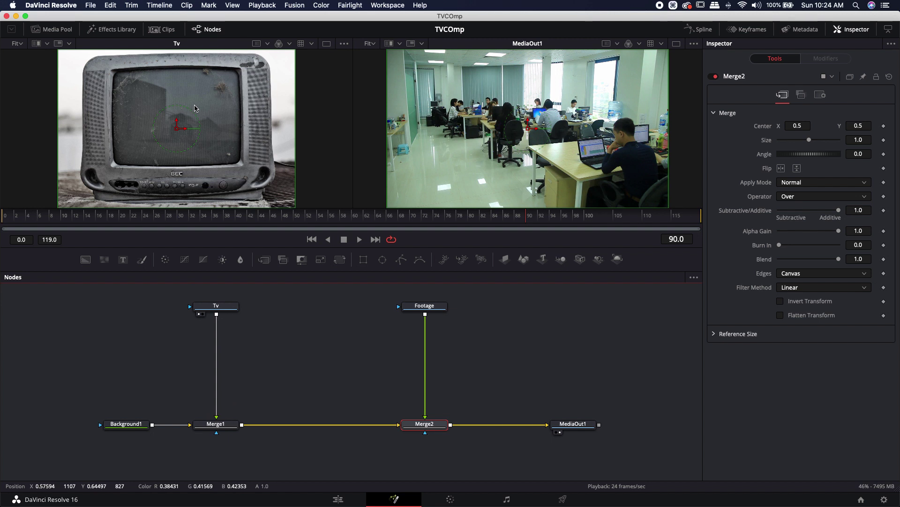
Examine the TV image up close, checking the dirt, scratches and reflections on the screen glass and the frame edges.
{"action": "scroll", "coordinate": [213, 119], "scroll_direction": "up", "scroll_amount": 3}
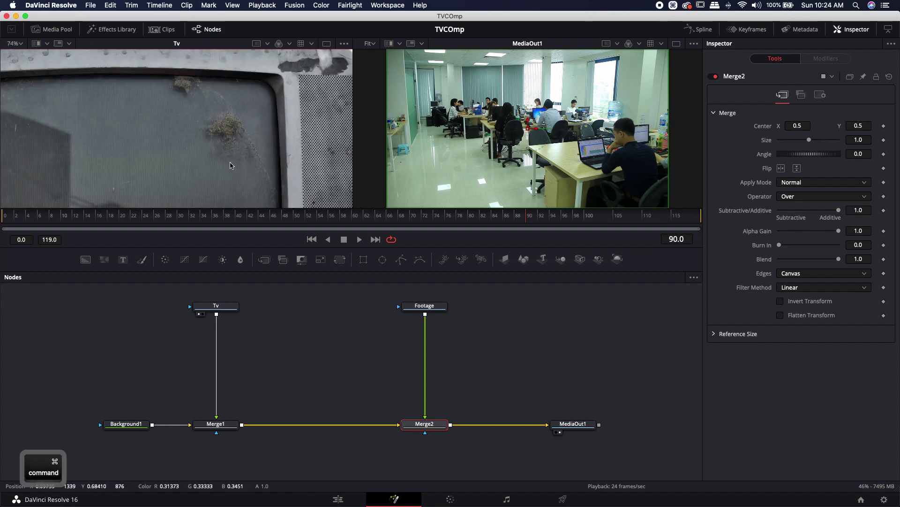
{"action": "scroll", "coordinate": [219, 125], "scroll_direction": "down", "scroll_amount": 3}
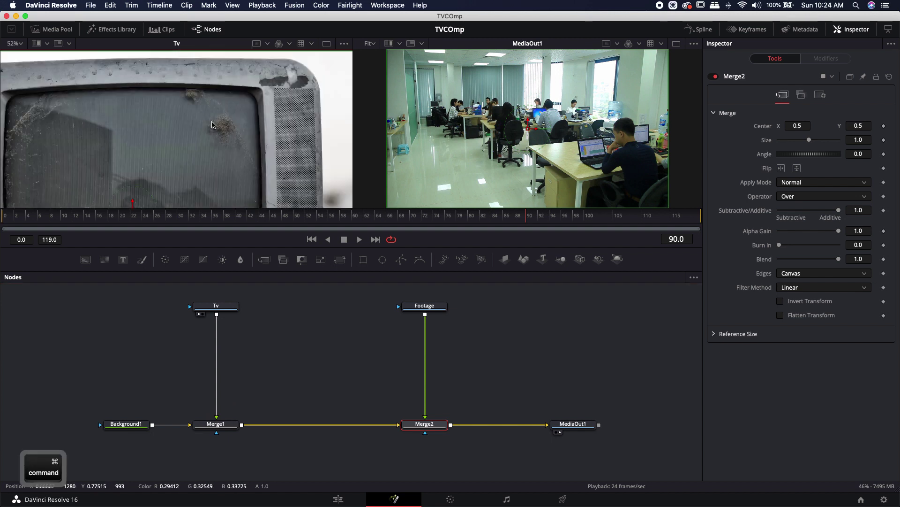
{"action": "left_click_drag", "start_coordinate": [206, 147], "coordinate": [223, 116]}
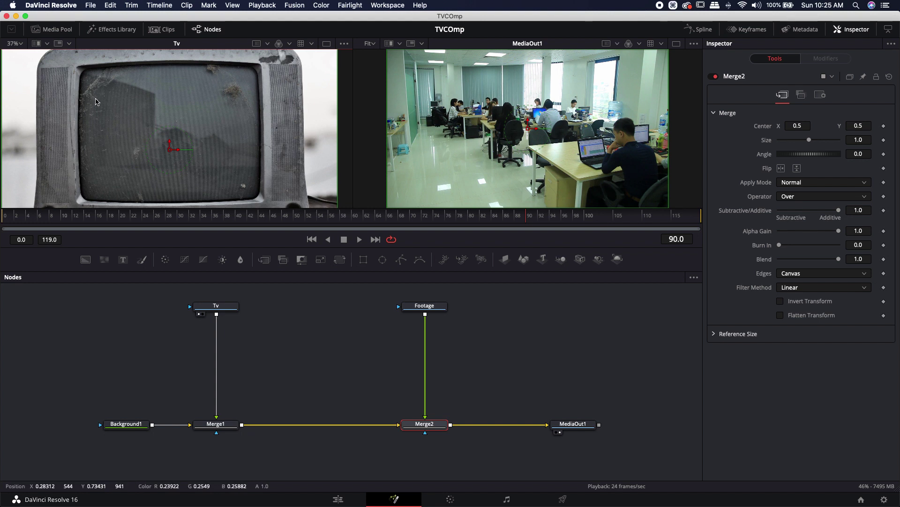
{"action": "scroll", "coordinate": [140, 157], "scroll_direction": "up", "scroll_amount": 5}
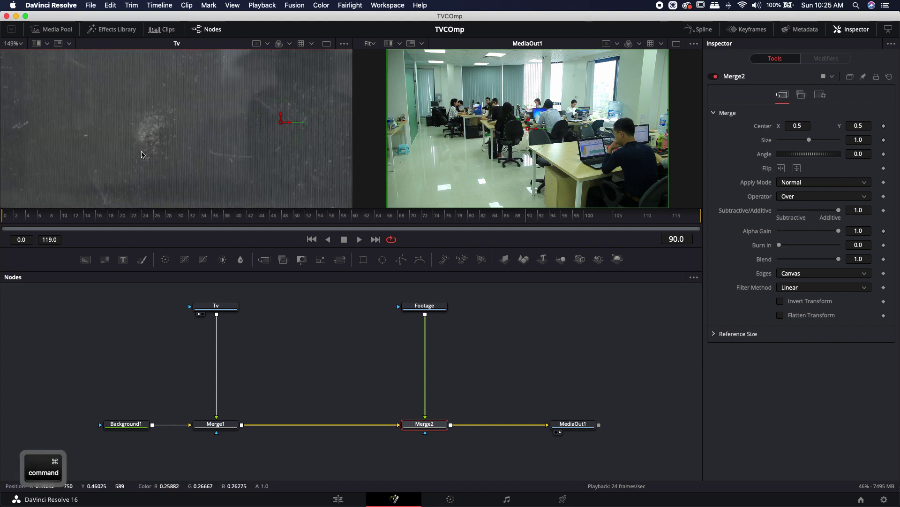
{"action": "scroll", "coordinate": [155, 115], "scroll_direction": "left", "scroll_amount": 5}
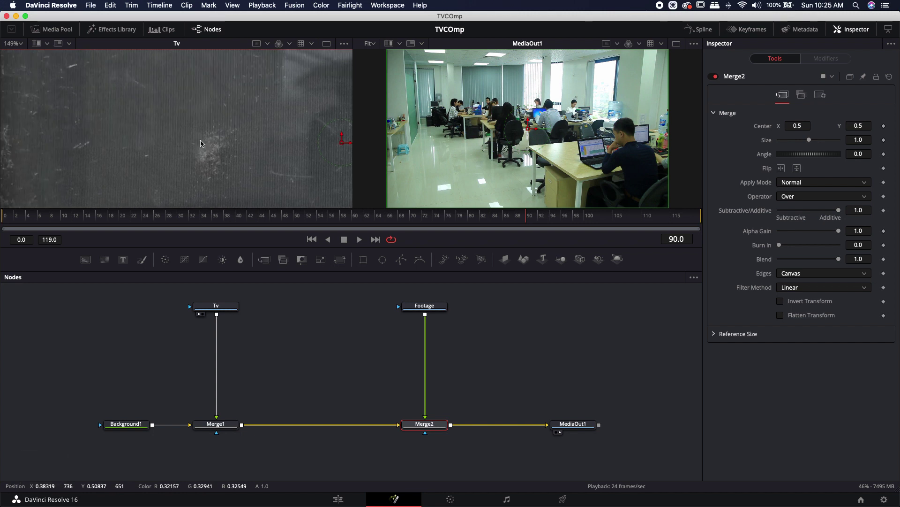
{"action": "scroll", "coordinate": [183, 138], "scroll_direction": "down", "scroll_amount": 4}
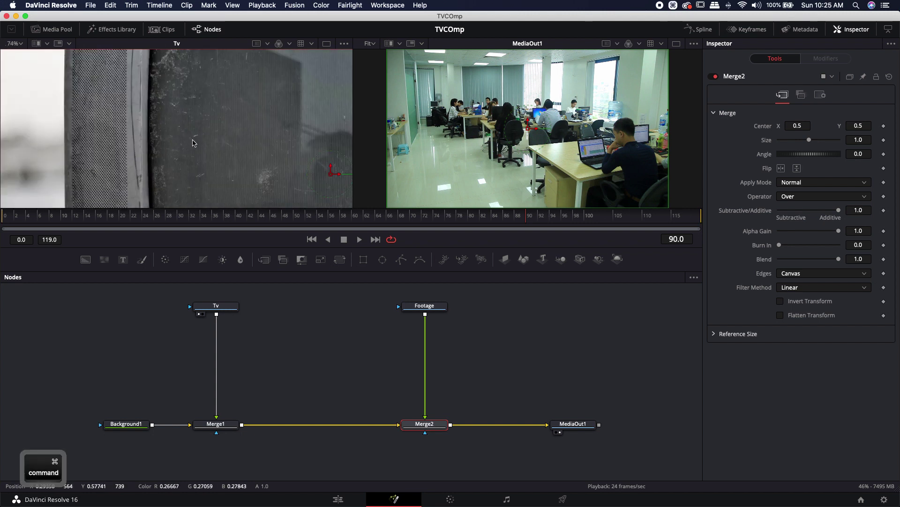
{"action": "scroll", "coordinate": [194, 143], "scroll_direction": "down", "scroll_amount": 6}
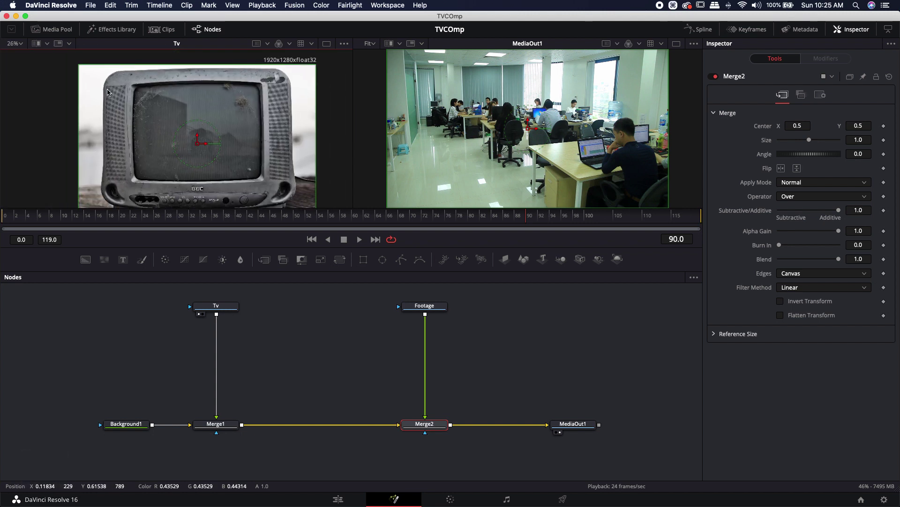
{"action": "scroll", "coordinate": [226, 162], "scroll_direction": "down", "scroll_amount": 2}
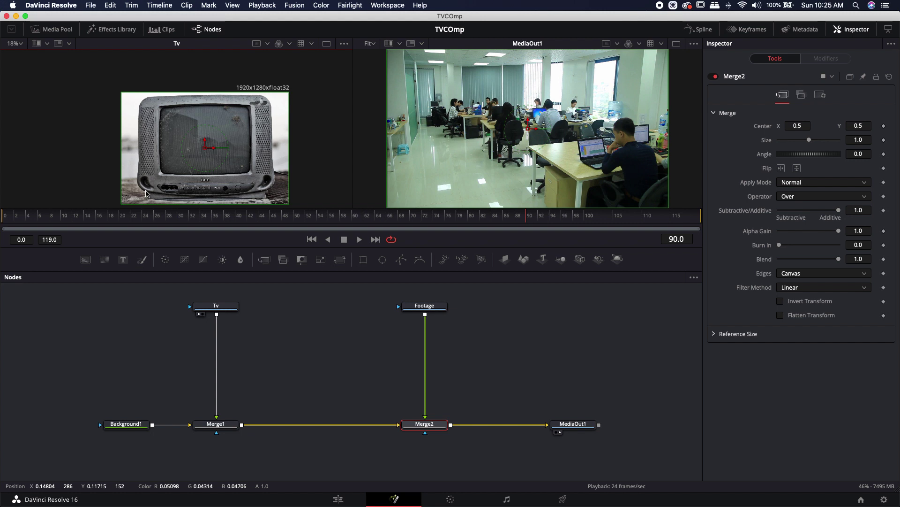
{"action": "scroll", "coordinate": [283, 376], "scroll_direction": "right", "scroll_amount": 1}
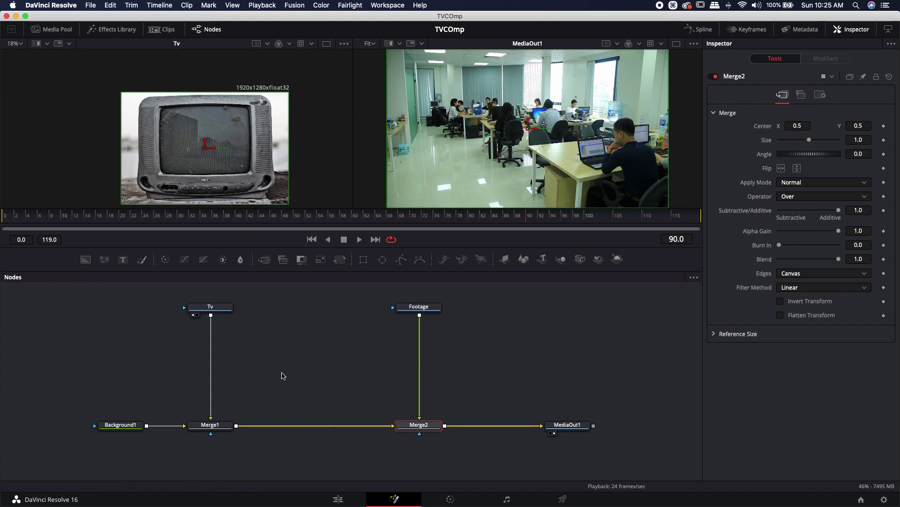
Add a Paint node between the Tv node and Merge1.
{"action": "left_click", "coordinate": [221, 308]}
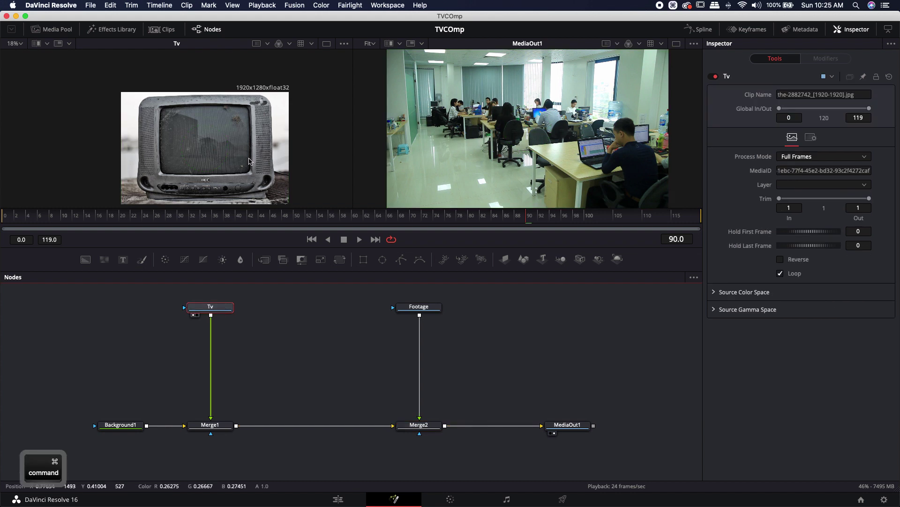
{"action": "scroll", "coordinate": [249, 161], "scroll_direction": "up", "scroll_amount": 6}
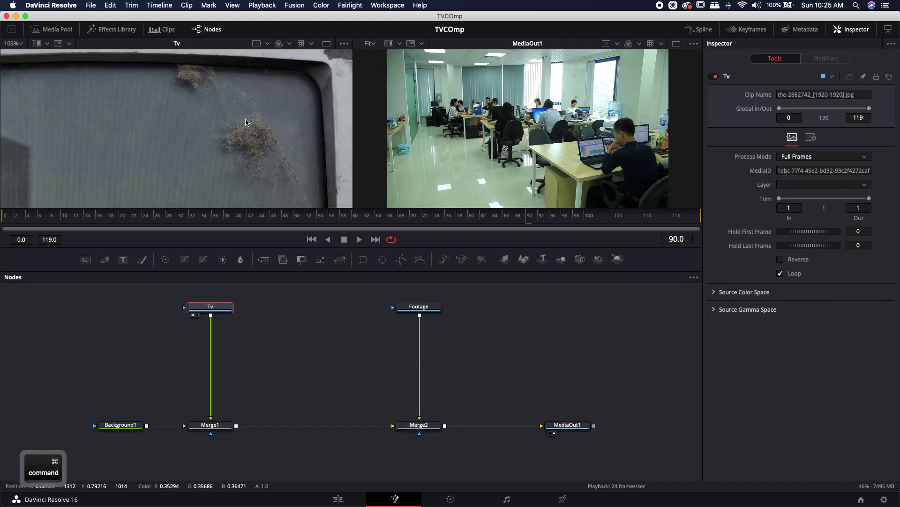
{"action": "scroll", "coordinate": [246, 123], "scroll_direction": "down", "scroll_amount": 3}
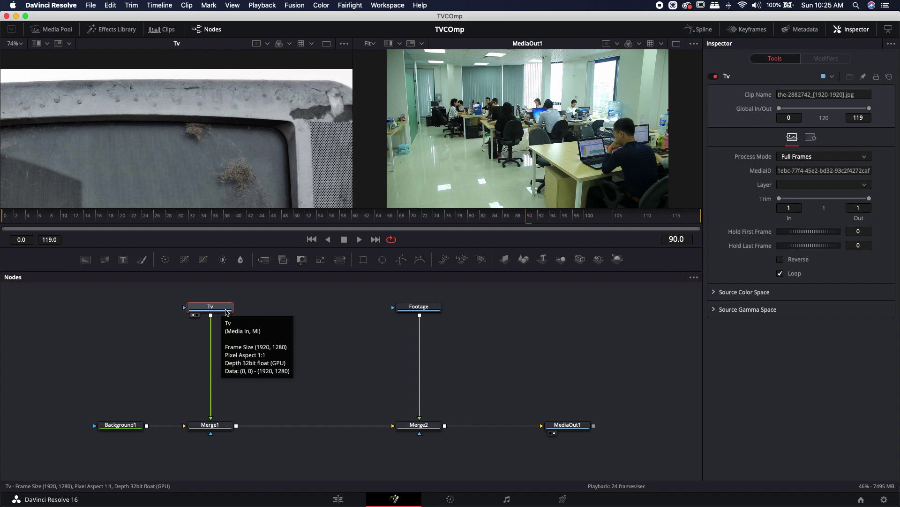
{"action": "left_click", "coordinate": [141, 259]}
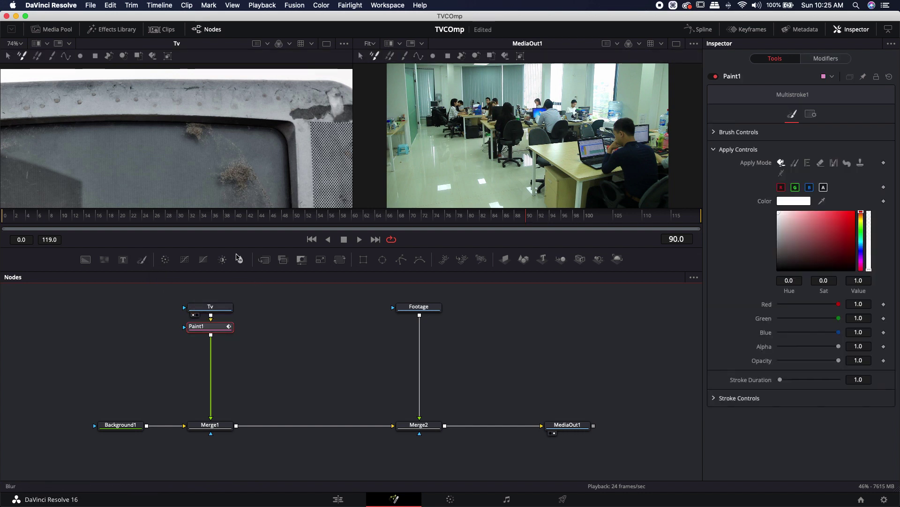
Set up a Stroke brush on the Paint node with size 0.0591 and the Clone apply mode.
{"action": "left_click", "coordinate": [52, 56]}
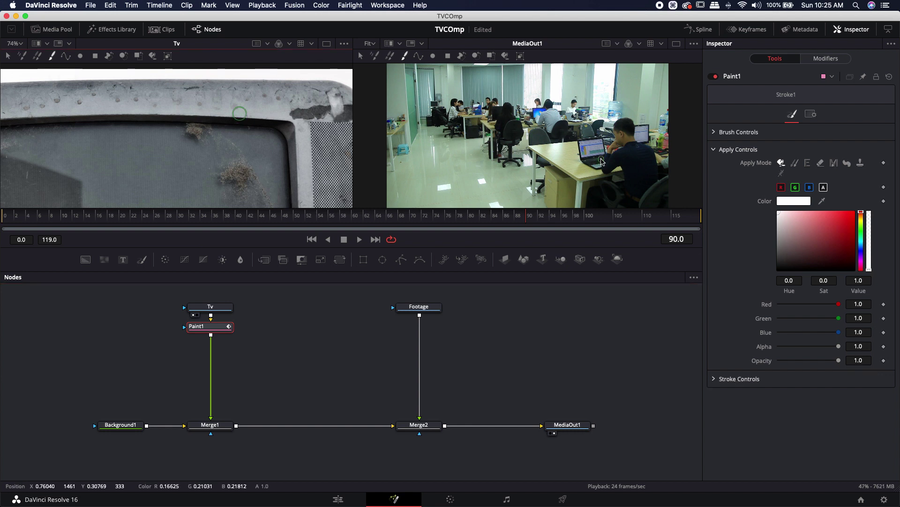
{"action": "left_click", "coordinate": [715, 132]}
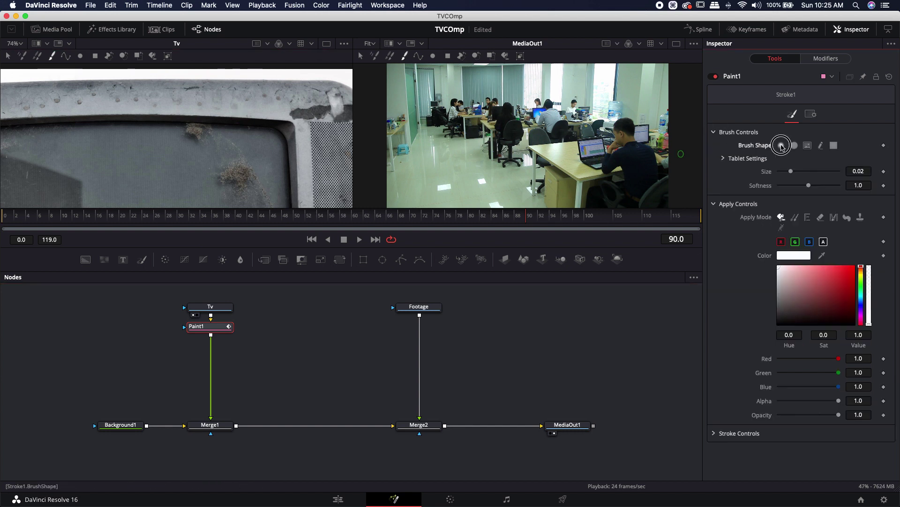
{"action": "left_click_drag", "start_coordinate": [791, 172], "coordinate": [814, 172]}
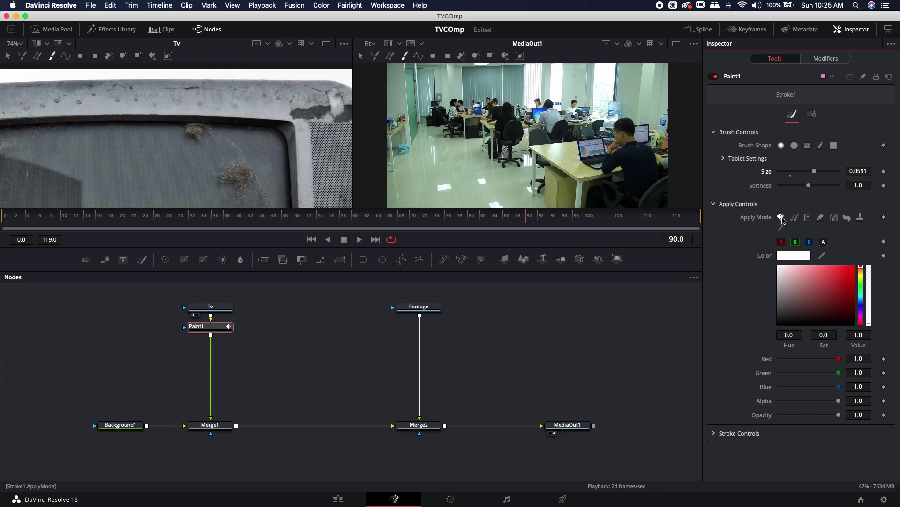
{"action": "left_click", "coordinate": [796, 219]}
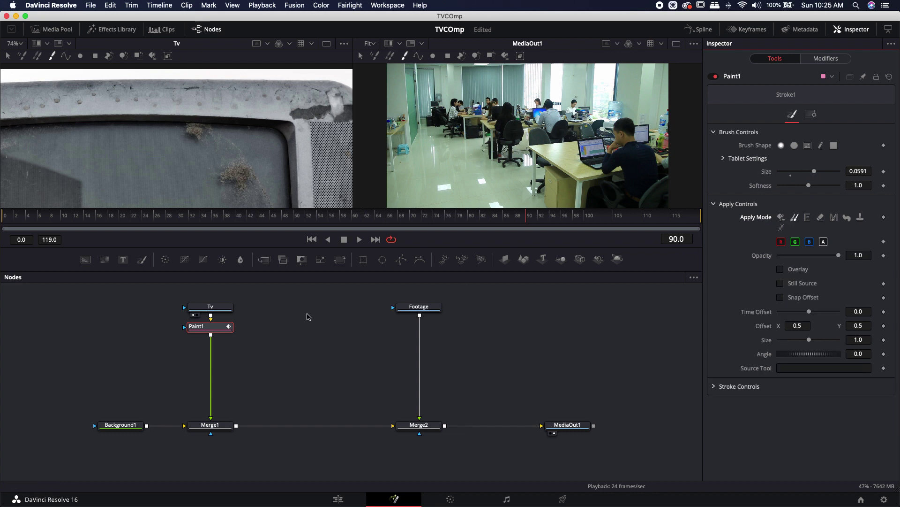
Display Paint1 in the viewer beside MediaOut1 and set the brush softness to 1.575.
{"action": "left_click", "coordinate": [196, 326]}
{"action": "key", "text": "1"}
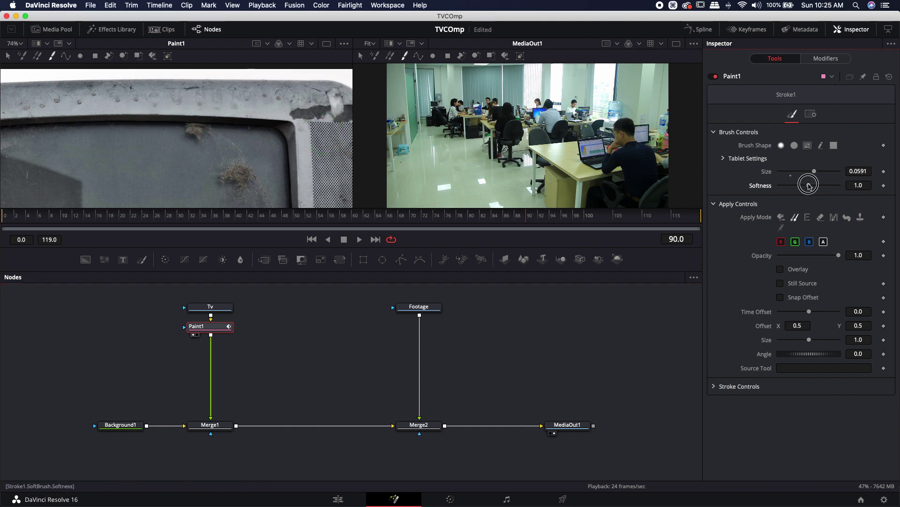
{"action": "left_click_drag", "start_coordinate": [809, 185], "coordinate": [825, 186]}
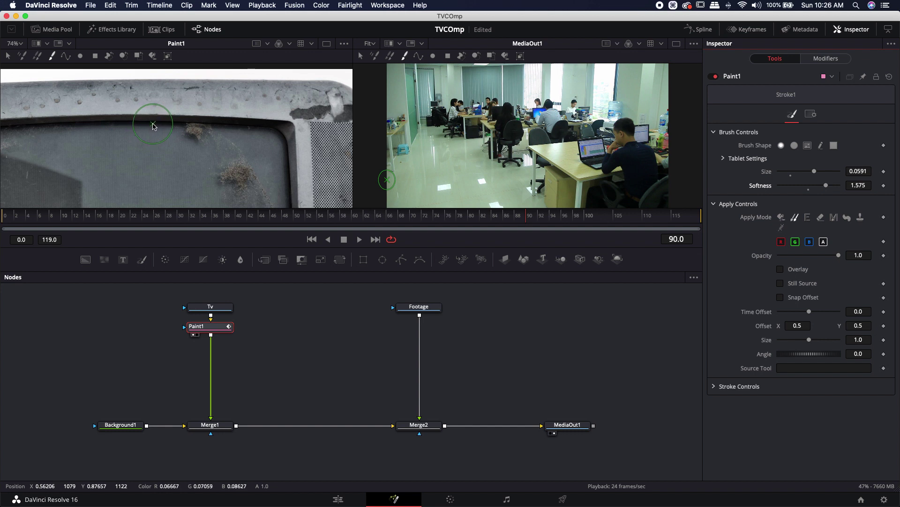
Clone clean edge over the dirt clump at the screen's upper edge, adjusting the brush to size 0.0661 and softness 1.795, and undo the last stroke.
{"action": "mouse_move", "coordinate": [197, 130]}
{"action": "left_mouse_down"}
{"action": "mouse_move", "coordinate": [193, 121]}
{"action": "mouse_move", "coordinate": [151, 124]}
{"action": "left_mouse_up"}
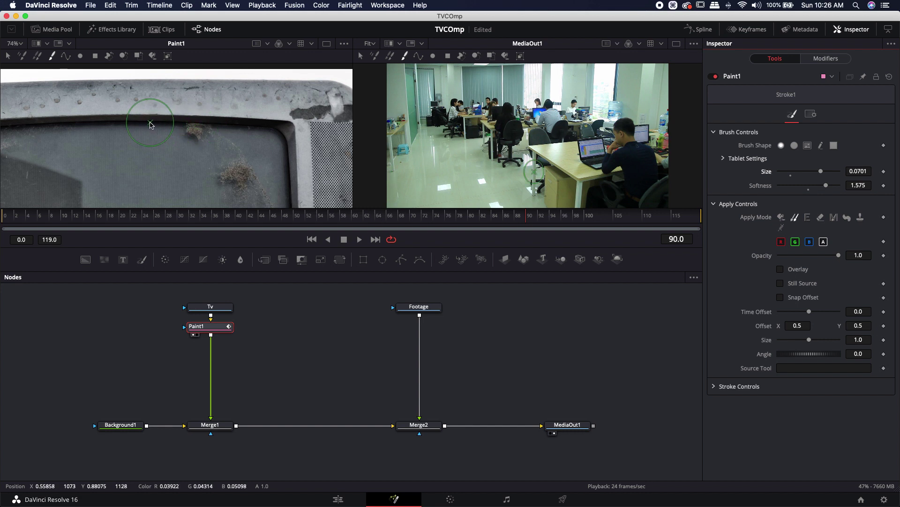
{"action": "key", "text": "alt"}
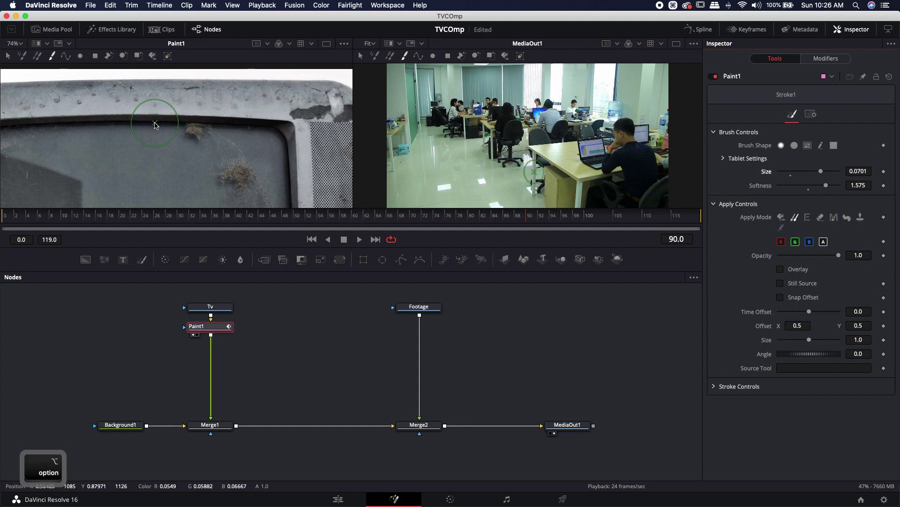
{"action": "left_click", "coordinate": [190, 128], "text": "alt"}
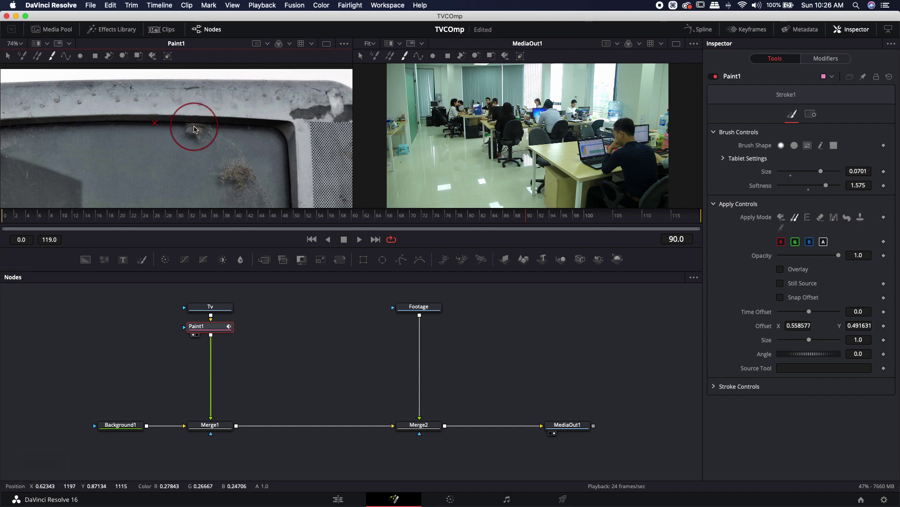
{"action": "left_click", "coordinate": [197, 127]}
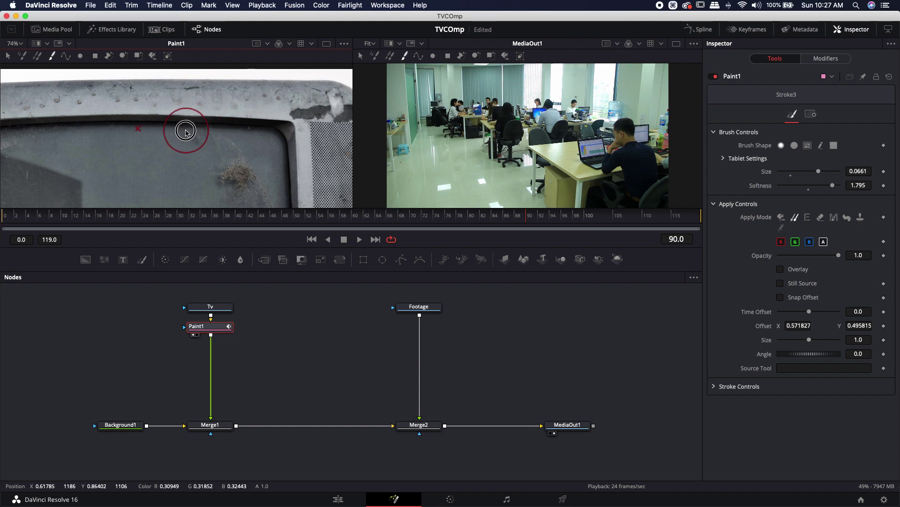
{"action": "key", "text": "super+z"}
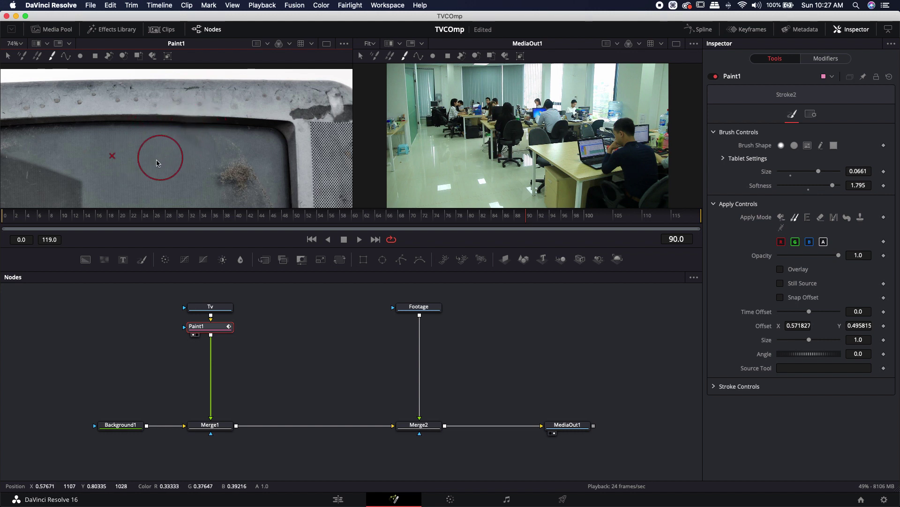
Enlarge the brush to 0.0858 and clone clean glass over the large dirt patch on the right side of the TV screen.
{"action": "scroll", "coordinate": [142, 160], "scroll_direction": "down", "scroll_amount": 5}
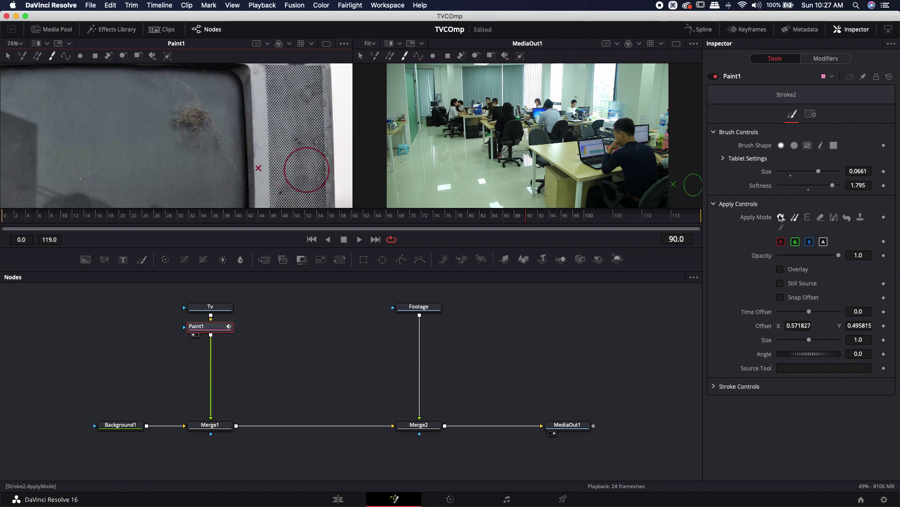
{"action": "left_click_drag", "start_coordinate": [819, 171], "coordinate": [830, 171]}
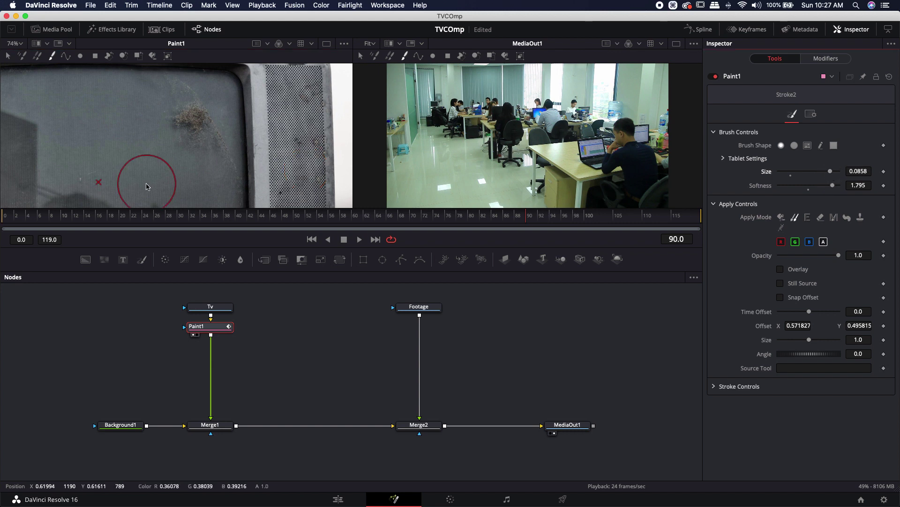
{"action": "key", "text": "alt"}
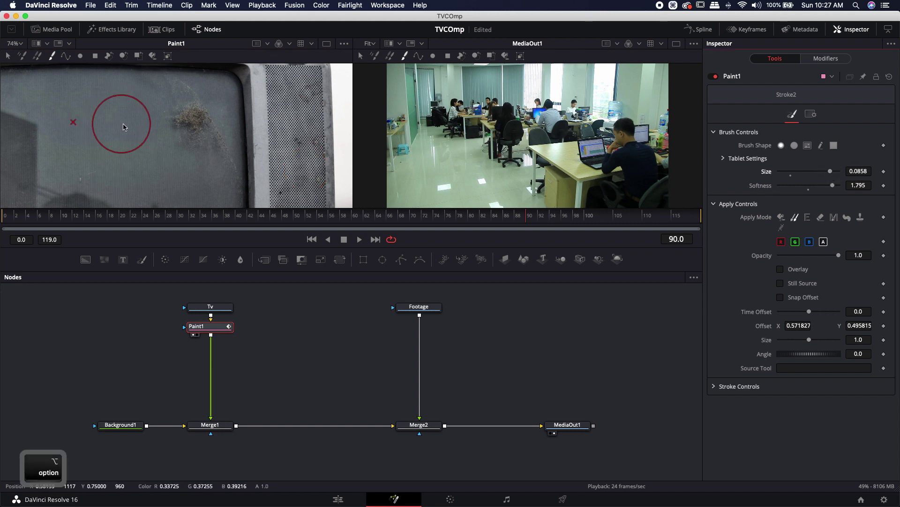
{"action": "left_click", "coordinate": [122, 127], "text": "alt"}
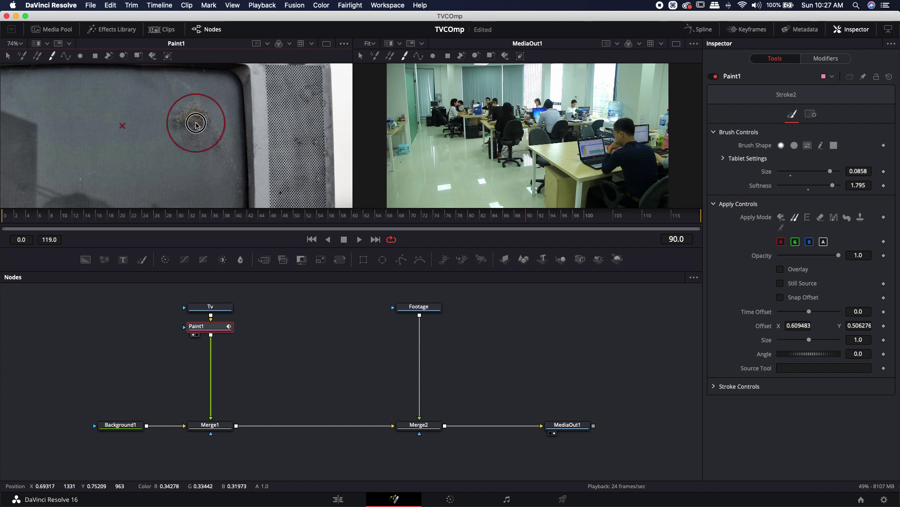
{"action": "mouse_move", "coordinate": [196, 124]}
{"action": "left_mouse_down"}
{"action": "mouse_move", "coordinate": [189, 113]}
{"action": "mouse_move", "coordinate": [177, 118]}
{"action": "mouse_move", "coordinate": [197, 135]}
{"action": "left_mouse_up"}
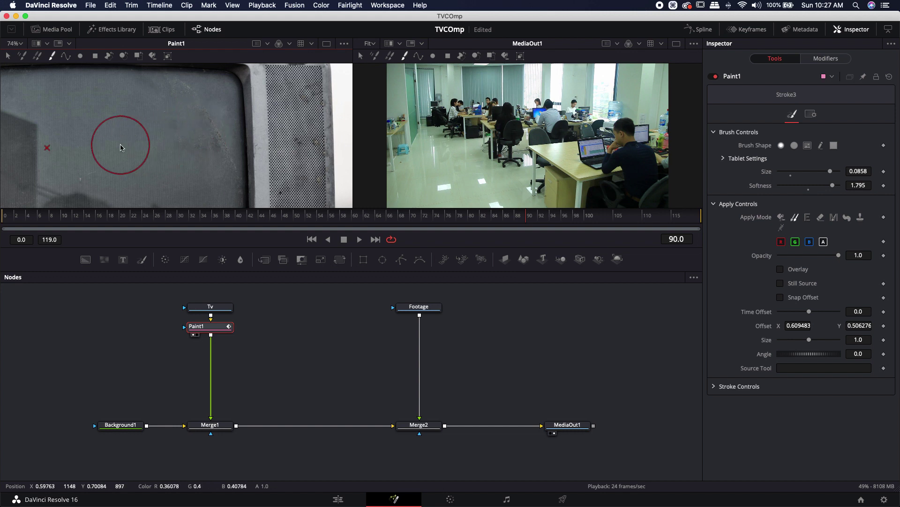
Resample clean glass and clone over the remaining scratches near the TV screen's upper-right corner.
{"action": "left_click", "coordinate": [99, 124], "text": "alt"}
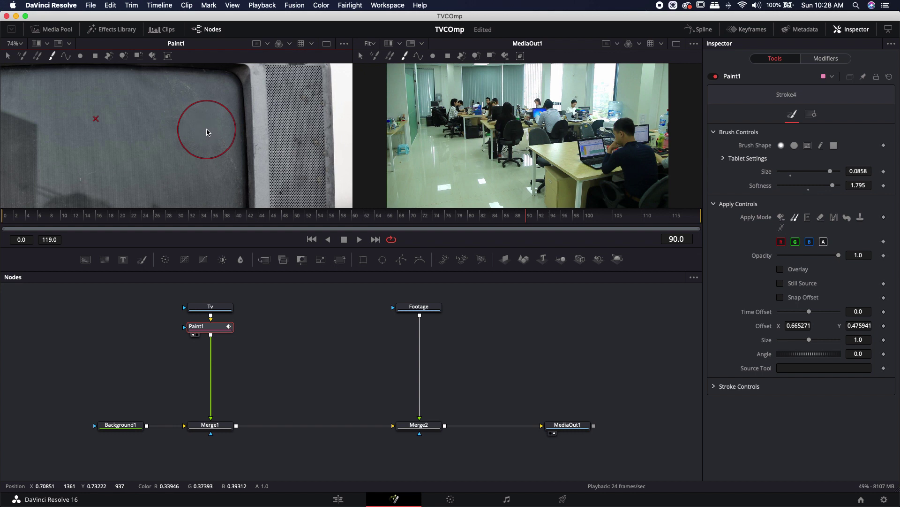
{"action": "left_click", "coordinate": [110, 120], "text": "alt"}
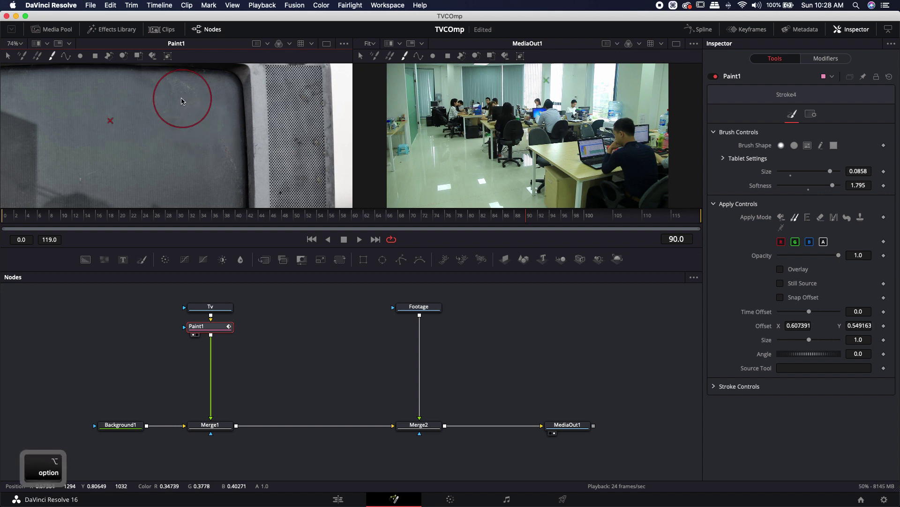
{"action": "left_click", "coordinate": [169, 100]}
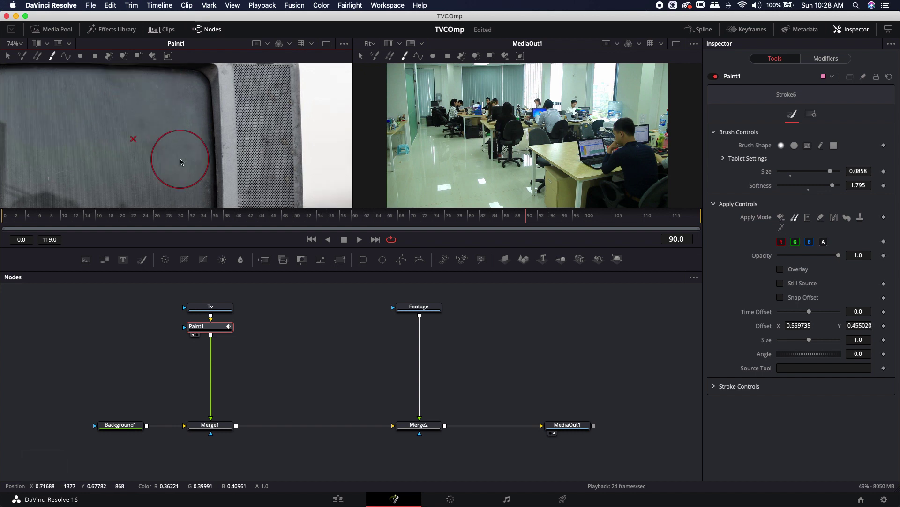
Set the brush softness to 1.433 and clone clean glass over more blemishes in the upper-right part of the TV screen.
{"action": "scroll", "coordinate": [168, 156], "scroll_direction": "down", "scroll_amount": 5}
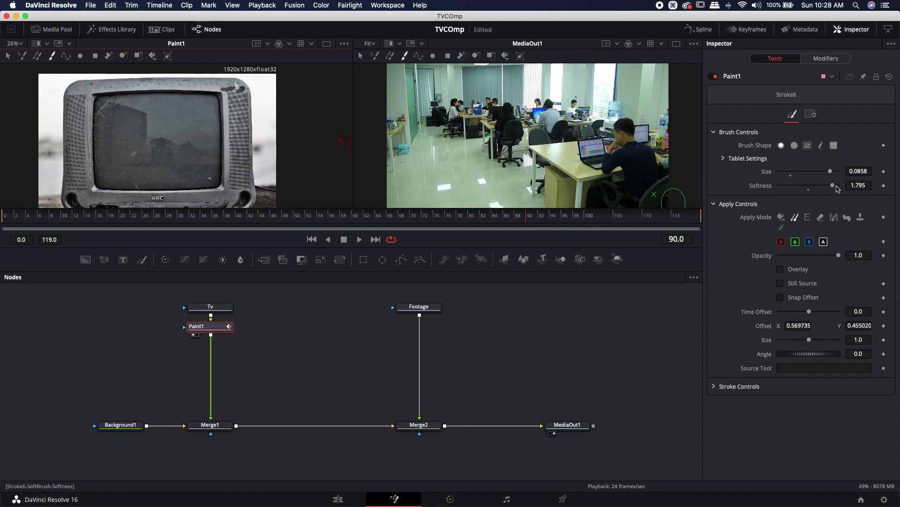
{"action": "left_click_drag", "start_coordinate": [836, 186], "coordinate": [822, 186]}
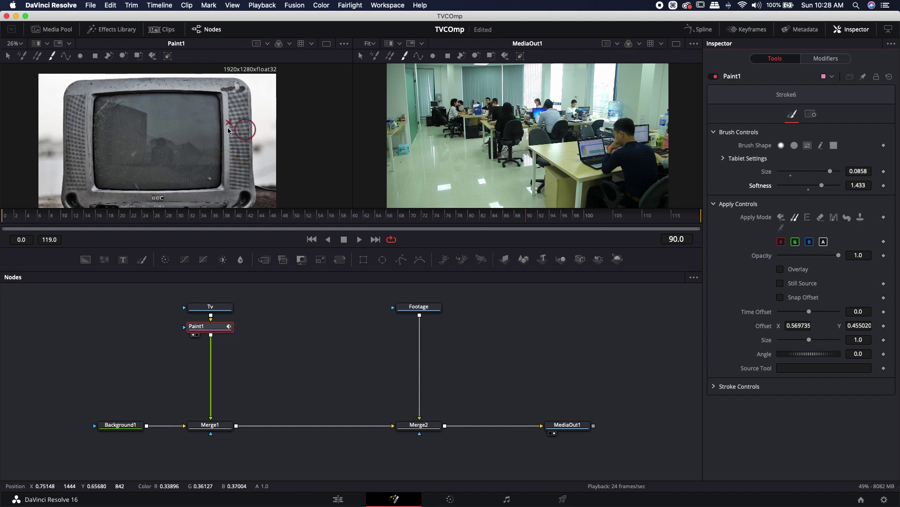
{"action": "key", "text": "alt"}
{"action": "left_click", "coordinate": [176, 120], "text": "alt"}
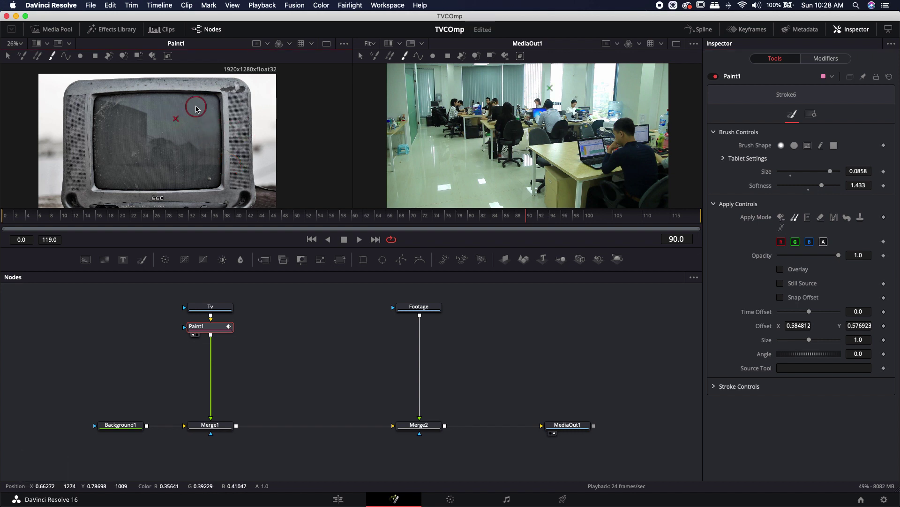
{"action": "left_click", "coordinate": [168, 117], "text": "alt"}
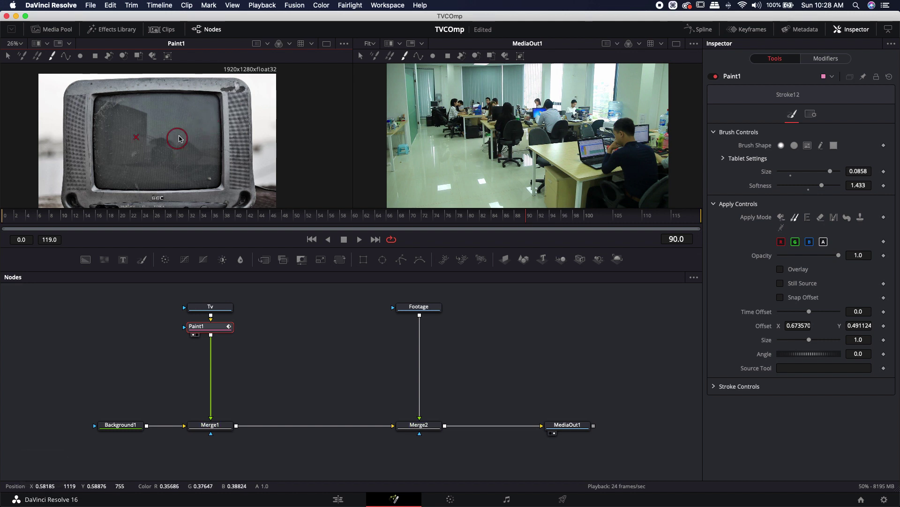
Examine the retouched glass up close, the TV's lower frame and right side, and the background beside it for remaining flaws.
{"action": "key", "text": "alt"}
{"action": "scroll", "coordinate": [206, 123], "scroll_direction": "up", "scroll_amount": 5}
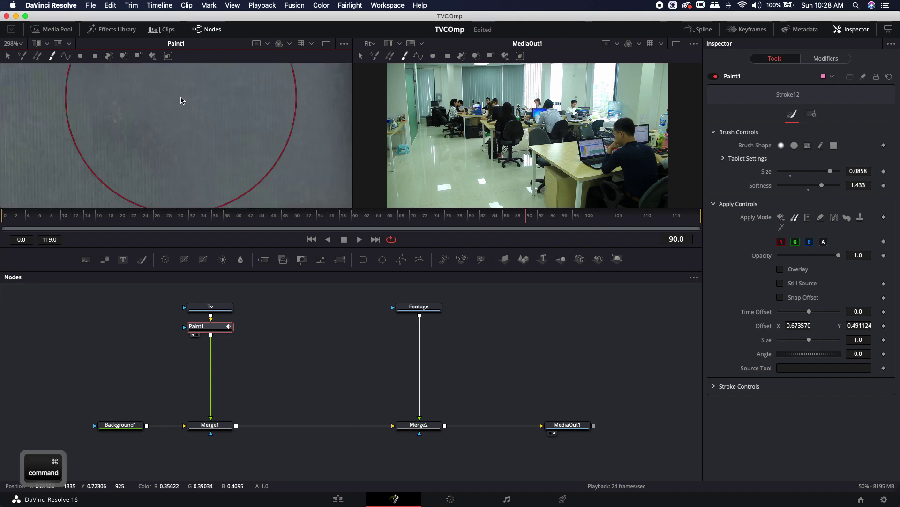
{"action": "scroll", "coordinate": [212, 145], "scroll_direction": "down", "scroll_amount": 3}
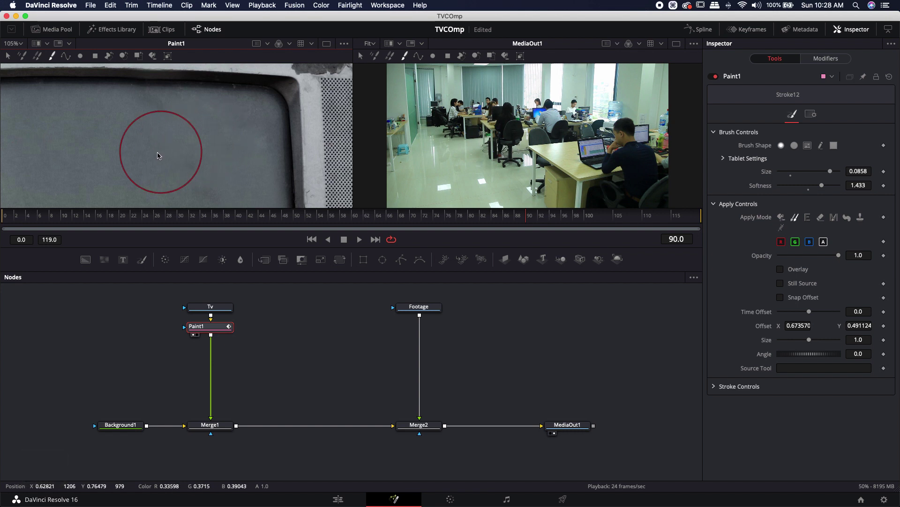
{"action": "scroll", "coordinate": [157, 154], "scroll_direction": "down", "scroll_amount": 3}
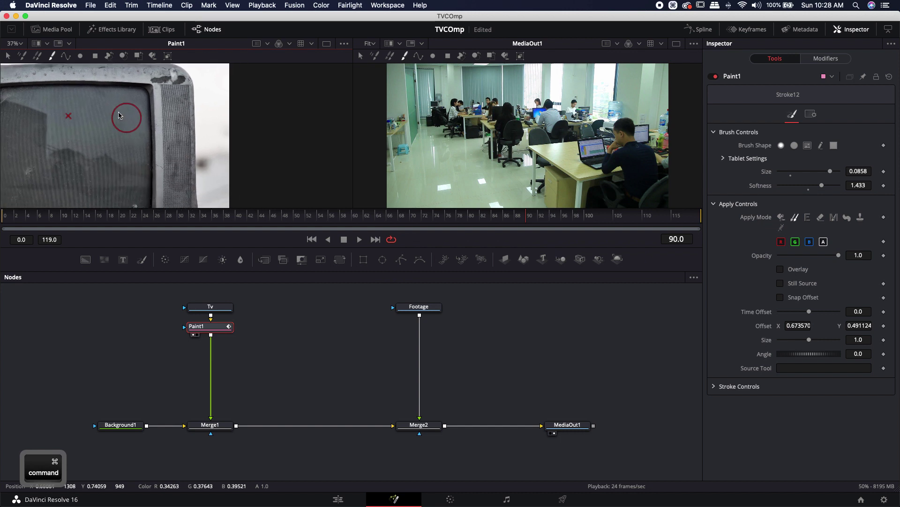
{"action": "scroll", "coordinate": [206, 169], "scroll_direction": "down", "scroll_amount": 5}
{"action": "scroll", "coordinate": [206, 169], "scroll_direction": "right", "scroll_amount": 2}
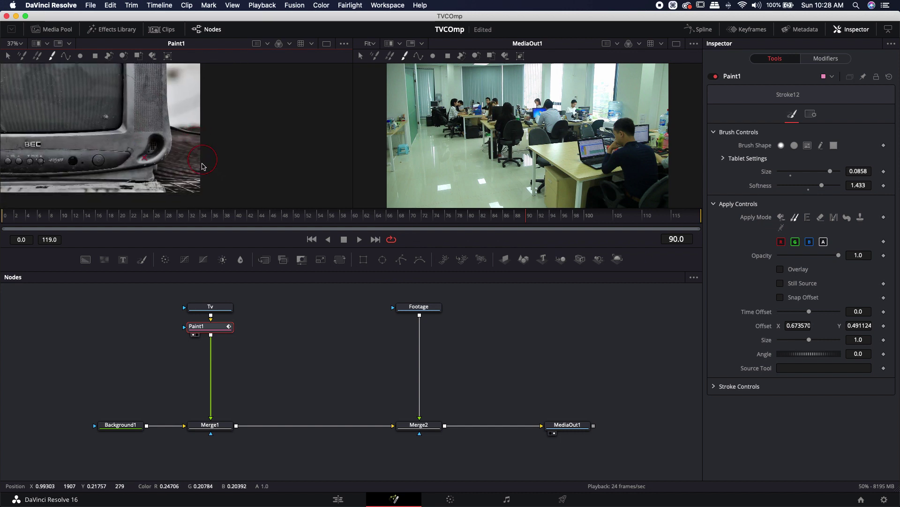
{"action": "scroll", "coordinate": [187, 146], "scroll_direction": "up", "scroll_amount": 3}
{"action": "scroll", "coordinate": [197, 134], "scroll_direction": "left", "scroll_amount": 1}
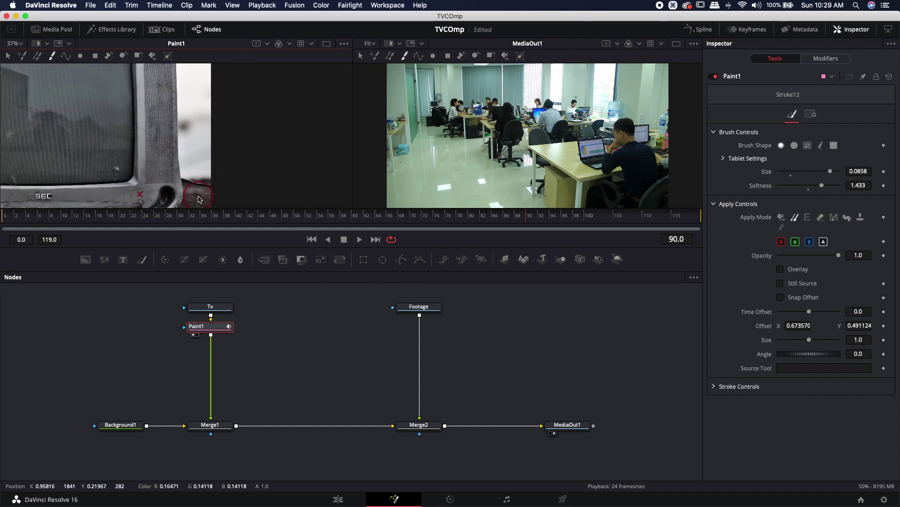
{"action": "scroll", "coordinate": [201, 127], "scroll_direction": "up", "scroll_amount": 2}
{"action": "scroll", "coordinate": [200, 126], "scroll_direction": "left", "scroll_amount": 1}
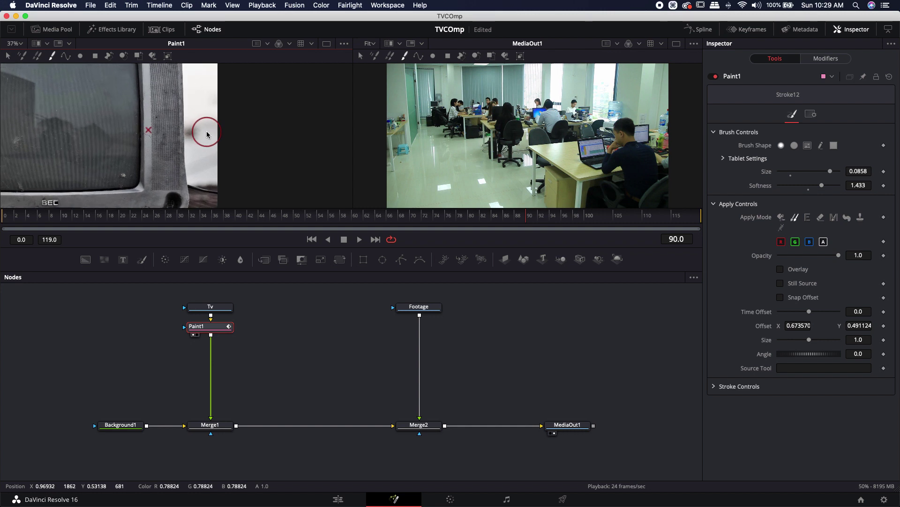
{"action": "scroll", "coordinate": [204, 111], "scroll_direction": "up", "scroll_amount": 1}
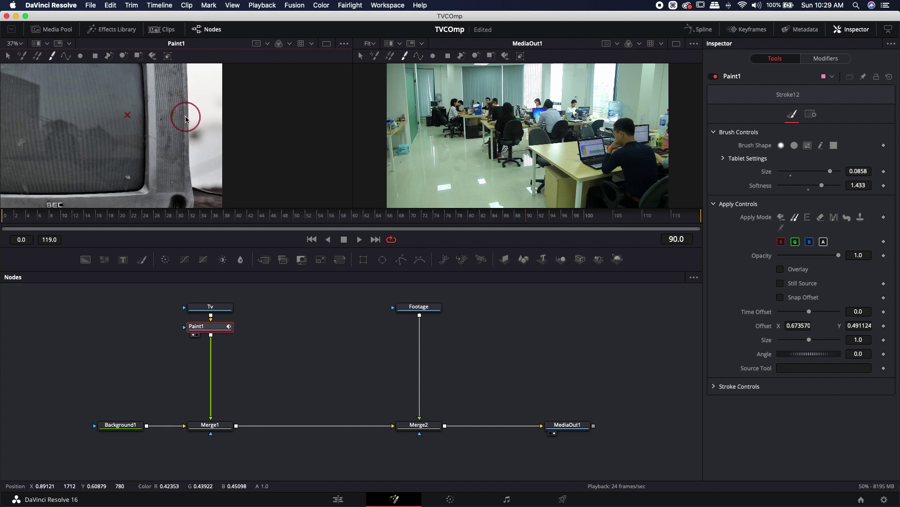
Clone the area just above over the dark spot in the background beside the TV's right edge.
{"action": "left_click", "coordinate": [186, 121], "text": "alt"}
{"action": "left_click", "coordinate": [189, 102], "text": "alt"}
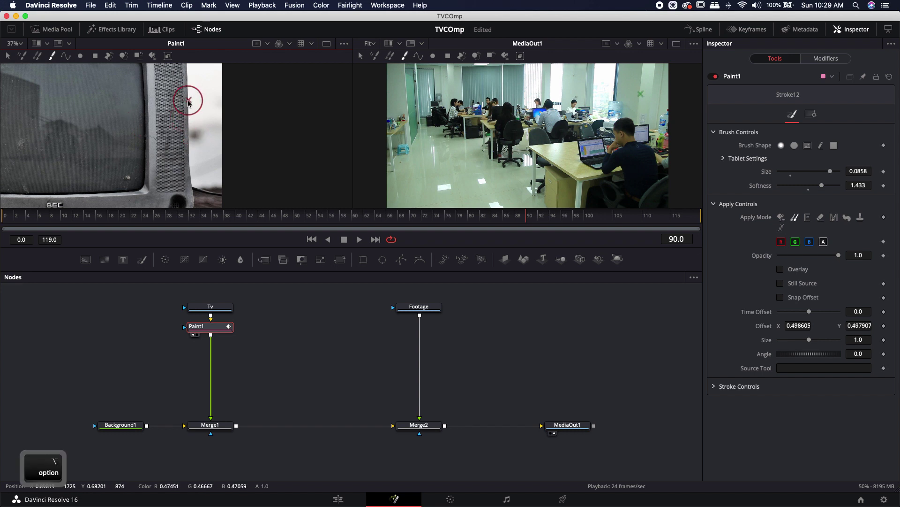
{"action": "left_click", "coordinate": [198, 134]}
{"action": "scroll", "coordinate": [214, 148], "scroll_direction": "down", "scroll_amount": 2}
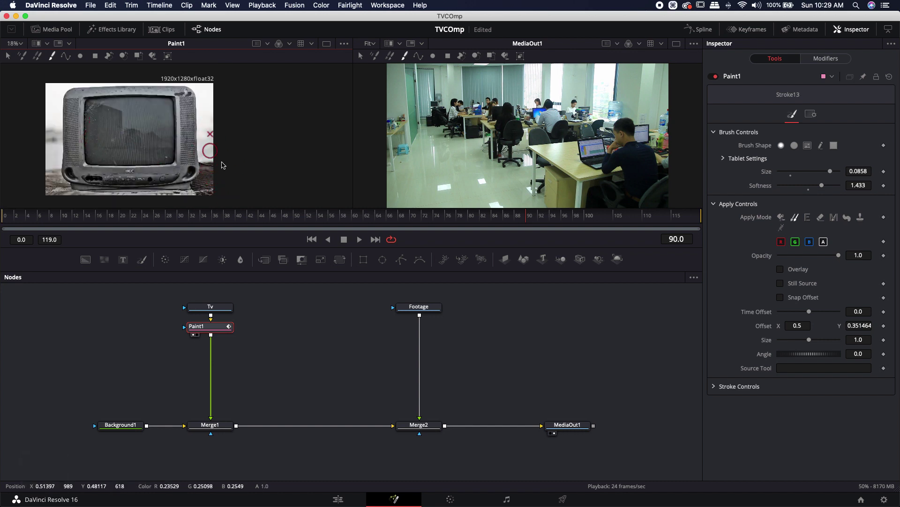
Reduce the brush size to 0.0441 and clone clean glass from just above over the white spot near the TV screen's lower-right corner.
{"action": "key", "text": "alt"}
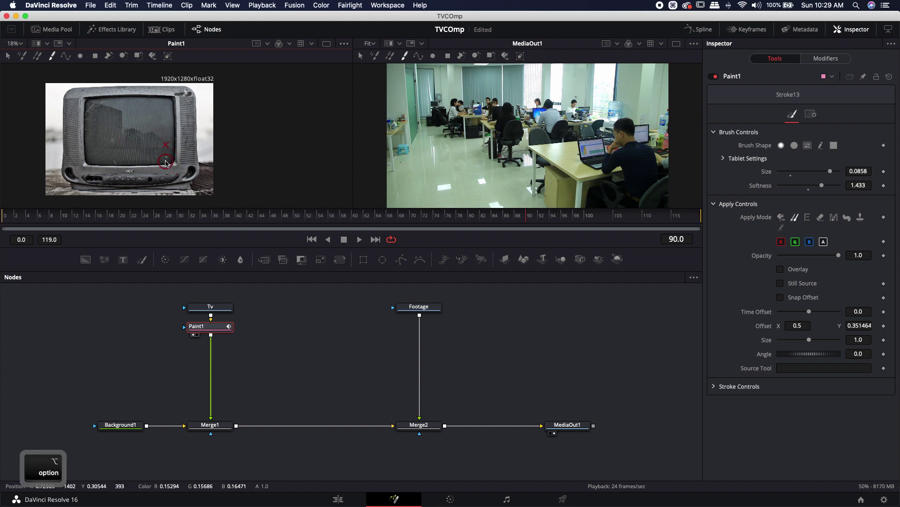
{"action": "scroll", "coordinate": [167, 161], "scroll_direction": "up", "scroll_amount": 10}
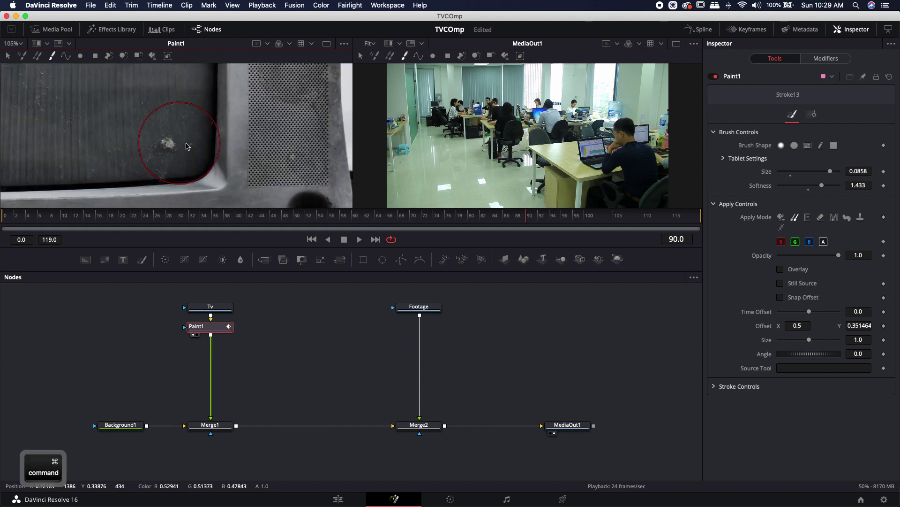
{"action": "left_click_drag", "start_coordinate": [829, 171], "coordinate": [817, 172]}
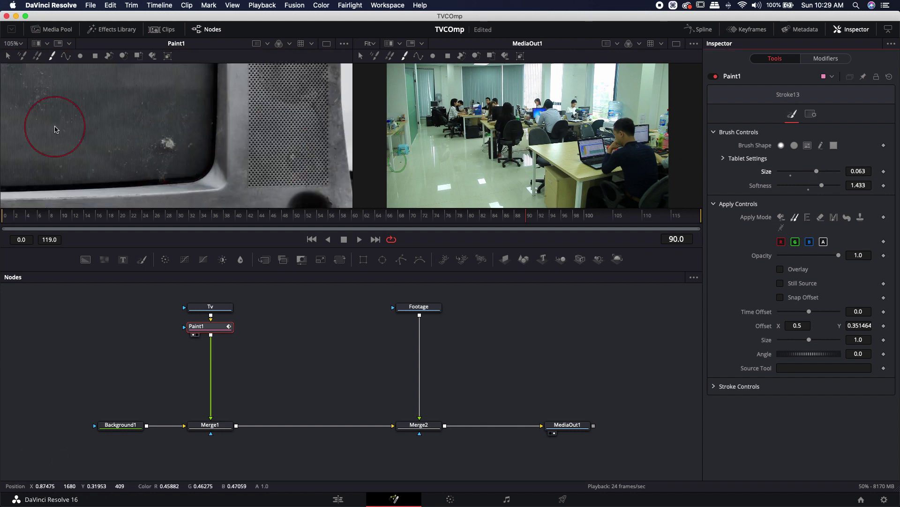
{"action": "left_click", "coordinate": [167, 106], "text": "alt"}
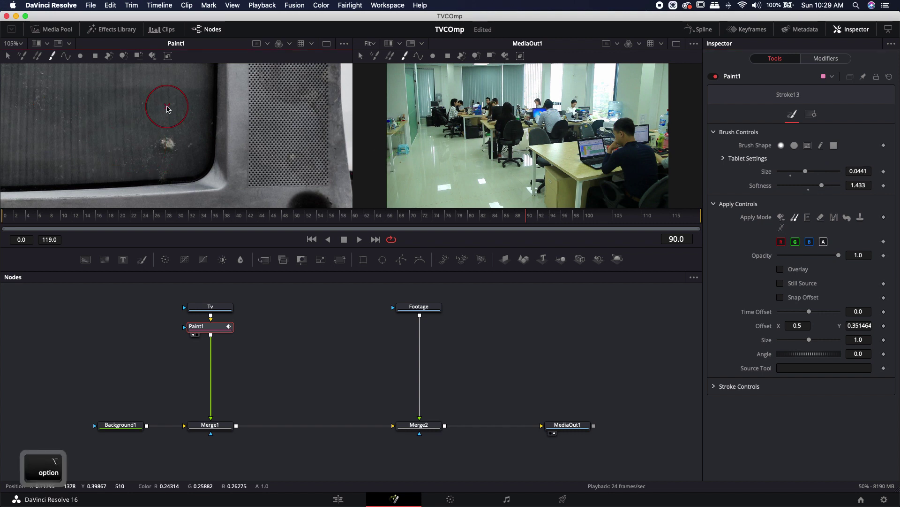
{"action": "left_click", "coordinate": [167, 136]}
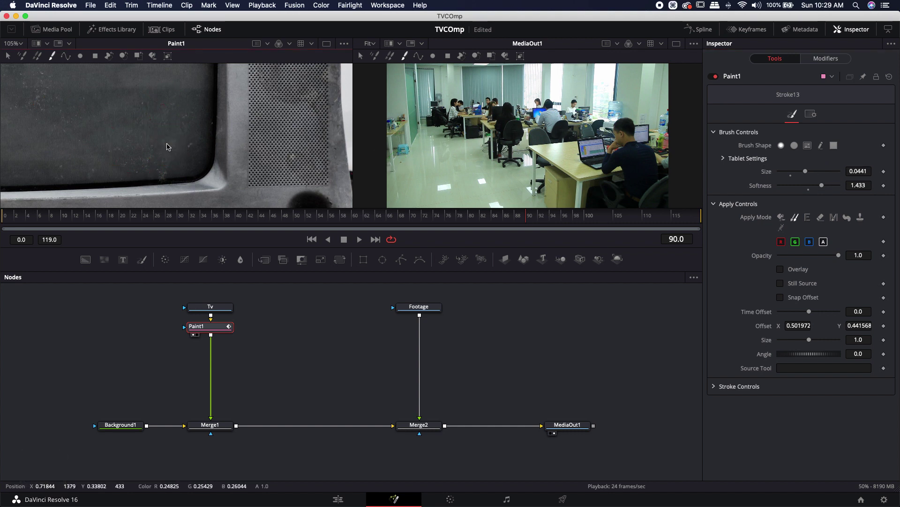
{"action": "scroll", "coordinate": [137, 131], "scroll_direction": "down", "scroll_amount": 5}
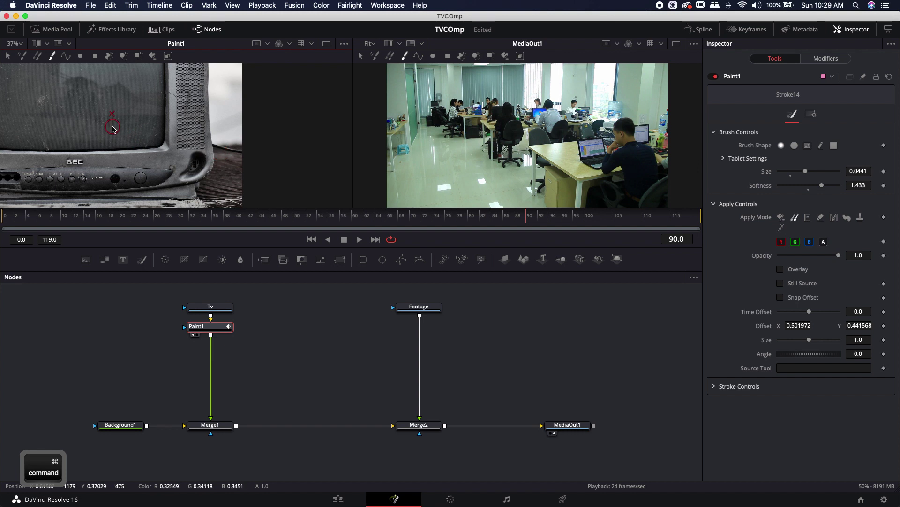
{"action": "left_click_drag", "start_coordinate": [113, 129], "coordinate": [189, 155]}
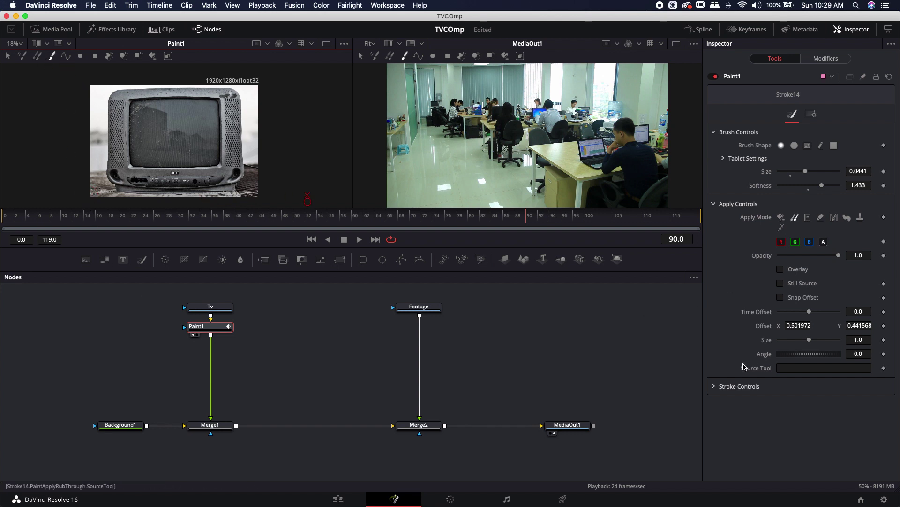
Expand the latest paint stroke's Stroke Controls and review its animation, write-on and spacing settings.
{"action": "left_click", "coordinate": [719, 387]}
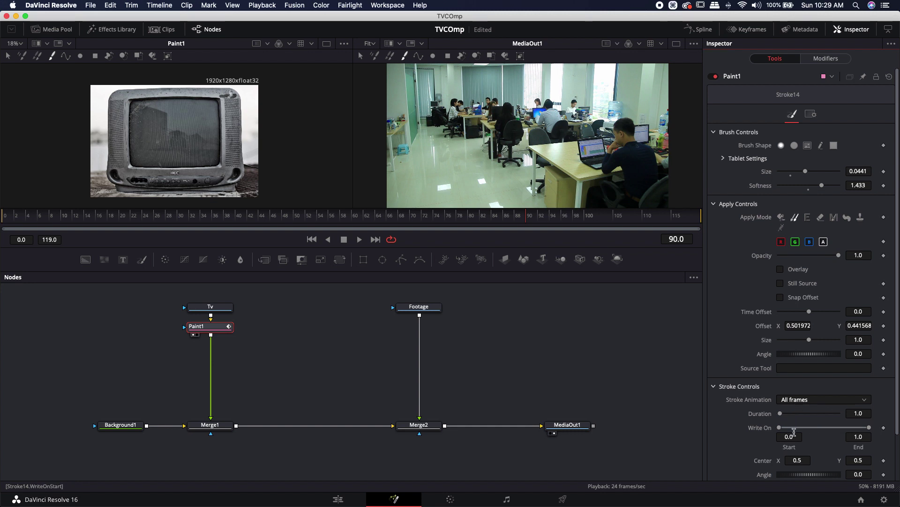
{"action": "scroll", "coordinate": [794, 431], "scroll_direction": "down", "scroll_amount": 3}
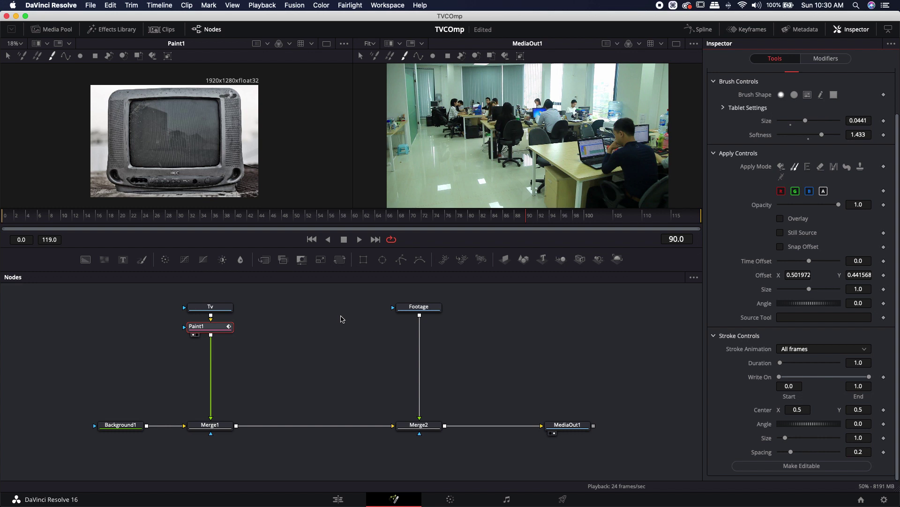
{"action": "scroll", "coordinate": [309, 347], "scroll_direction": "up", "scroll_amount": 1}
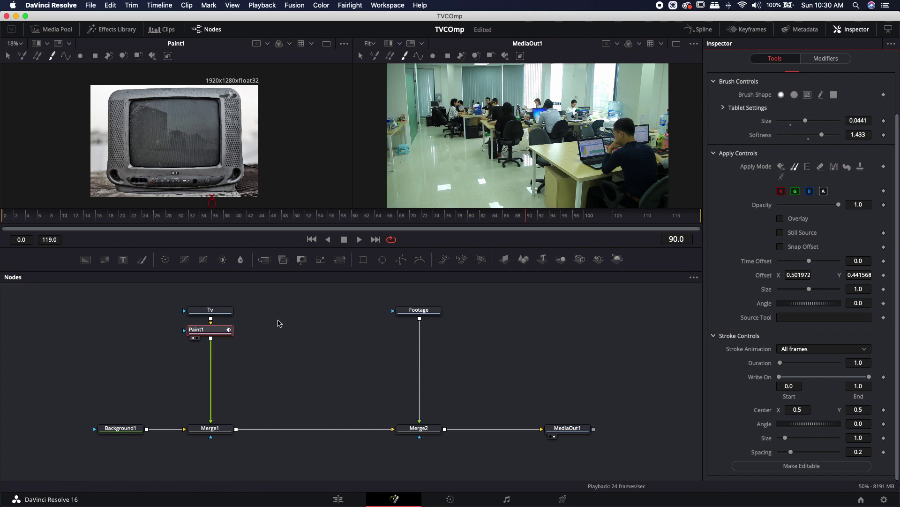
Add a Transform node after Paint1 and show Merge1 in the first viewer.
{"action": "mouse_move", "coordinate": [279, 318]}
{"action": "left_mouse_down"}
{"action": "mouse_move", "coordinate": [245, 316]}
{"action": "mouse_move", "coordinate": [258, 316]}
{"action": "left_mouse_up"}
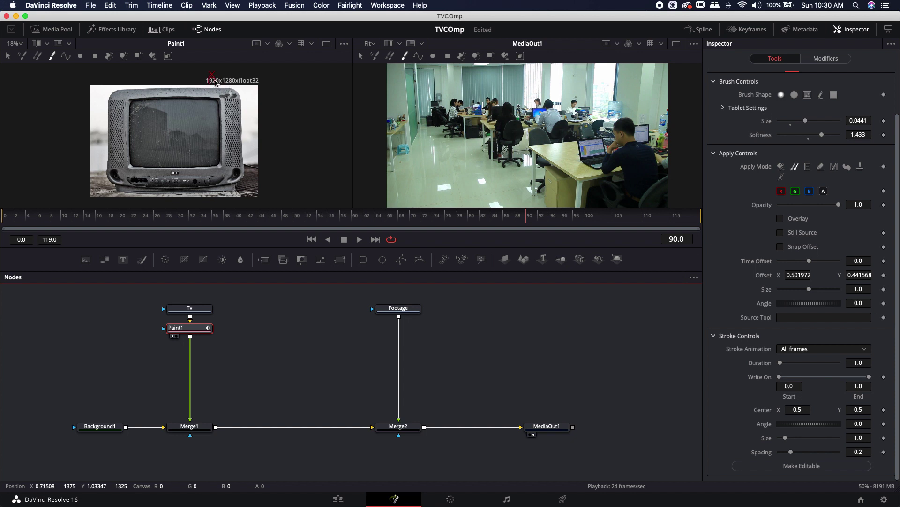
{"action": "left_click_drag", "start_coordinate": [293, 337], "coordinate": [329, 331]}
{"action": "key", "text": "shift+space"}
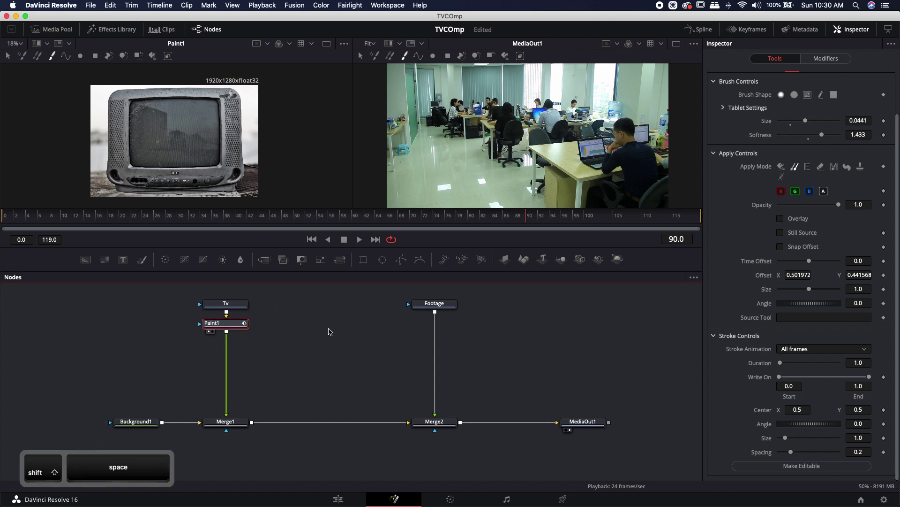
{"action": "type", "text": "xf"}
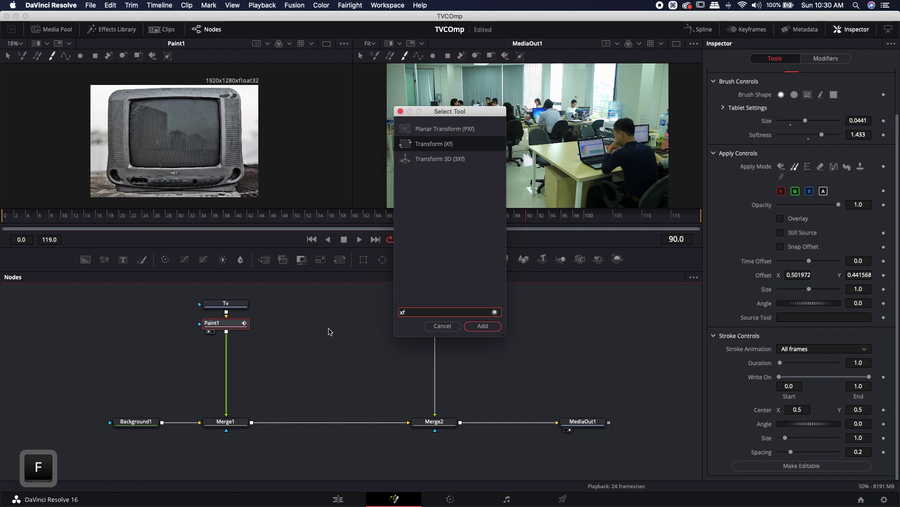
{"action": "key", "text": "Return"}
{"action": "left_click_drag", "start_coordinate": [226, 421], "coordinate": [183, 135]}
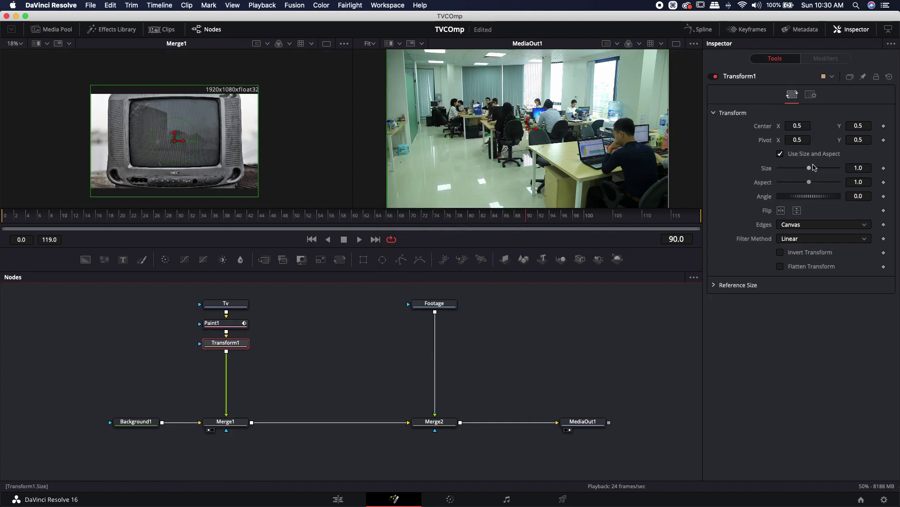
Scale the TV image in Transform1 to 0.91 and shift it down slightly to a Center Y of about 0.487.
{"action": "left_click", "coordinate": [809, 168]}
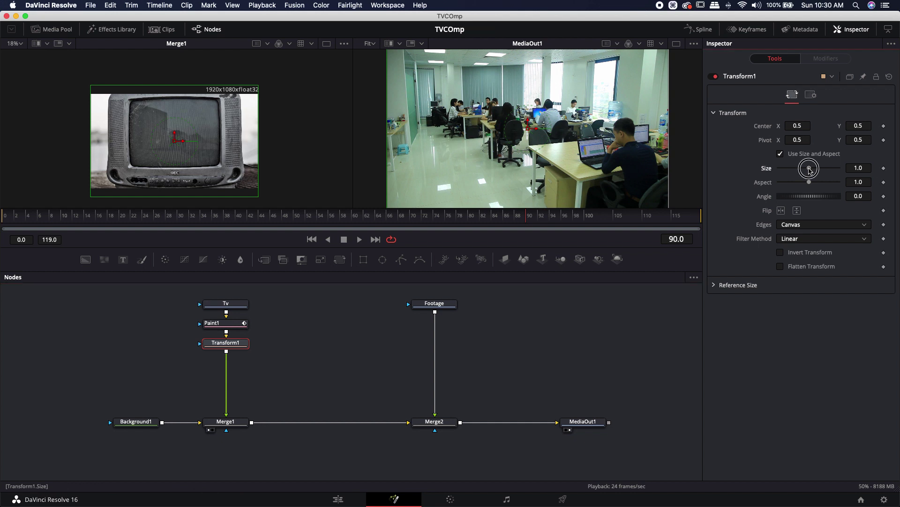
{"action": "left_click_drag", "start_coordinate": [810, 169], "coordinate": [806, 170]}
{"action": "left_click_drag", "start_coordinate": [174, 134], "coordinate": [174, 135]}
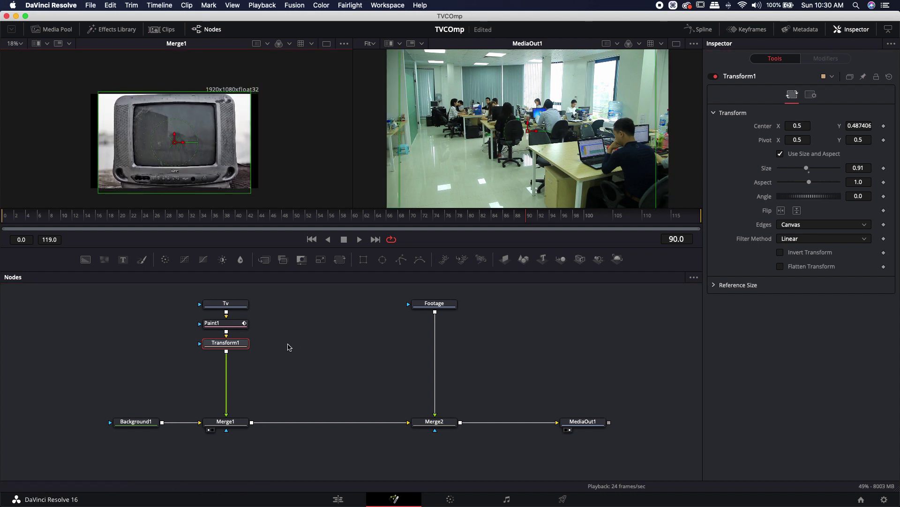
{"action": "left_click", "coordinate": [290, 347]}
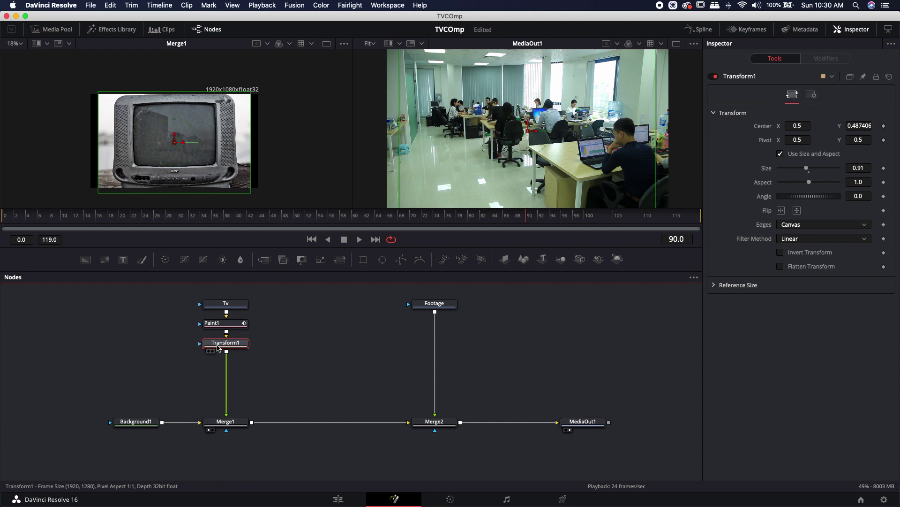
Set Transform1's Edges to Mirror to fill the empty sides around the TV image.
{"action": "left_click", "coordinate": [790, 225]}
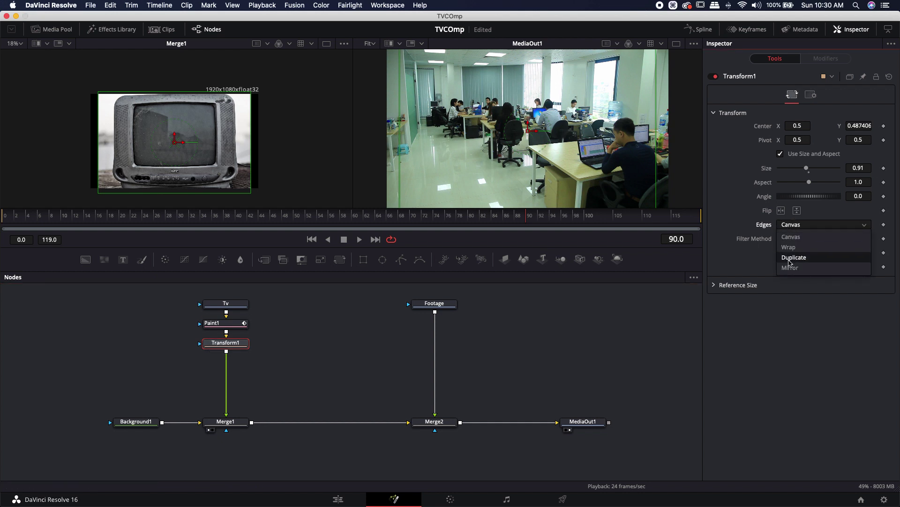
{"action": "left_click", "coordinate": [790, 268]}
{"action": "left_click", "coordinate": [347, 352]}
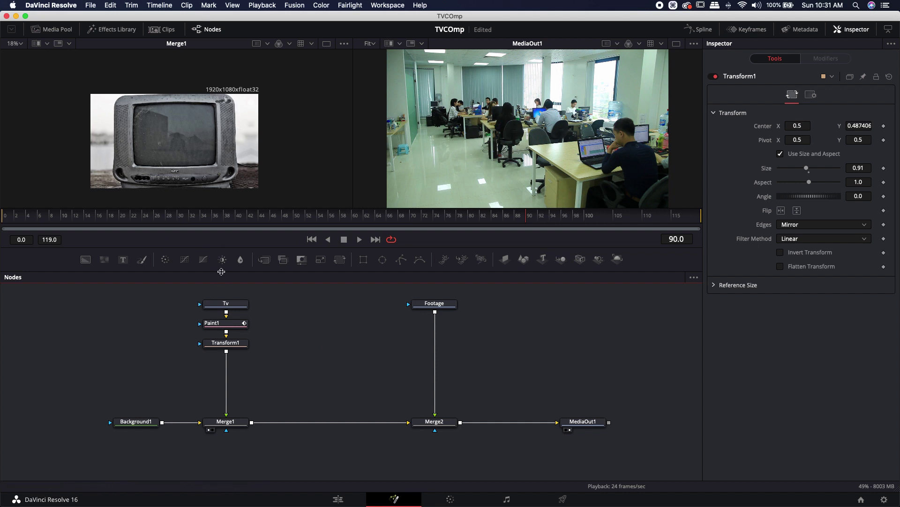
Show Merge2 in the second viewer with its whole frame in view.
{"action": "left_click_drag", "start_coordinate": [335, 346], "coordinate": [237, 345]}
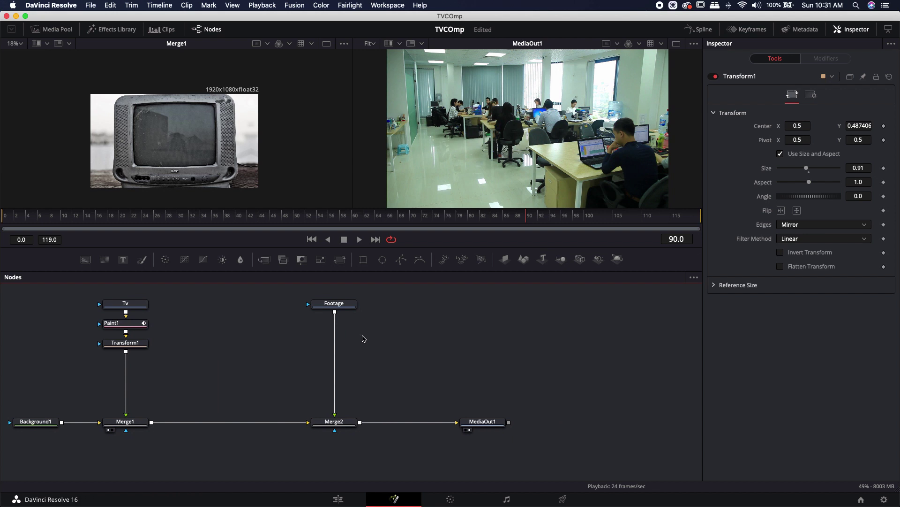
{"action": "left_click_drag", "start_coordinate": [375, 374], "coordinate": [334, 372]}
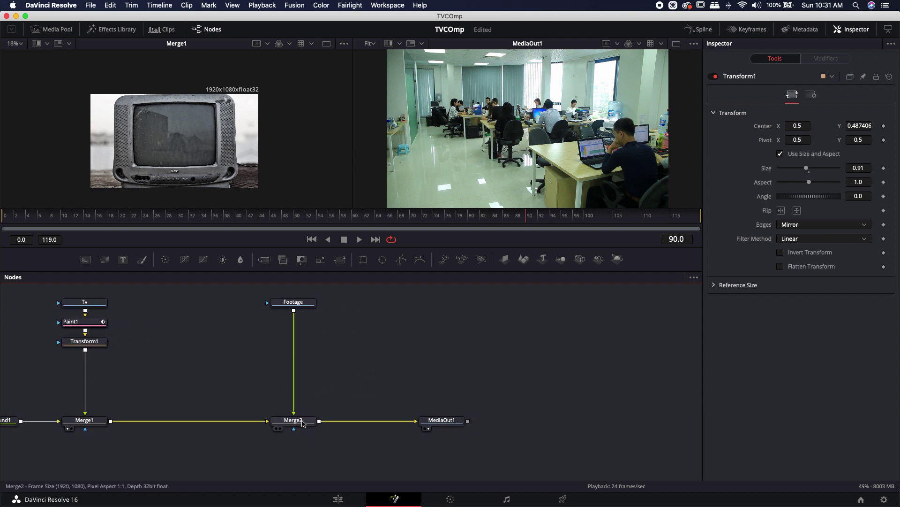
{"action": "key", "text": "2"}
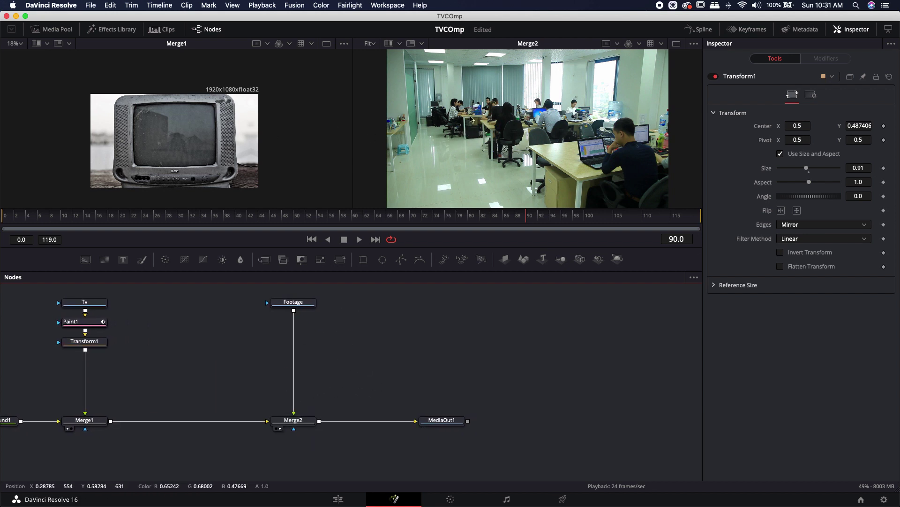
{"action": "scroll", "coordinate": [494, 124], "scroll_direction": "down", "scroll_amount": 1}
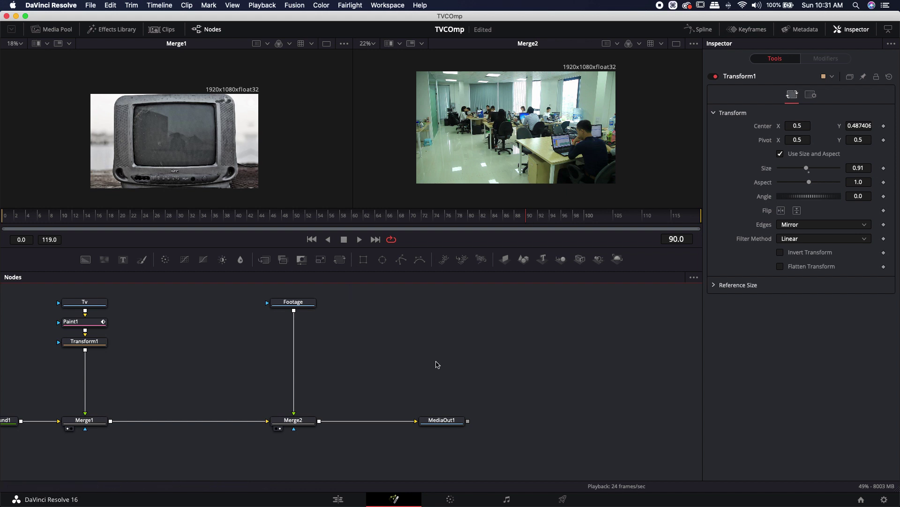
Add a Corner Positioner node after the Footage node.
{"action": "left_click", "coordinate": [293, 302]}
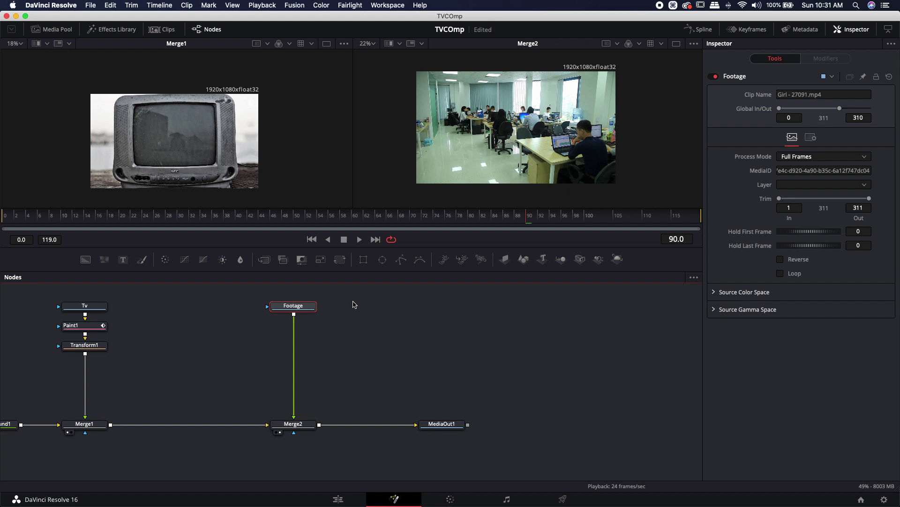
{"action": "key", "text": "shift+space"}
{"action": "type", "text": "c"}
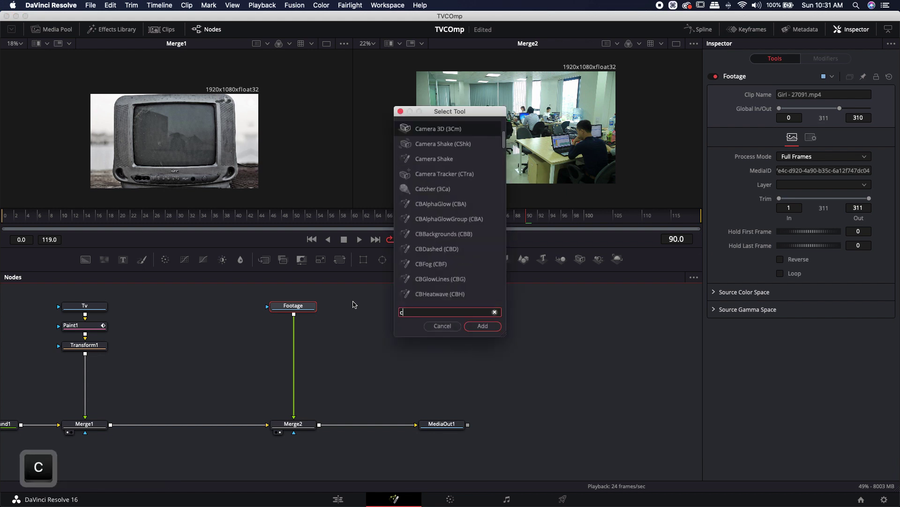
{"action": "type", "text": "orner"}
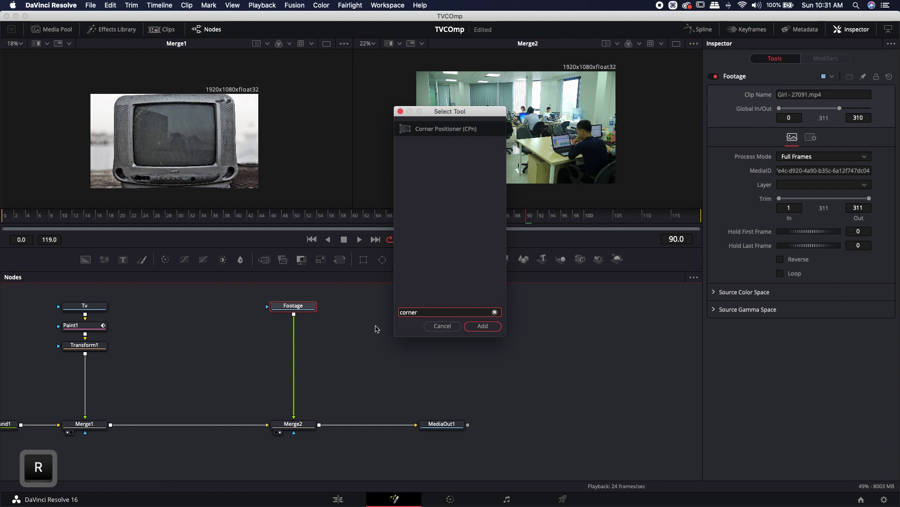
{"action": "left_click", "coordinate": [488, 326]}
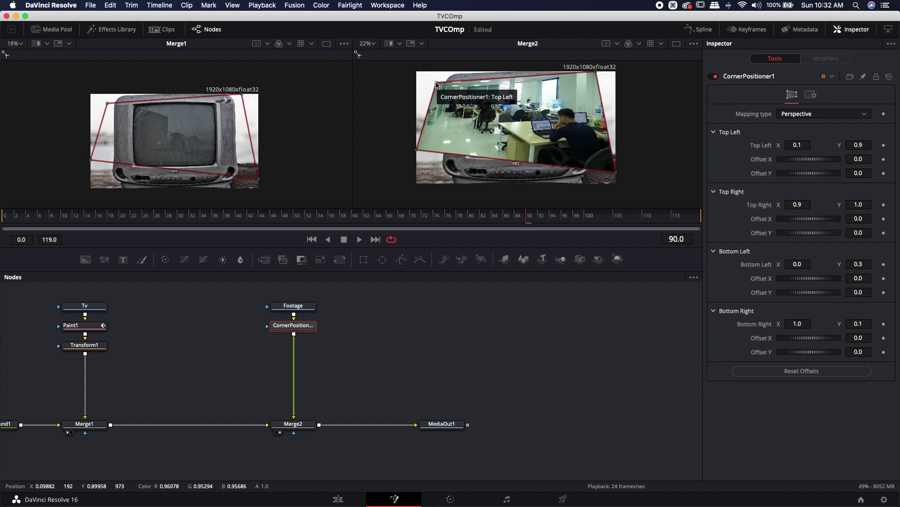
Pin the footage to the TV screen's corners: top left about 0.25, 0.88; bottom left 0.24, 0.21; top right 0.74, 0.91; bottom right 0.76, 0.22.
{"action": "left_click_drag", "start_coordinate": [436, 85], "coordinate": [466, 85]}
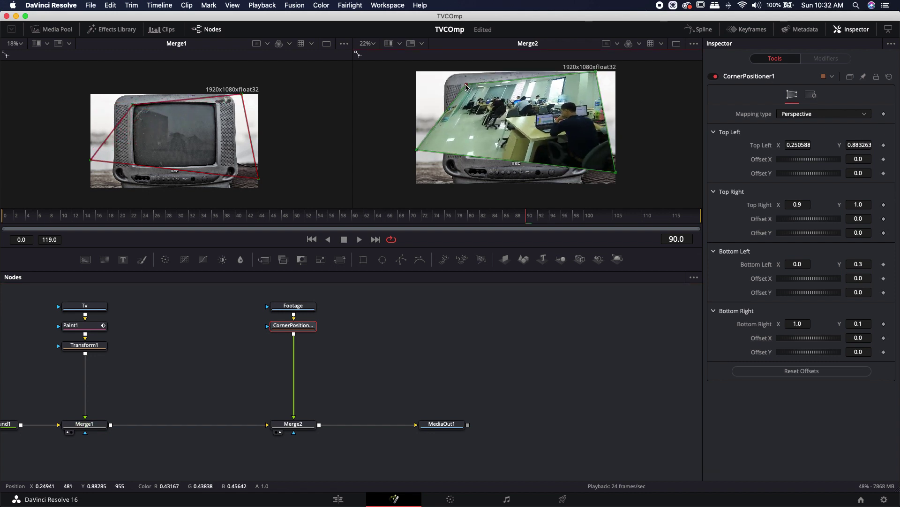
{"action": "left_click_drag", "start_coordinate": [417, 152], "coordinate": [465, 162]}
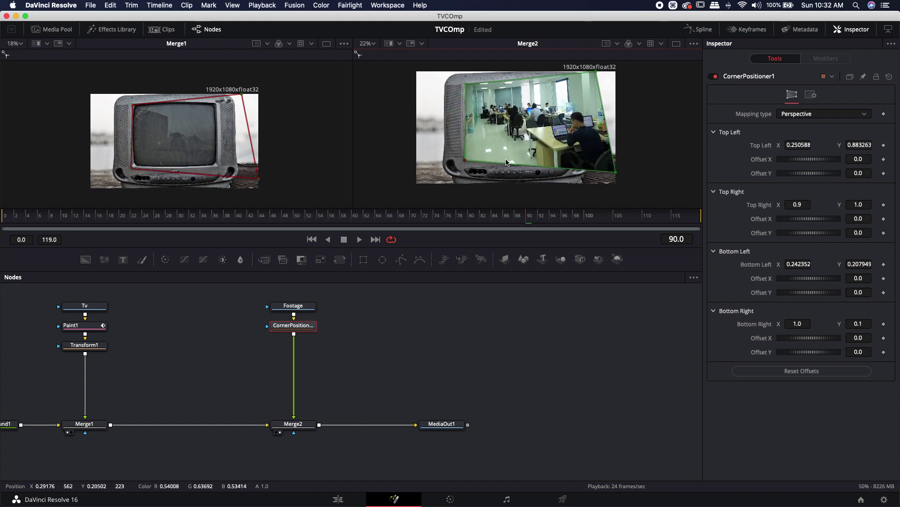
{"action": "left_click_drag", "start_coordinate": [597, 74], "coordinate": [566, 82]}
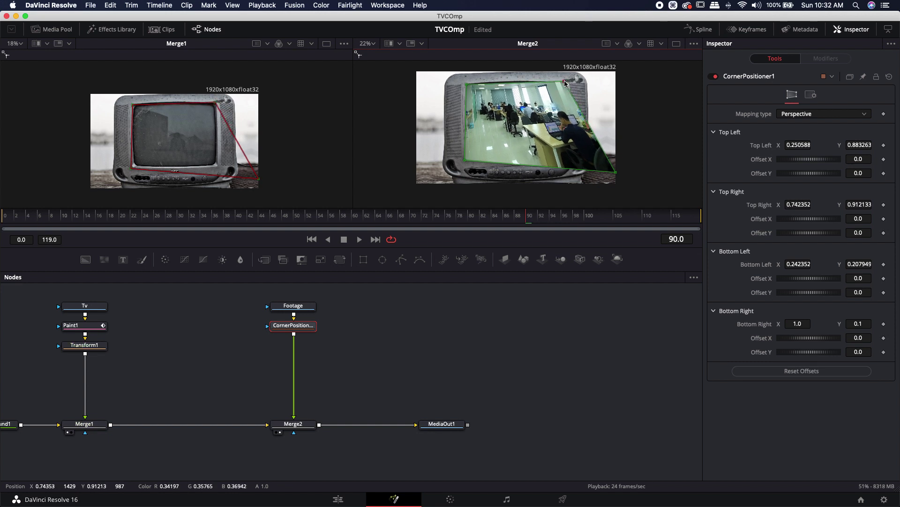
{"action": "left_click_drag", "start_coordinate": [616, 174], "coordinate": [567, 162]}
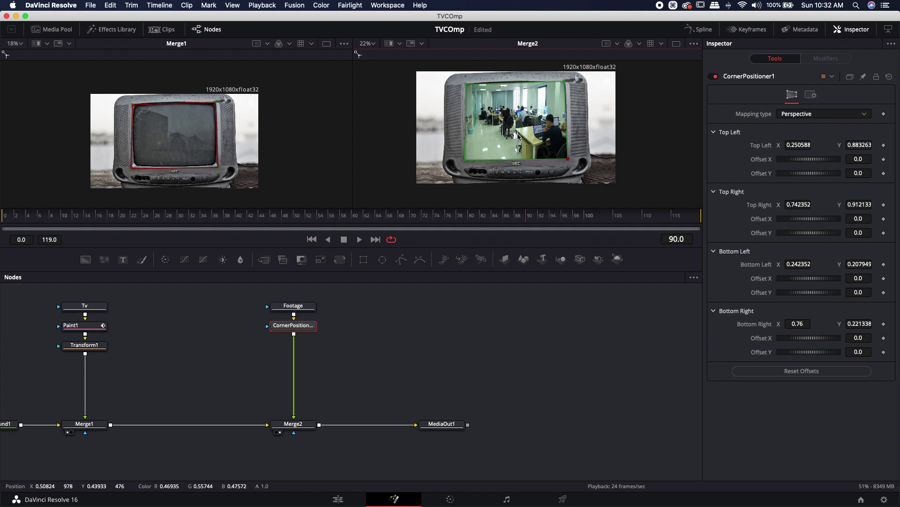
Try a Merge2 blend of 0.685 to check the footage against the TV glass, and restore it to 1.0.
{"action": "left_click", "coordinate": [293, 424]}
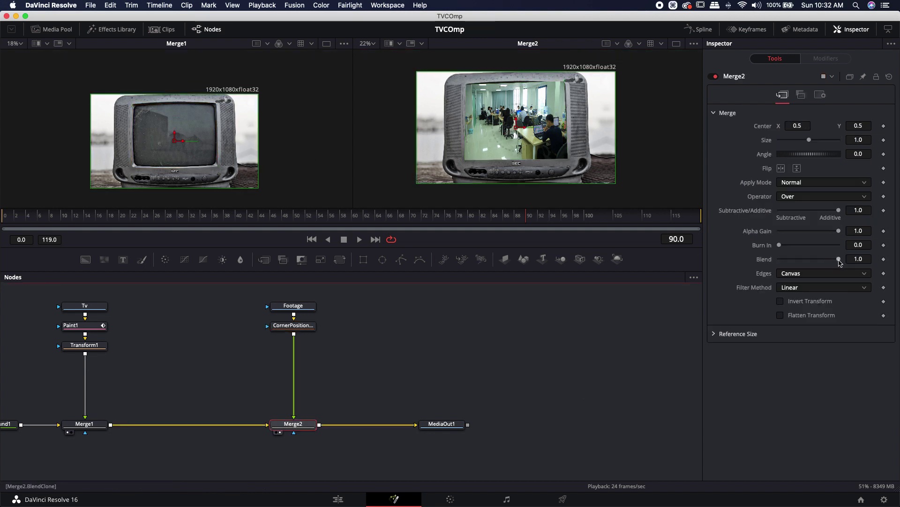
{"action": "left_click_drag", "start_coordinate": [838, 259], "coordinate": [820, 261]}
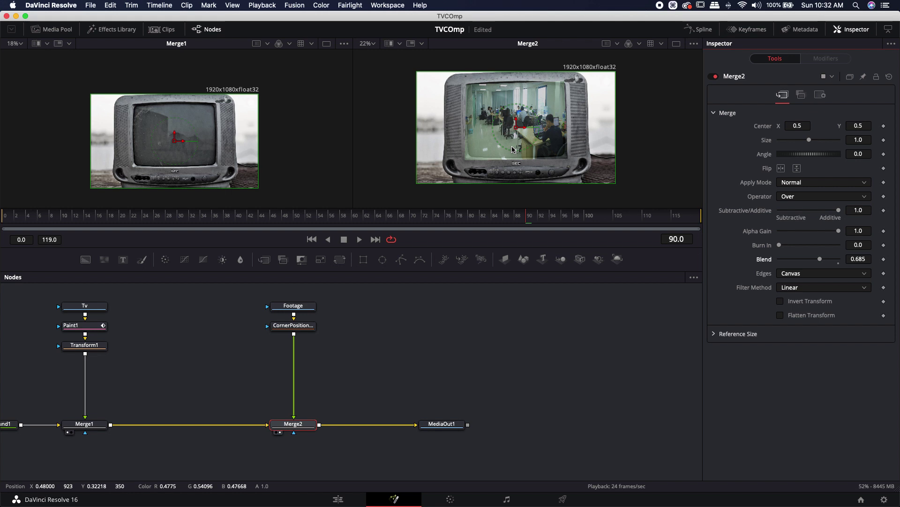
{"action": "left_click", "coordinate": [293, 325]}
{"action": "left_click", "coordinate": [295, 425]}
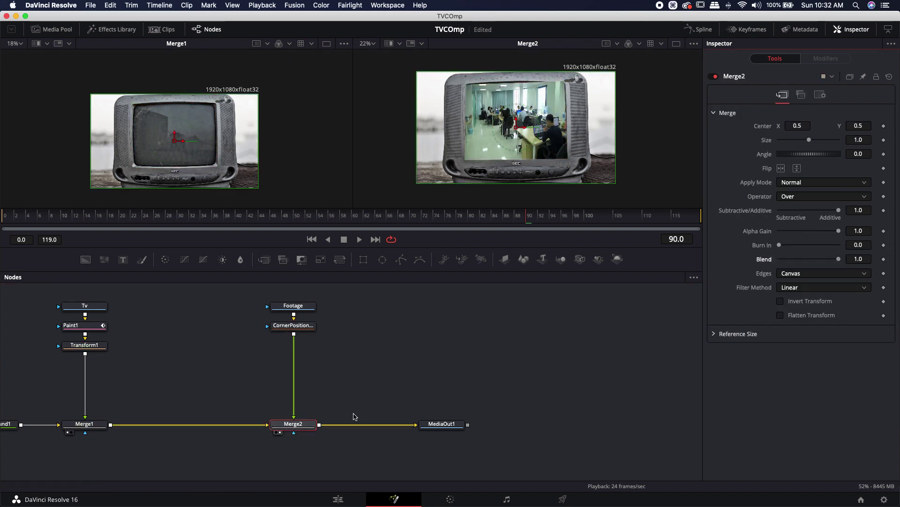
Add a Lens Distort node after the Corner Positioner in the footage branch.
{"action": "left_click", "coordinate": [312, 325]}
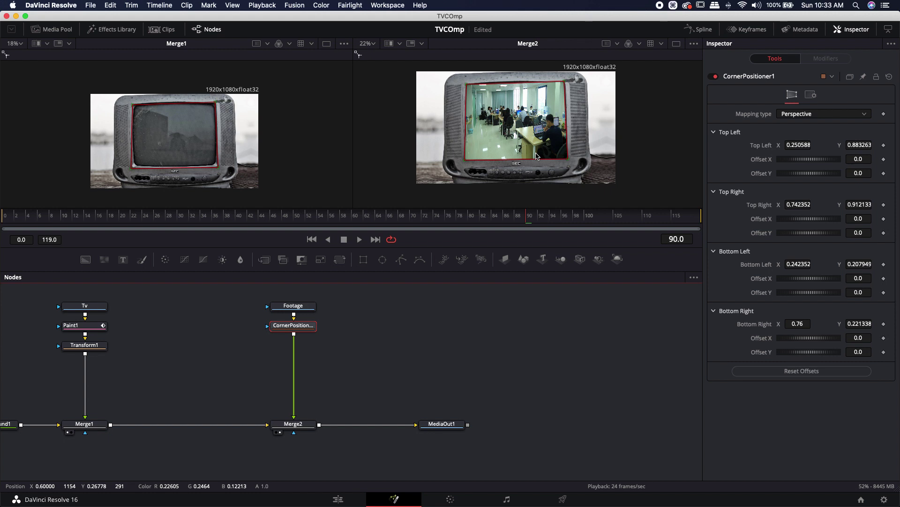
{"action": "key", "text": "shift+space"}
{"action": "type", "text": "les"}
{"action": "key", "text": "BackSpace"}
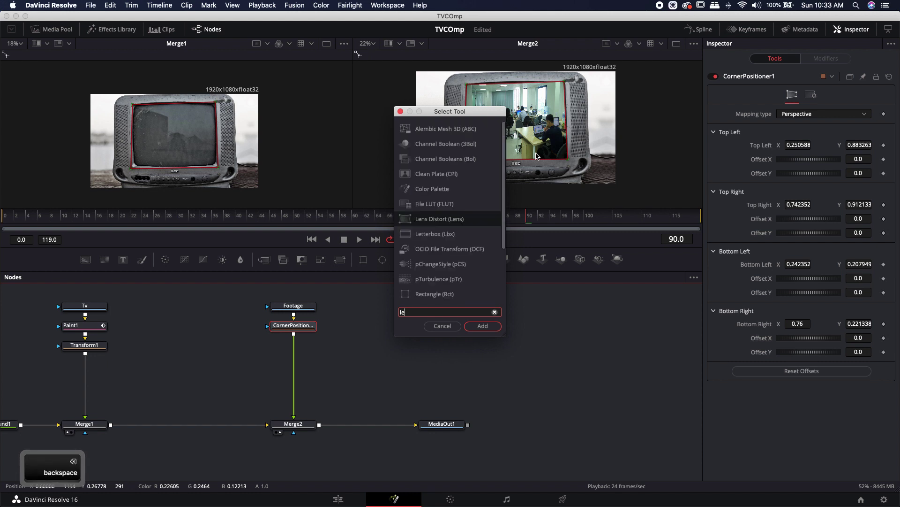
{"action": "key", "text": "Return"}
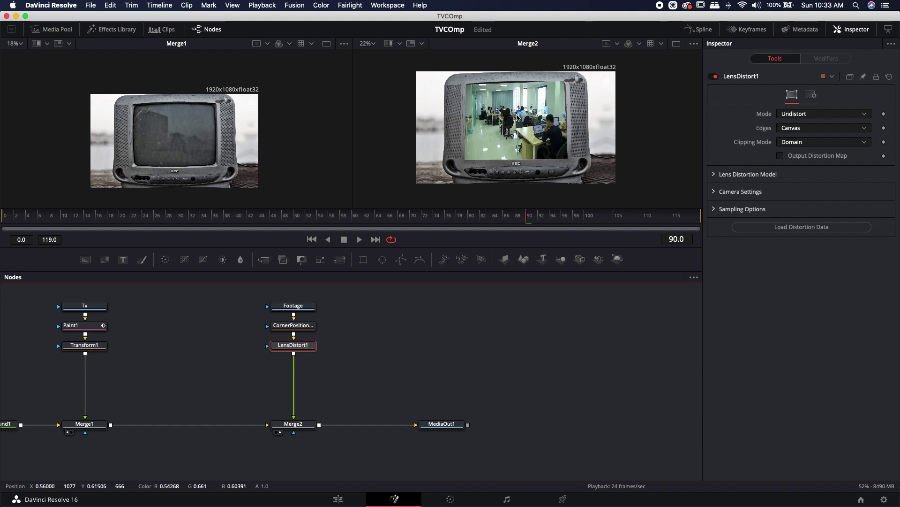
Set the Lens Distort node's mode to Distort and its lens model distortion to 0.3.
{"action": "left_click", "coordinate": [782, 116]}
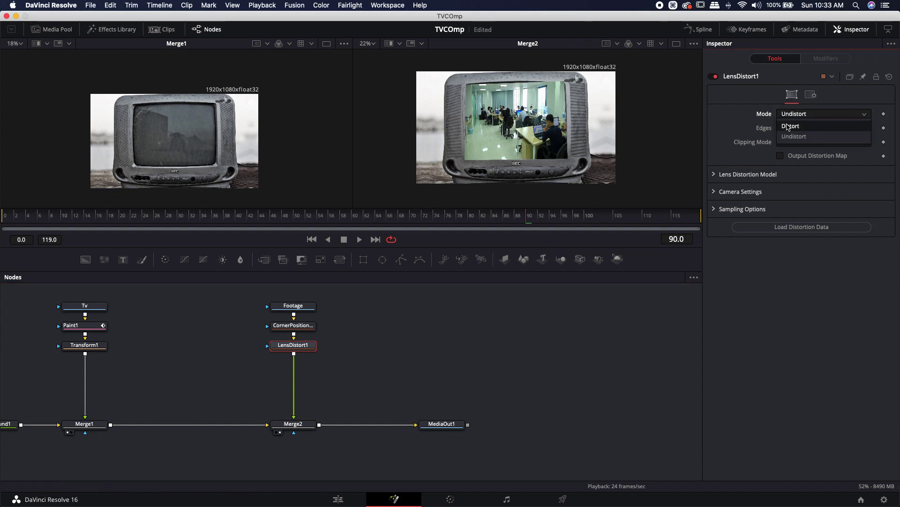
{"action": "left_click", "coordinate": [790, 132]}
{"action": "left_click", "coordinate": [715, 174]}
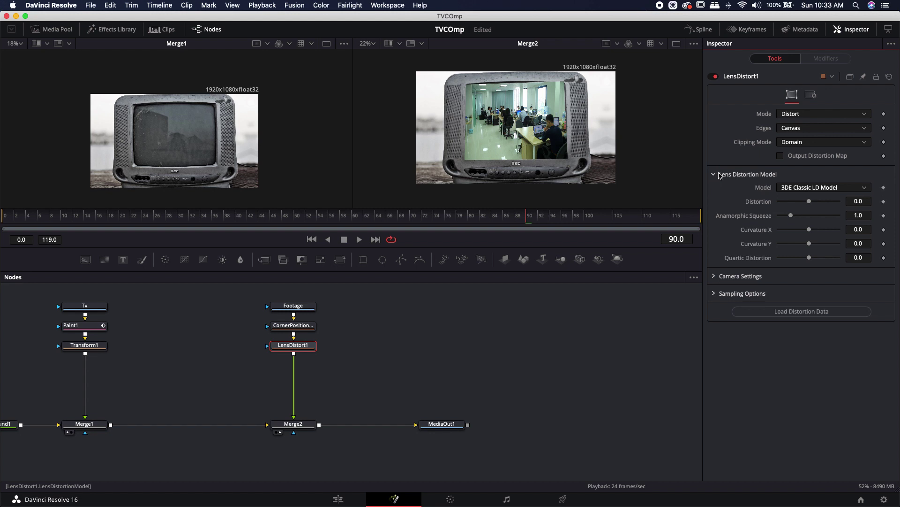
{"action": "left_click", "coordinate": [864, 201]}
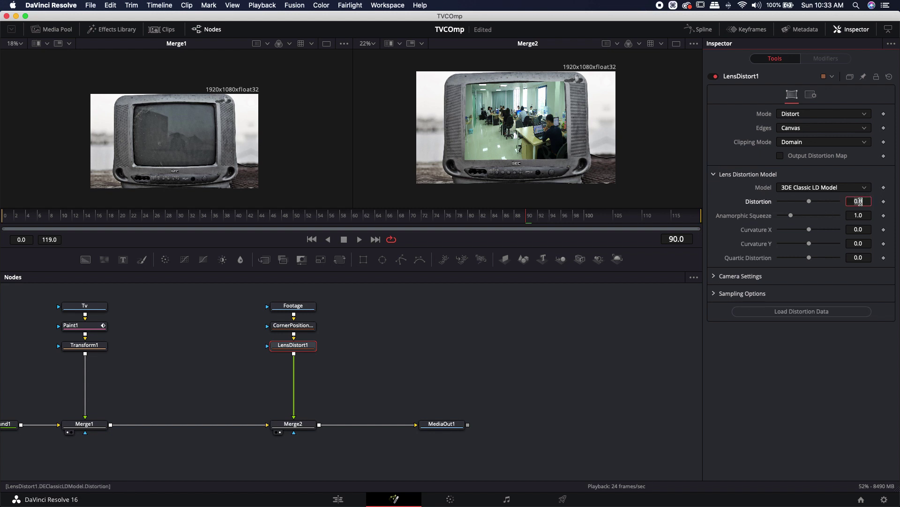
{"action": "type", "text": "0.3"}
{"action": "key", "text": "Return"}
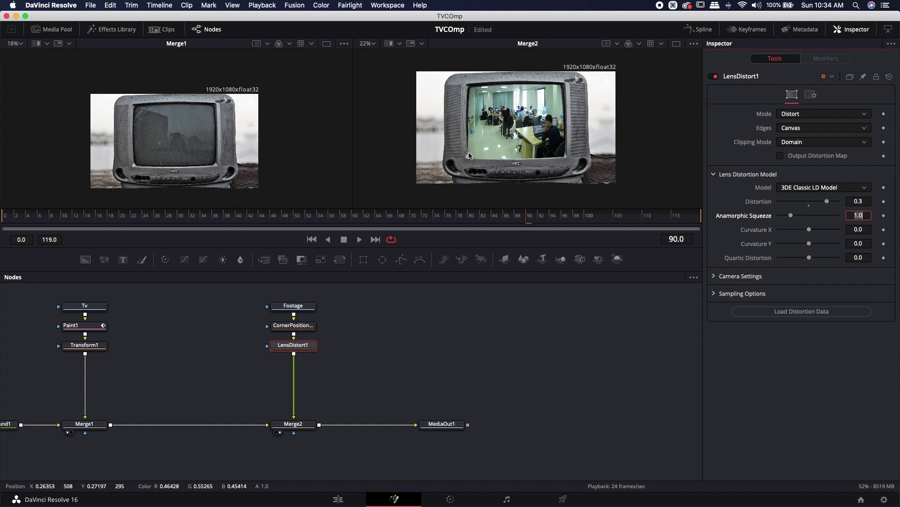
Add a Transform node after the Lens Distort node.
{"action": "left_click", "coordinate": [323, 347]}
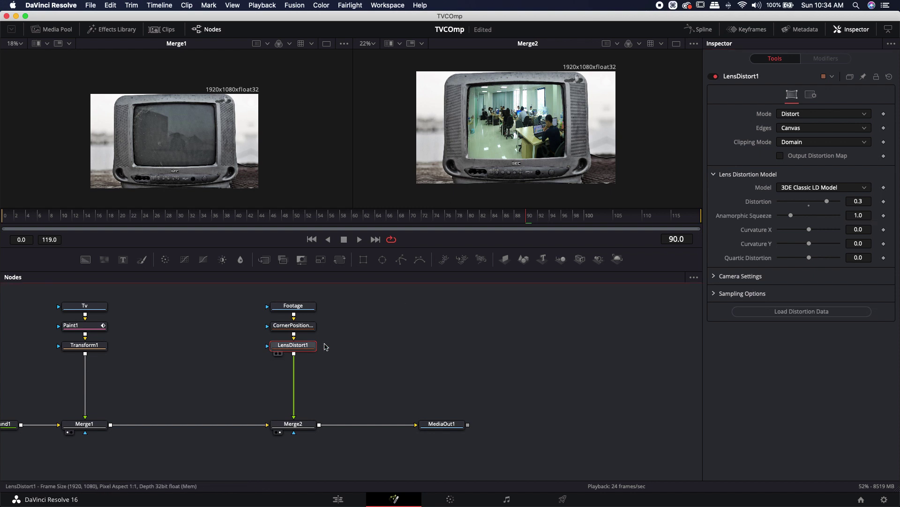
{"action": "key", "text": "shift+space"}
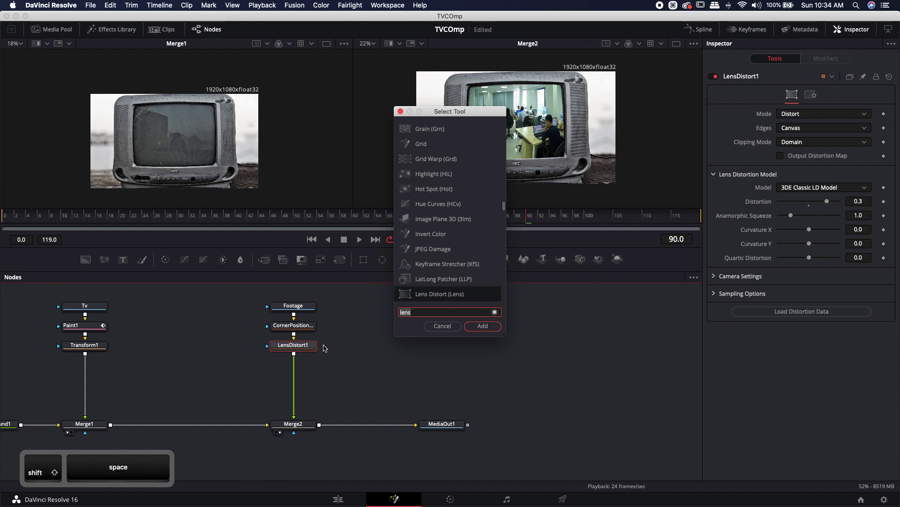
{"action": "type", "text": "xf"}
{"action": "key", "text": "Return"}
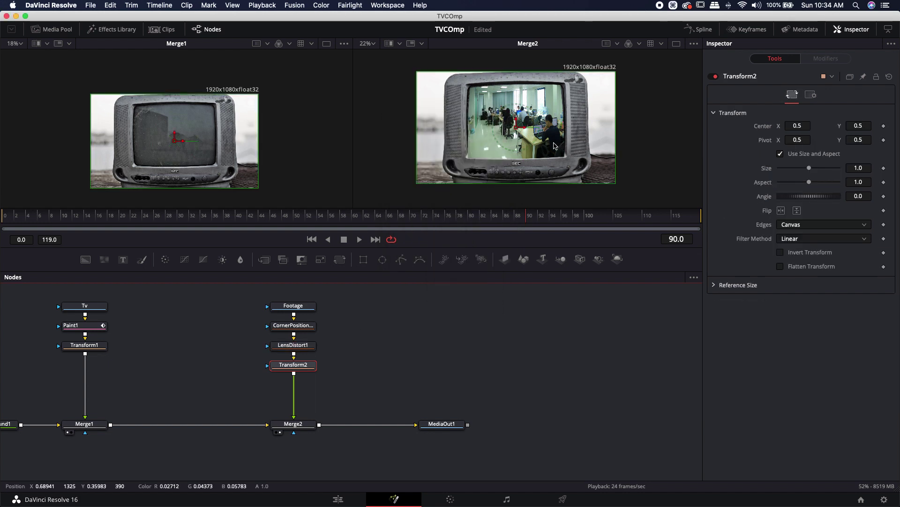
Place Transform2's pivot near the TV screen's centre, about 0.503, 0.575, and scale the footage to a size of 1.127.
{"action": "left_click_drag", "start_coordinate": [794, 140], "coordinate": [739, 141]}
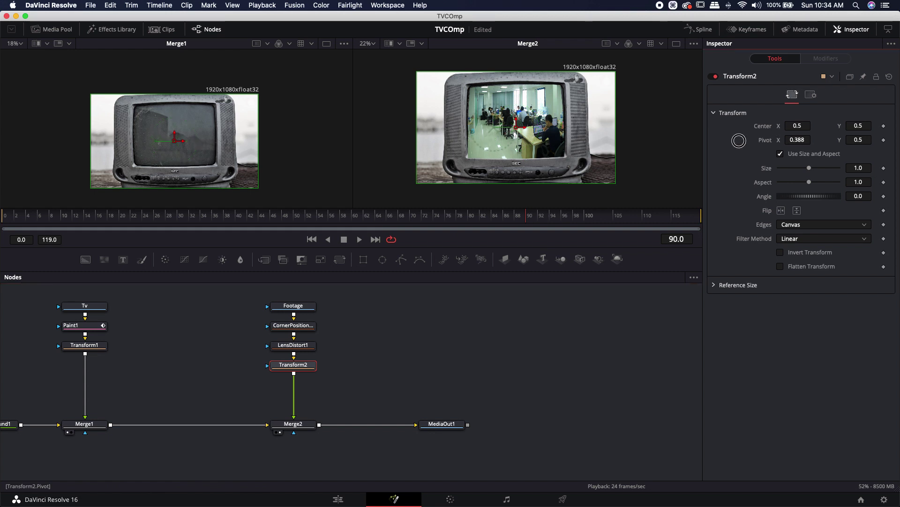
{"action": "left_click_drag", "start_coordinate": [492, 129], "coordinate": [517, 120]}
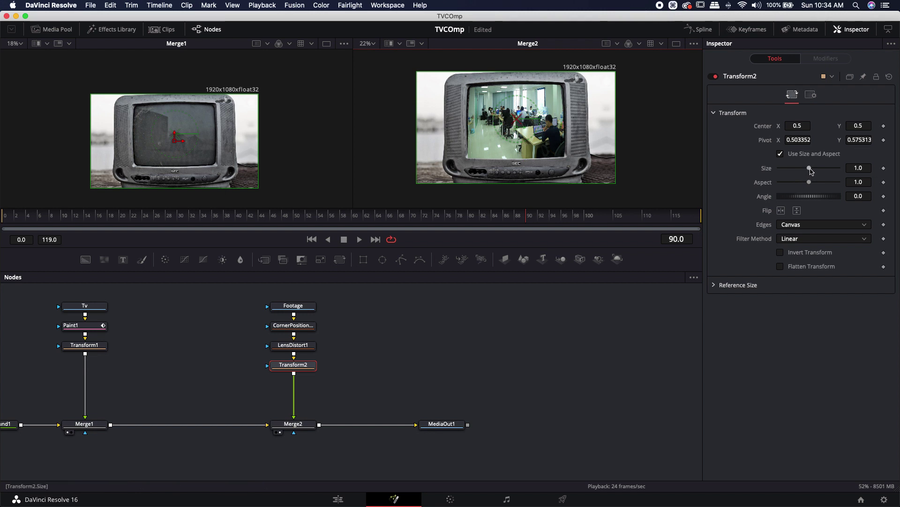
{"action": "left_click_drag", "start_coordinate": [810, 169], "coordinate": [821, 169]}
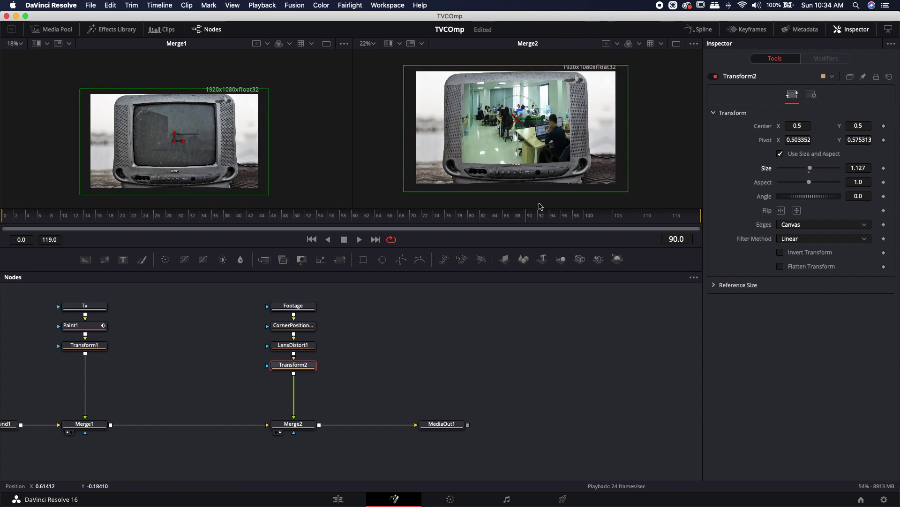
Move the four footage branch nodes, Footage through Transform2, higher above Merge2 to free space in the node graph.
{"action": "scroll", "coordinate": [305, 336], "scroll_direction": "up", "scroll_amount": 2}
{"action": "scroll", "coordinate": [305, 336], "scroll_direction": "left", "scroll_amount": 3}
{"action": "left_click_drag", "start_coordinate": [305, 336], "coordinate": [416, 430]}
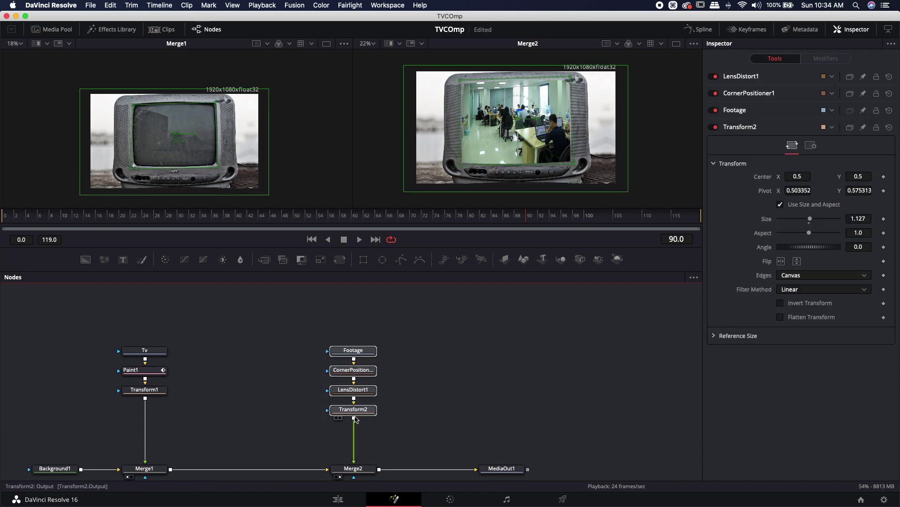
{"action": "left_click_drag", "start_coordinate": [359, 418], "coordinate": [359, 339]}
{"action": "left_click", "coordinate": [441, 358]}
{"action": "scroll", "coordinate": [431, 371], "scroll_direction": "down", "scroll_amount": 2}
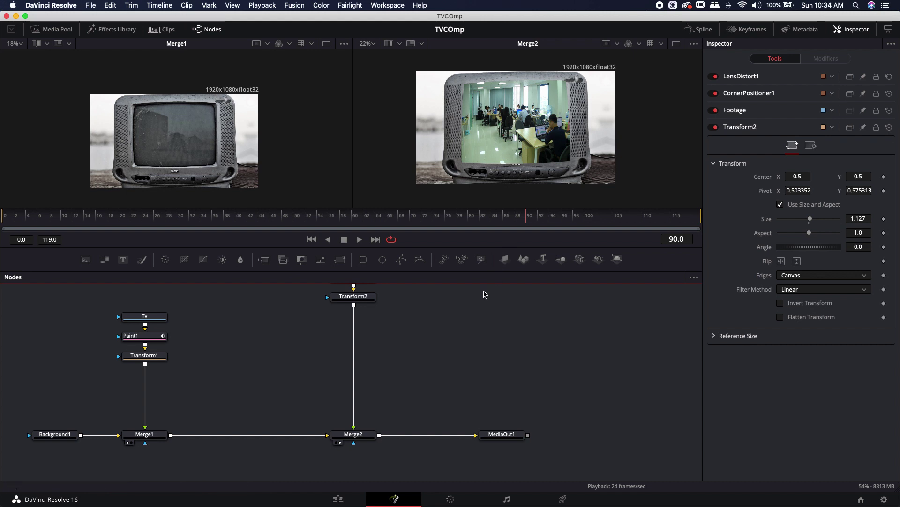
{"action": "scroll", "coordinate": [384, 339], "scroll_direction": "up", "scroll_amount": 3}
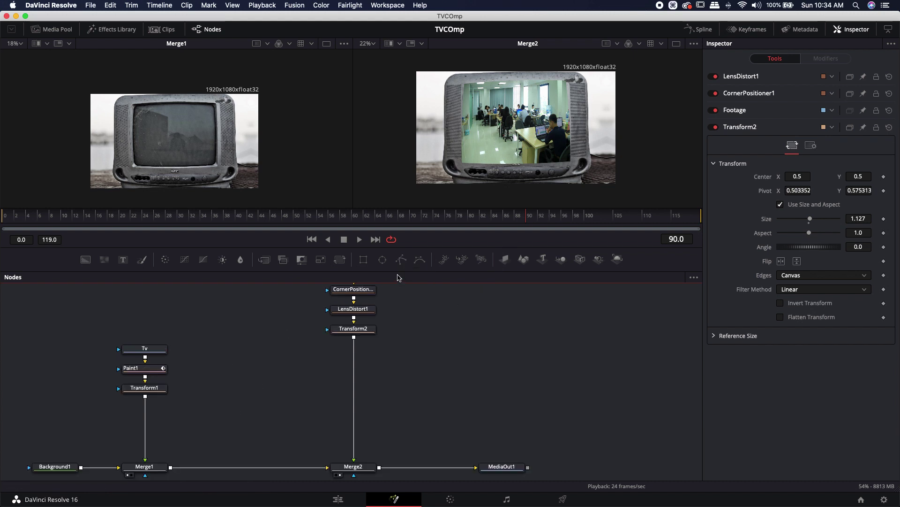
Add an unconnected Polygon mask node between the TV and footage branches.
{"action": "left_click", "coordinate": [401, 259]}
{"action": "left_click", "coordinate": [233, 370]}
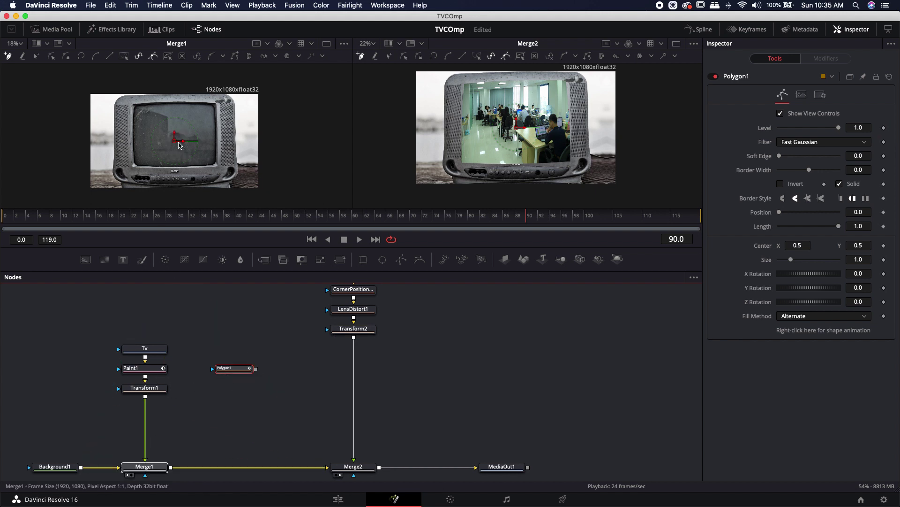
{"action": "left_click_drag", "start_coordinate": [237, 368], "coordinate": [267, 369]}
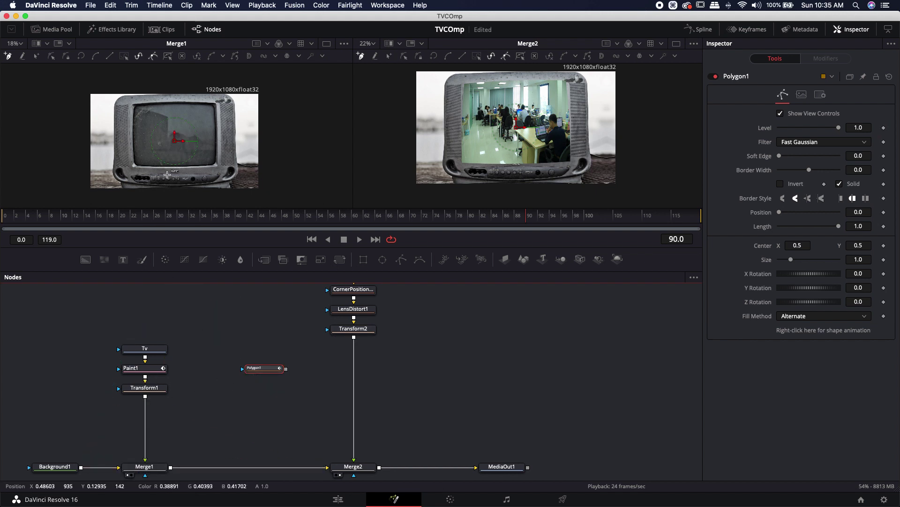
Enlarge the viewers and draw a closed polygon mask around the TV glass edge in the Merge1 view, starting at its top centre.
{"action": "left_click_drag", "start_coordinate": [219, 207], "coordinate": [219, 271]}
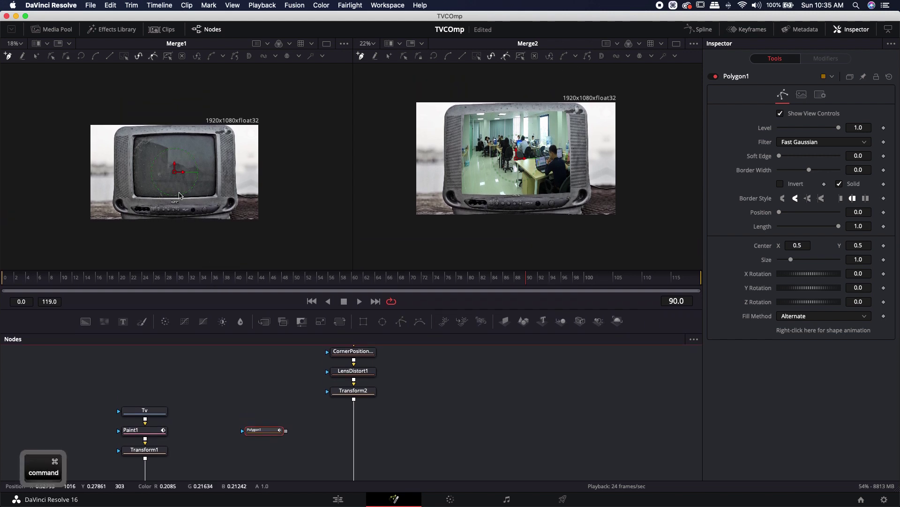
{"action": "scroll", "coordinate": [180, 195], "scroll_direction": "up", "scroll_amount": 4}
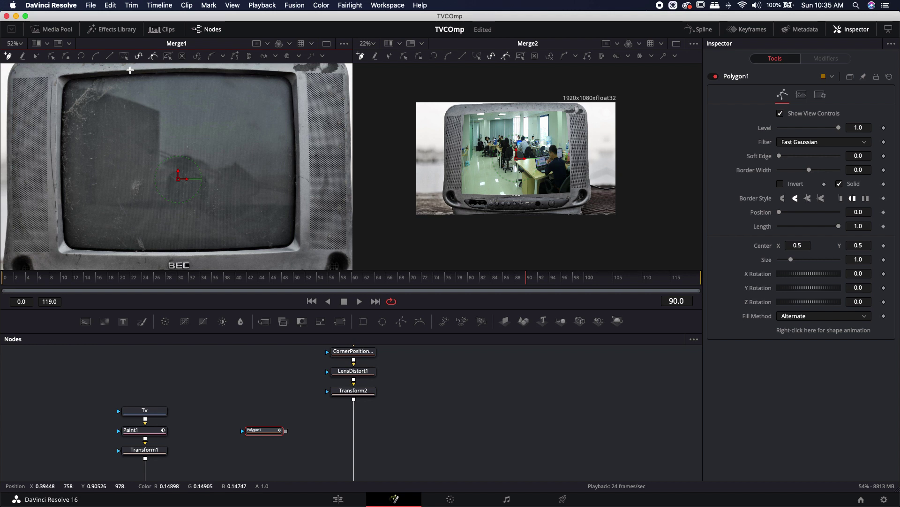
{"action": "left_click", "coordinate": [181, 74]}
{"action": "left_click", "coordinate": [91, 77]}
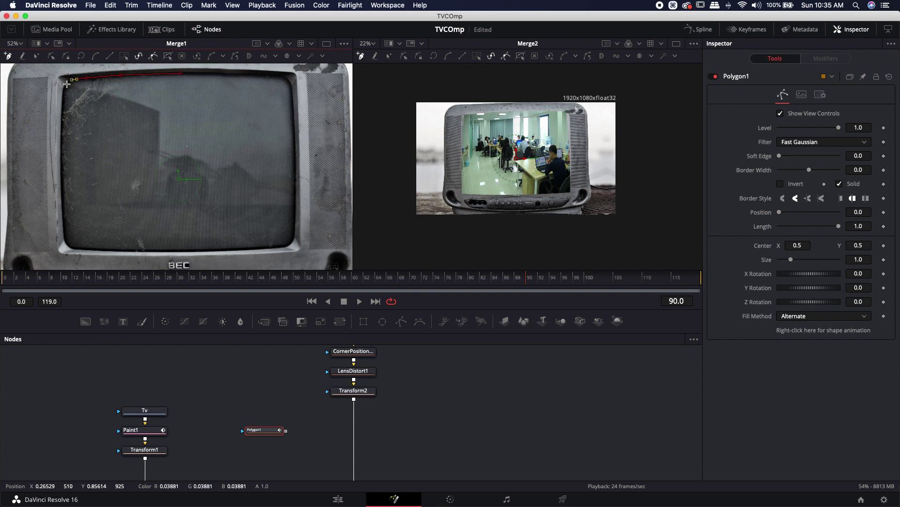
{"action": "left_click", "coordinate": [67, 85]}
{"action": "left_click", "coordinate": [64, 89]}
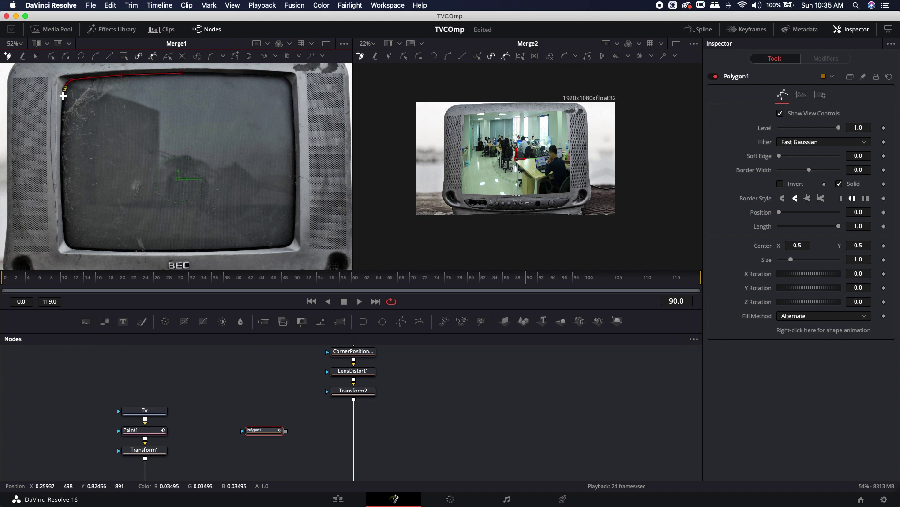
{"action": "left_click", "coordinate": [61, 126]}
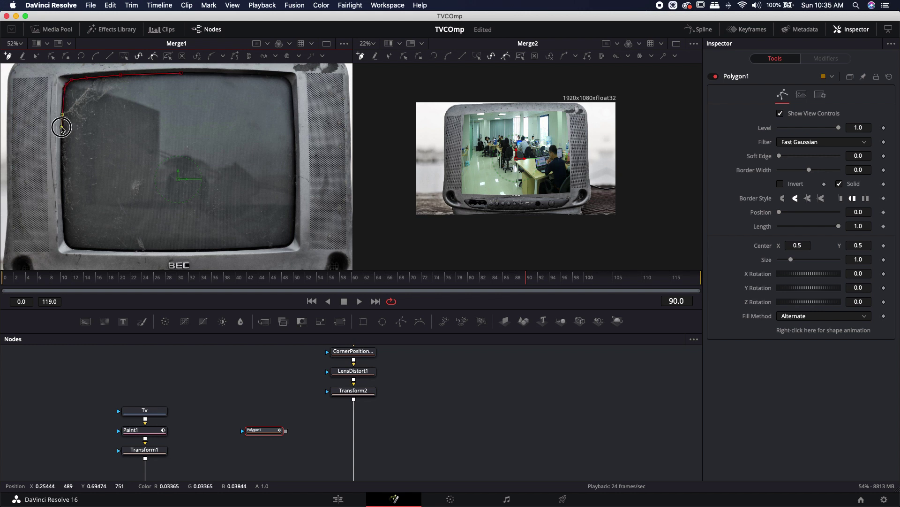
{"action": "left_click", "coordinate": [62, 170]}
{"action": "left_click", "coordinate": [63, 211]}
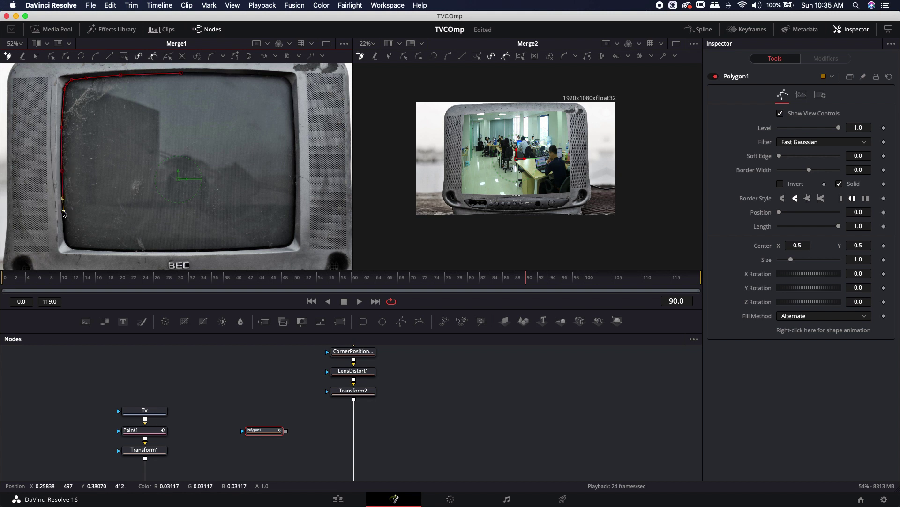
{"action": "left_click", "coordinate": [65, 238]}
{"action": "left_click", "coordinate": [68, 247]}
{"action": "left_click", "coordinate": [101, 250]}
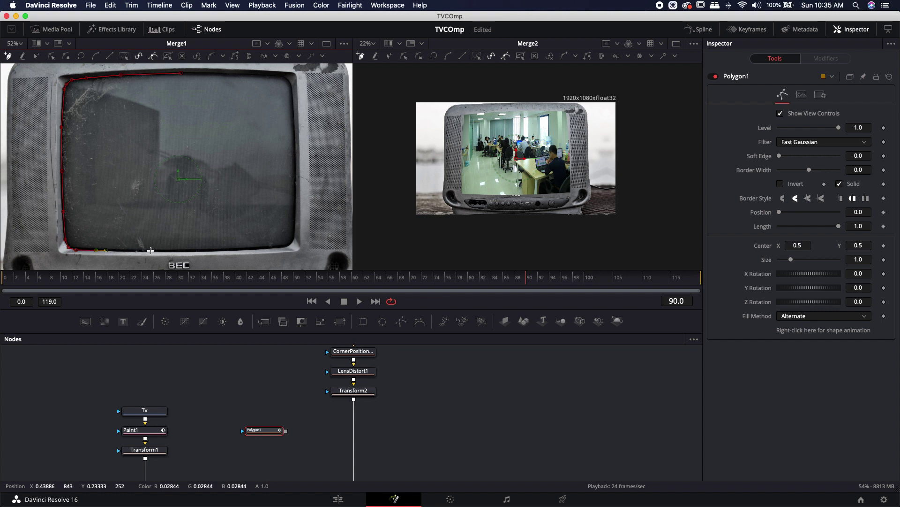
{"action": "left_click", "coordinate": [175, 252]}
{"action": "left_click", "coordinate": [247, 250]}
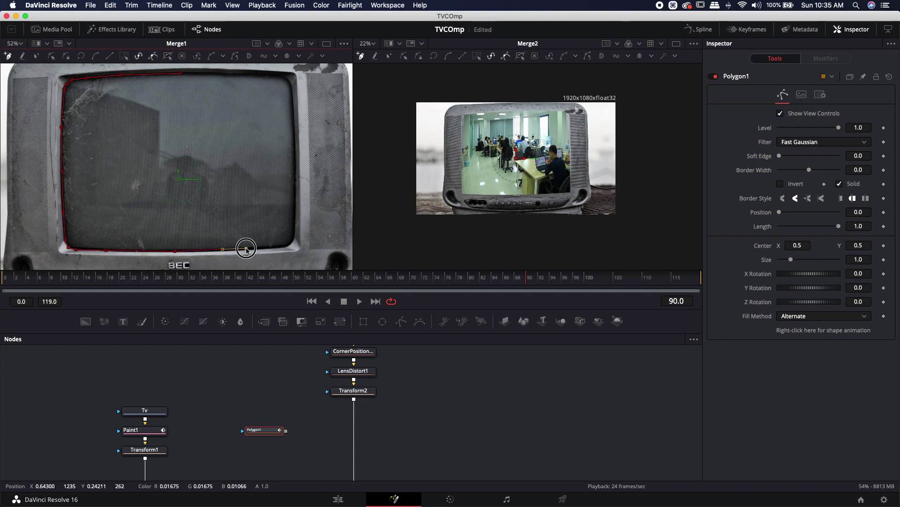
{"action": "left_click", "coordinate": [285, 248]}
{"action": "left_click", "coordinate": [293, 237]}
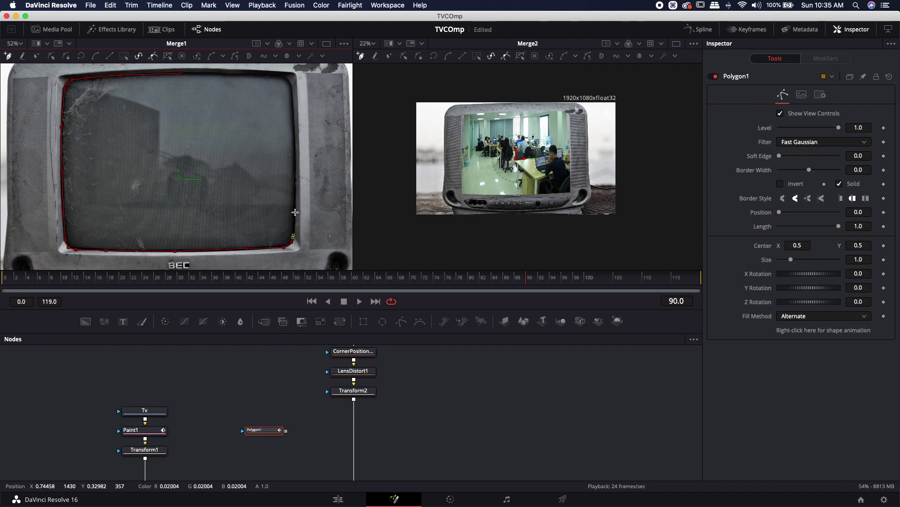
{"action": "left_click", "coordinate": [296, 177]}
{"action": "left_click", "coordinate": [295, 143]}
{"action": "left_click", "coordinate": [294, 127]}
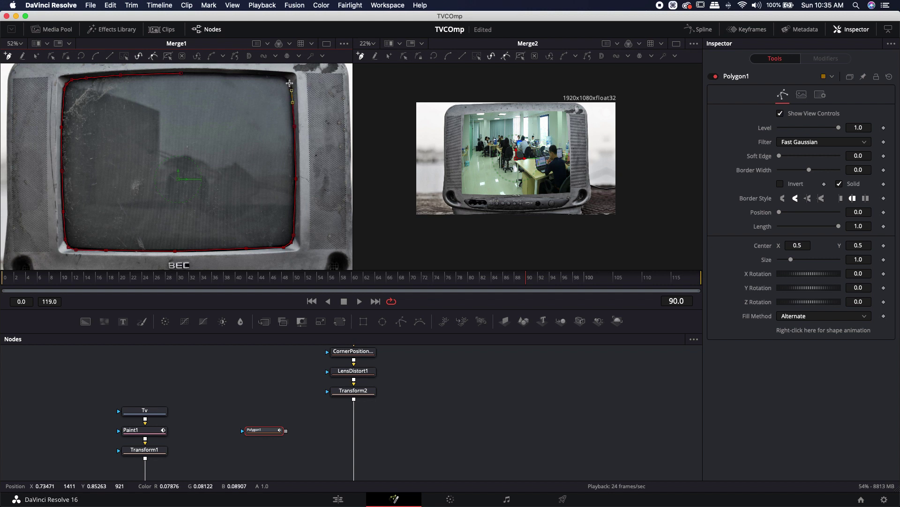
{"action": "left_click", "coordinate": [284, 78]}
{"action": "left_click", "coordinate": [258, 76]}
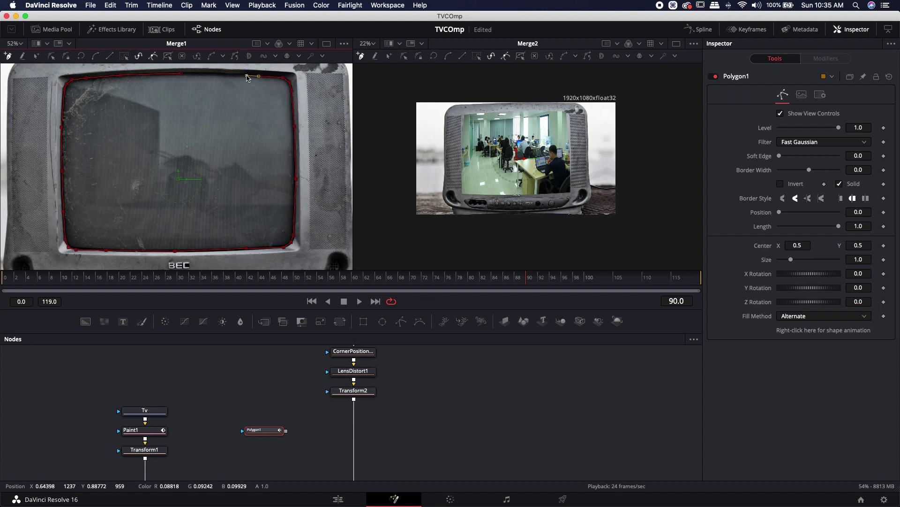
{"action": "left_click", "coordinate": [181, 73]}
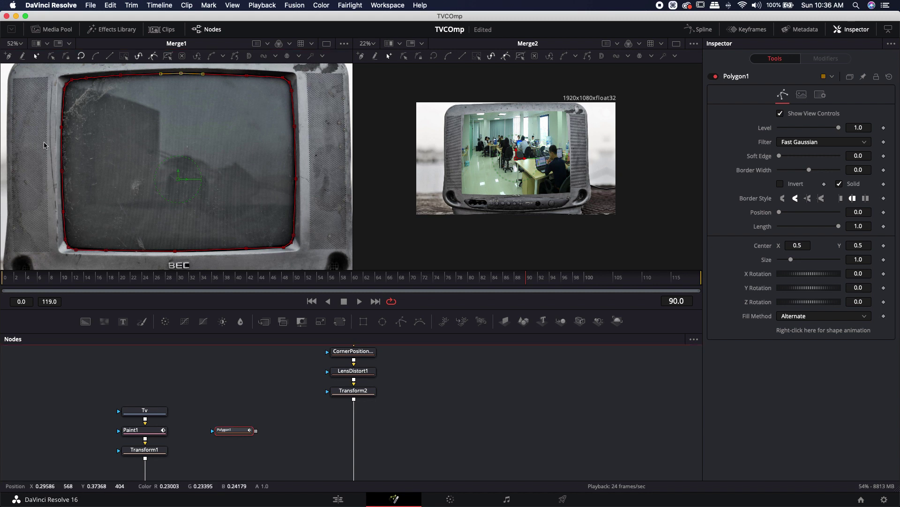
Select all points of the polygon mask and smooth them.
{"action": "scroll", "coordinate": [168, 154], "scroll_direction": "down", "scroll_amount": 2}
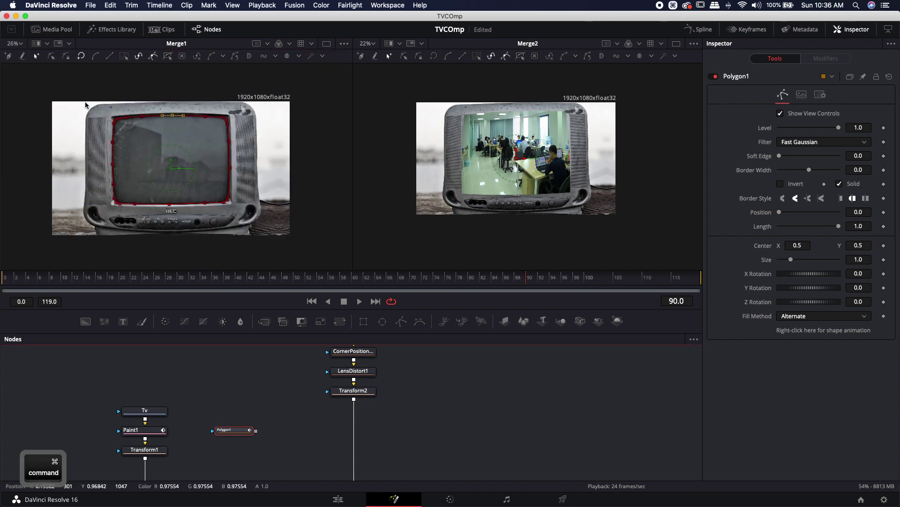
{"action": "left_click_drag", "start_coordinate": [82, 101], "coordinate": [302, 227]}
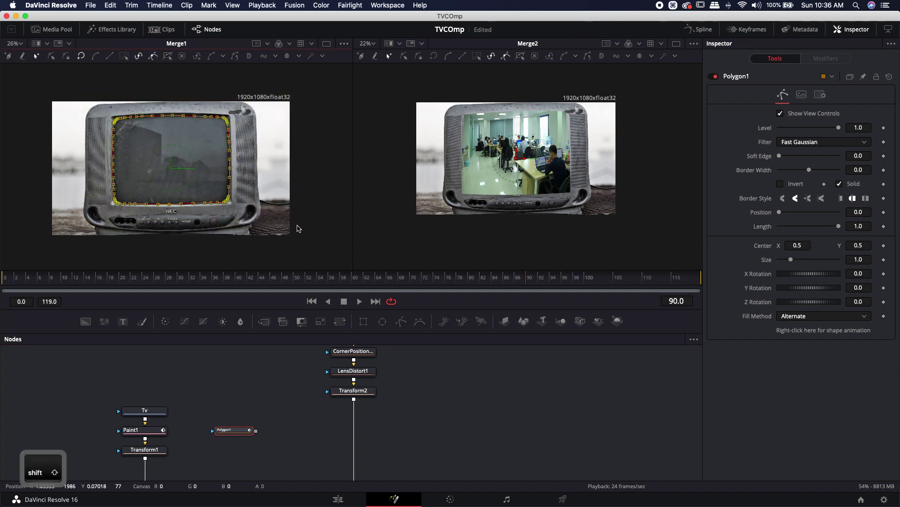
{"action": "key", "text": "shift+s"}
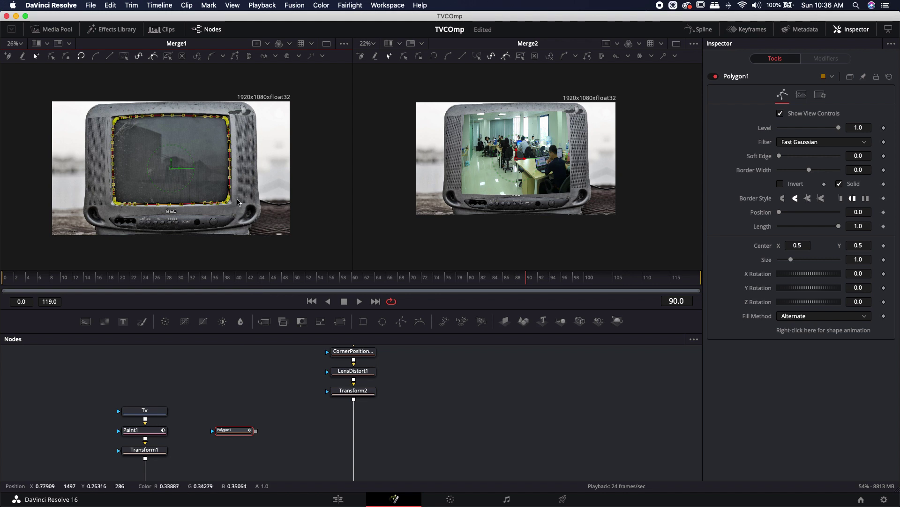
Refine the polygon mask's points around the lower-right corner and right side of the TV glass to follow its edge.
{"action": "scroll", "coordinate": [237, 202], "scroll_direction": "up", "scroll_amount": 10}
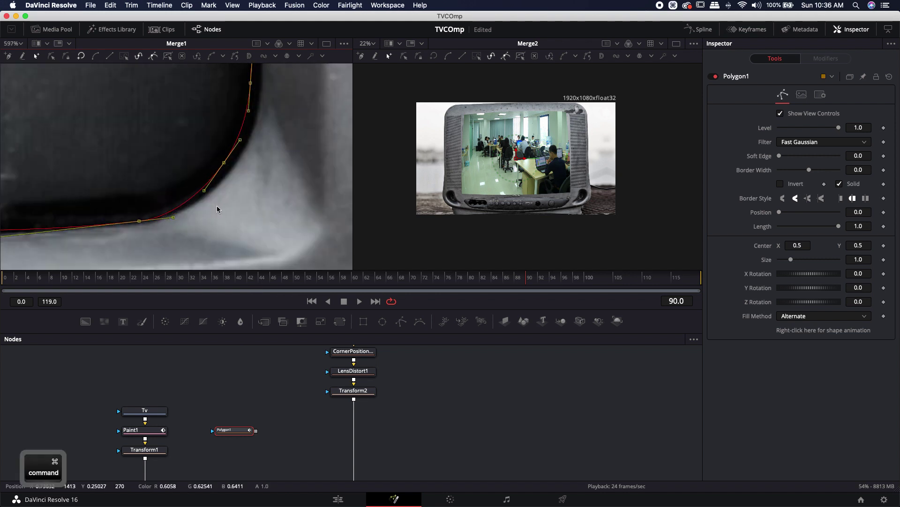
{"action": "left_click", "coordinate": [223, 163]}
{"action": "left_click_drag", "start_coordinate": [224, 164], "coordinate": [261, 169]}
{"action": "scroll", "coordinate": [267, 194], "scroll_direction": "up", "scroll_amount": 5}
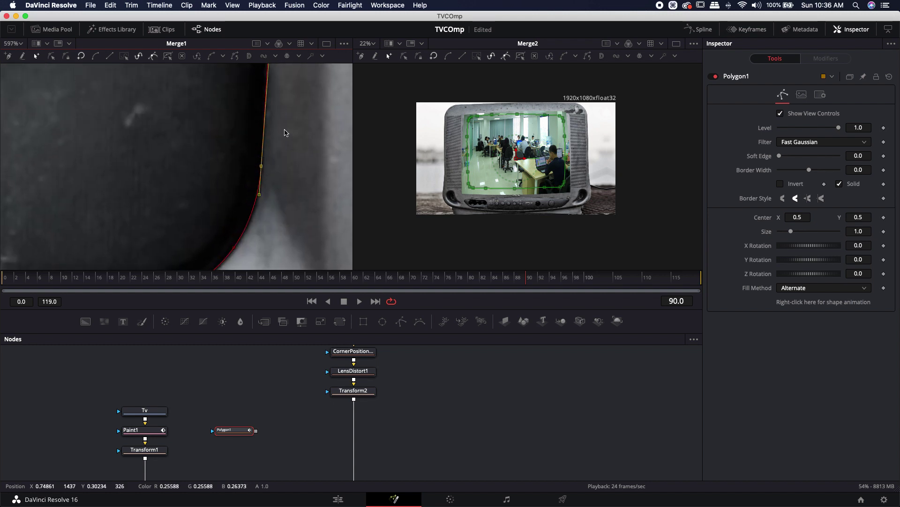
{"action": "scroll", "coordinate": [294, 150], "scroll_direction": "down", "scroll_amount": 5}
{"action": "scroll", "coordinate": [286, 143], "scroll_direction": "up", "scroll_amount": 10}
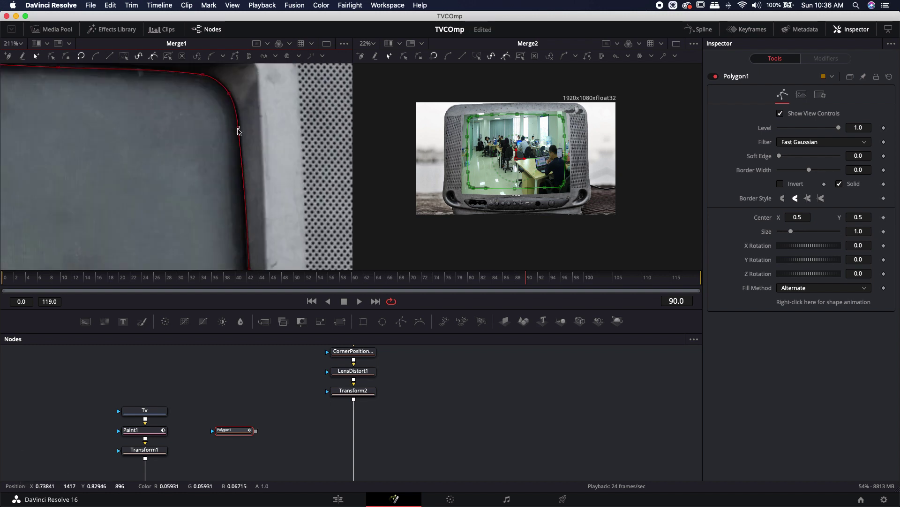
Delete the surplus mask point on the glass's top edge, between its centre and the upper-left corner.
{"action": "left_click", "coordinate": [94, 133]}
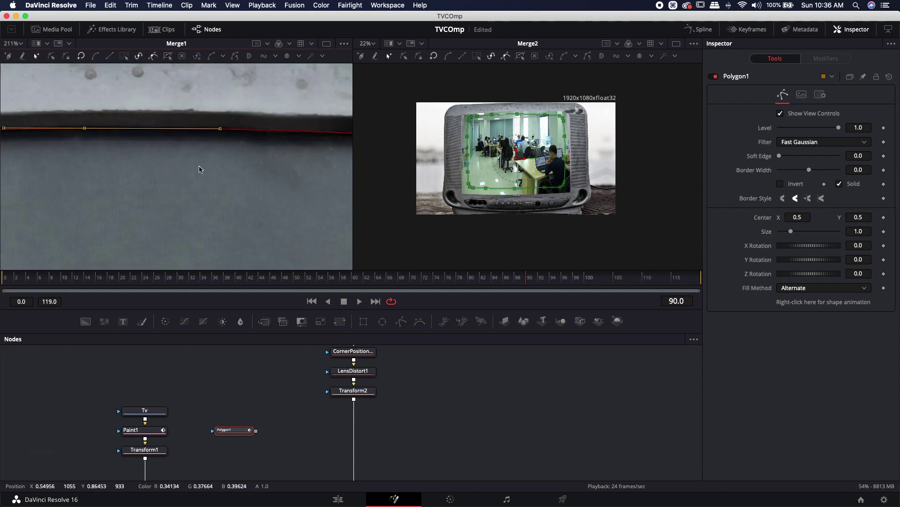
{"action": "scroll", "coordinate": [85, 155], "scroll_direction": "down", "scroll_amount": 2}
{"action": "scroll", "coordinate": [187, 157], "scroll_direction": "right", "scroll_amount": 3}
{"action": "scroll", "coordinate": [285, 157], "scroll_direction": "left", "scroll_amount": 5}
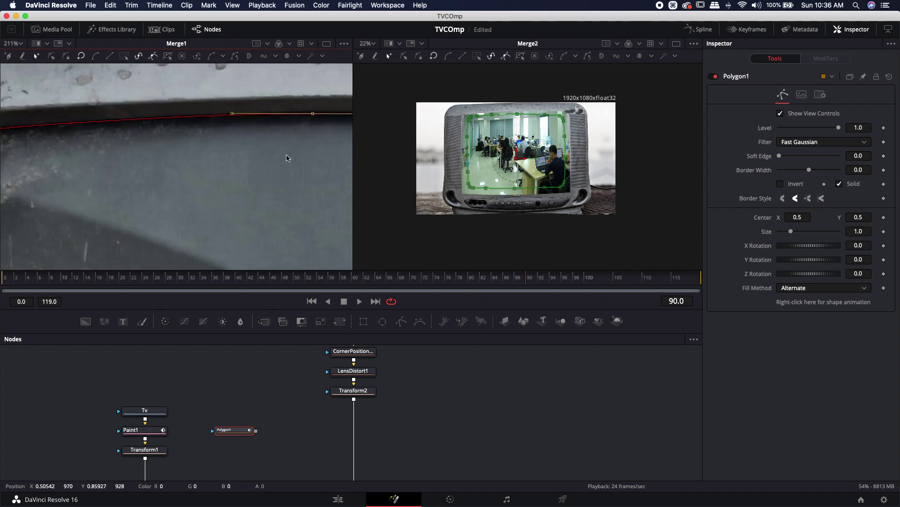
{"action": "scroll", "coordinate": [285, 157], "scroll_direction": "up", "scroll_amount": 3}
{"action": "left_click_drag", "start_coordinate": [216, 94], "coordinate": [267, 152]}
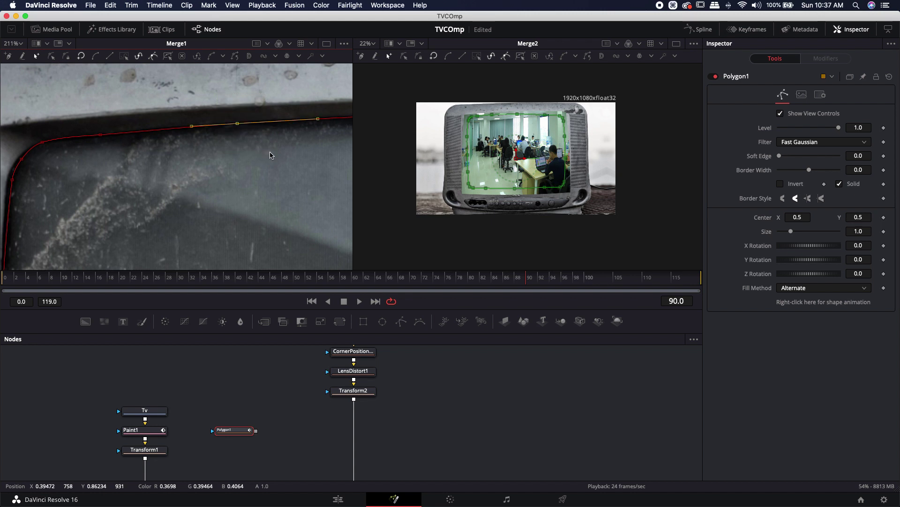
{"action": "key", "text": "Delete"}
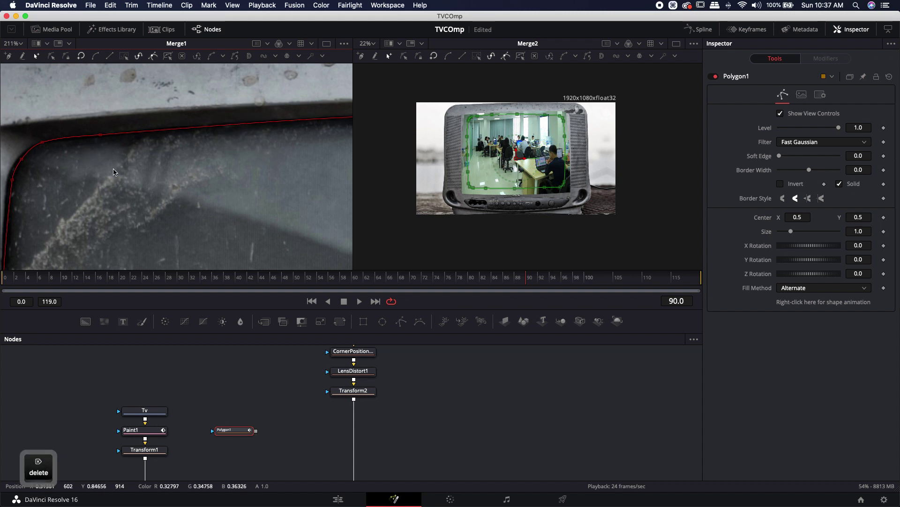
Refine the mask's bottom edge by deleting the misaligned point right of the BEC logo and adding a new one on the glass edge.
{"action": "scroll", "coordinate": [113, 172], "scroll_direction": "left", "scroll_amount": 3}
{"action": "scroll", "coordinate": [168, 187], "scroll_direction": "left", "scroll_amount": 3}
{"action": "scroll", "coordinate": [177, 196], "scroll_direction": "down", "scroll_amount": 2}
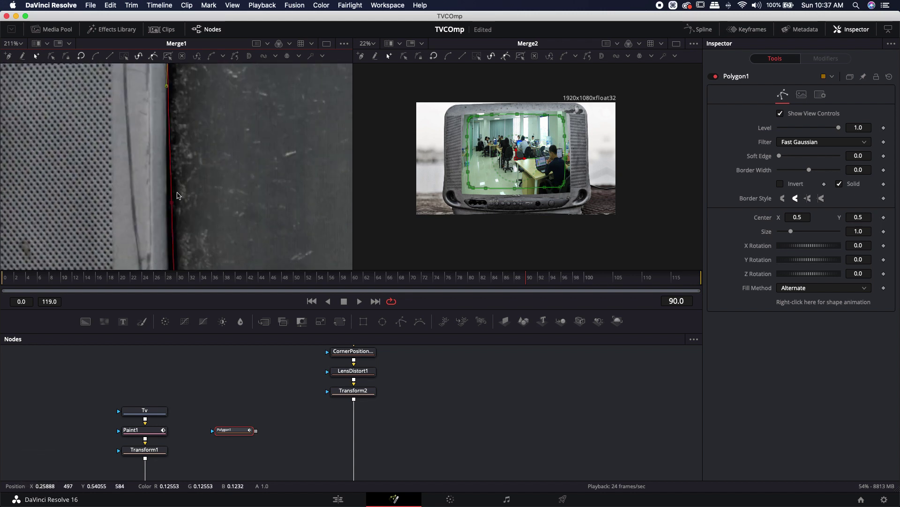
{"action": "scroll", "coordinate": [177, 195], "scroll_direction": "down", "scroll_amount": 5}
{"action": "scroll", "coordinate": [192, 197], "scroll_direction": "right", "scroll_amount": 4}
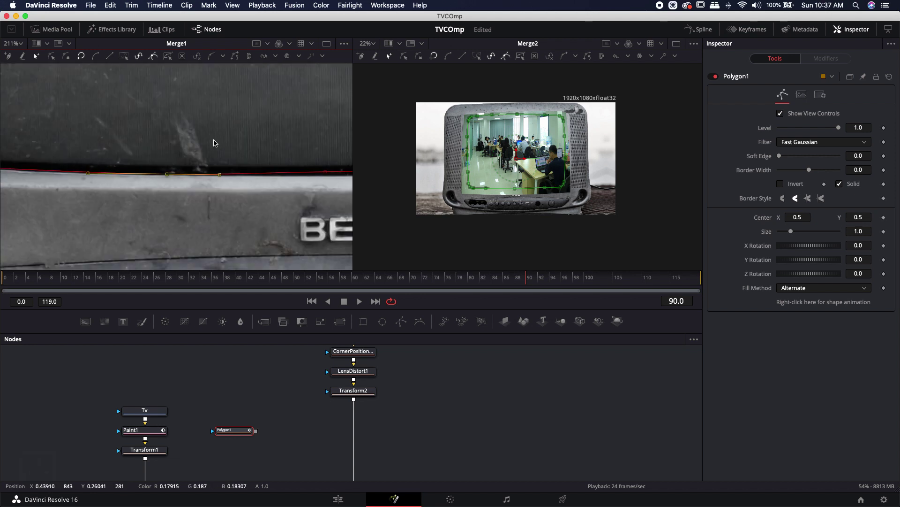
{"action": "scroll", "coordinate": [214, 140], "scroll_direction": "right", "scroll_amount": 3}
{"action": "scroll", "coordinate": [133, 135], "scroll_direction": "right", "scroll_amount": 2}
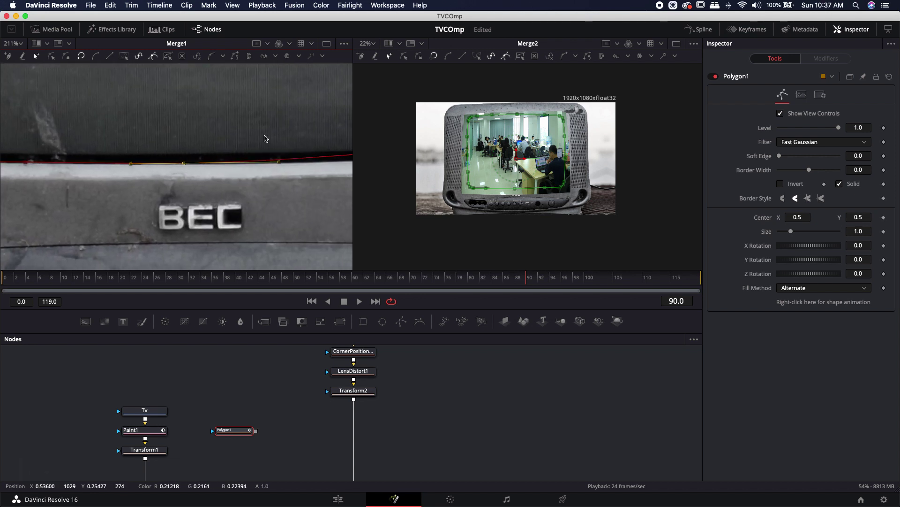
{"action": "scroll", "coordinate": [258, 134], "scroll_direction": "right", "scroll_amount": 3}
{"action": "scroll", "coordinate": [252, 130], "scroll_direction": "right", "scroll_amount": 3}
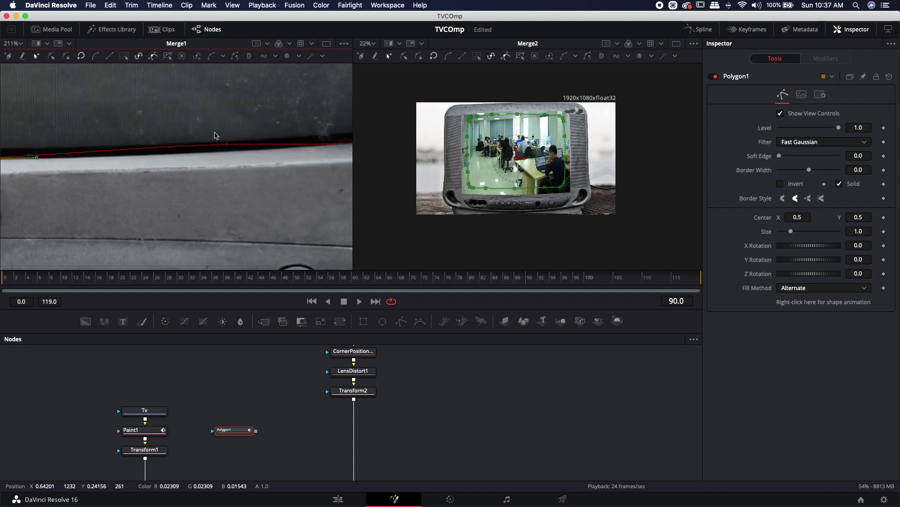
{"action": "key", "text": "Delete"}
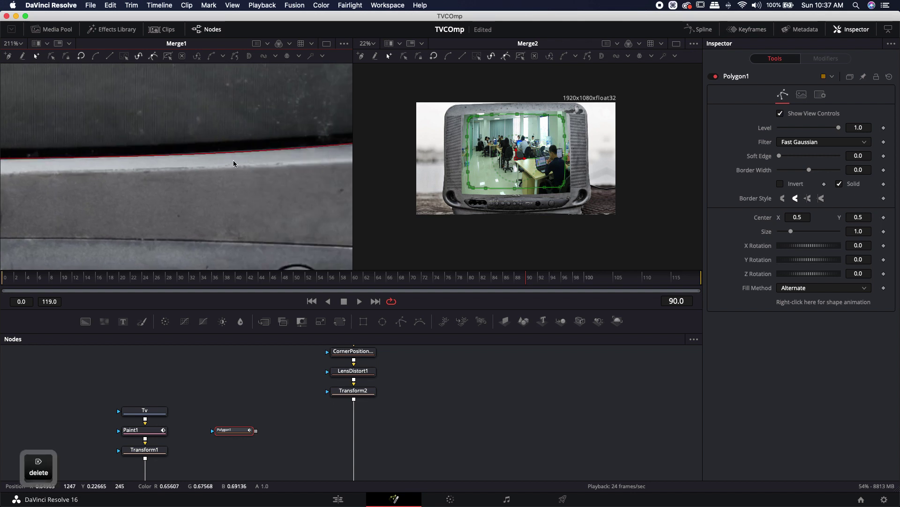
{"action": "left_click", "coordinate": [204, 152]}
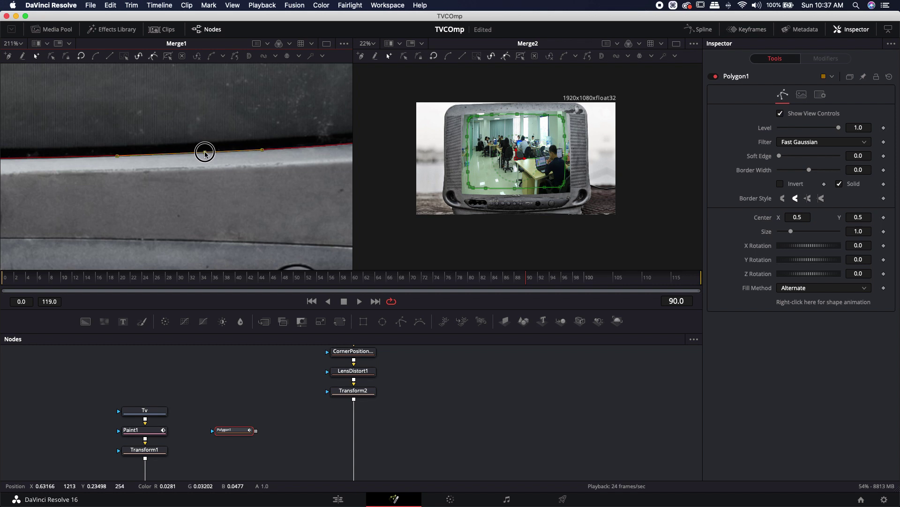
{"action": "scroll", "coordinate": [268, 184], "scroll_direction": "left", "scroll_amount": 5}
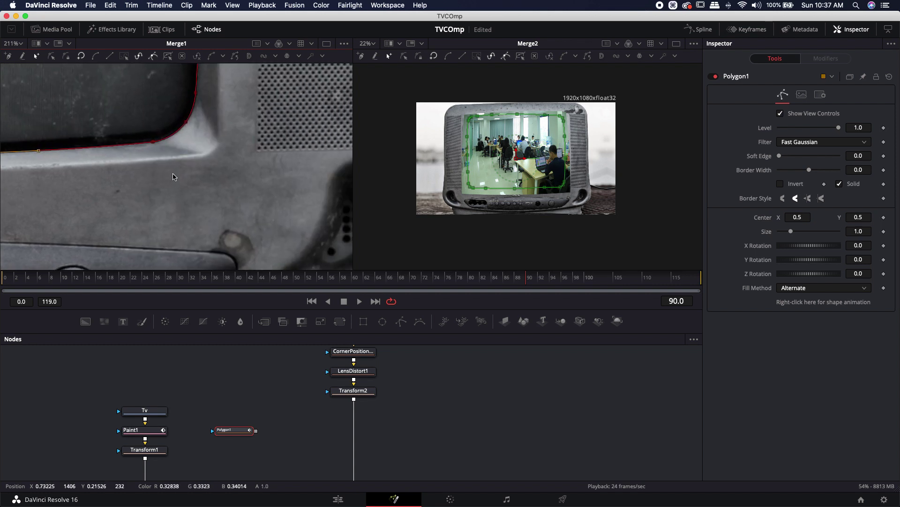
{"action": "scroll", "coordinate": [174, 163], "scroll_direction": "down", "scroll_amount": 8}
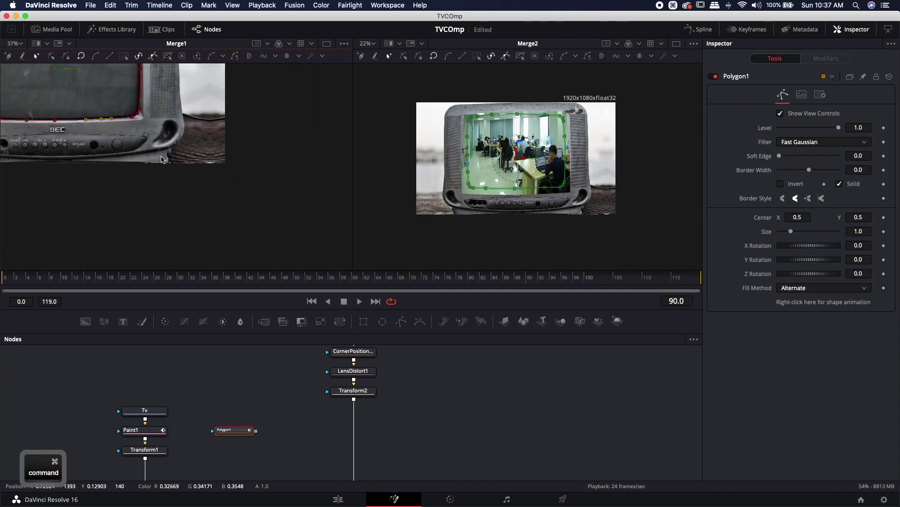
Show the Polygon1 node's mask in the first viewer.
{"action": "left_click", "coordinate": [231, 367]}
{"action": "left_click", "coordinate": [235, 430]}
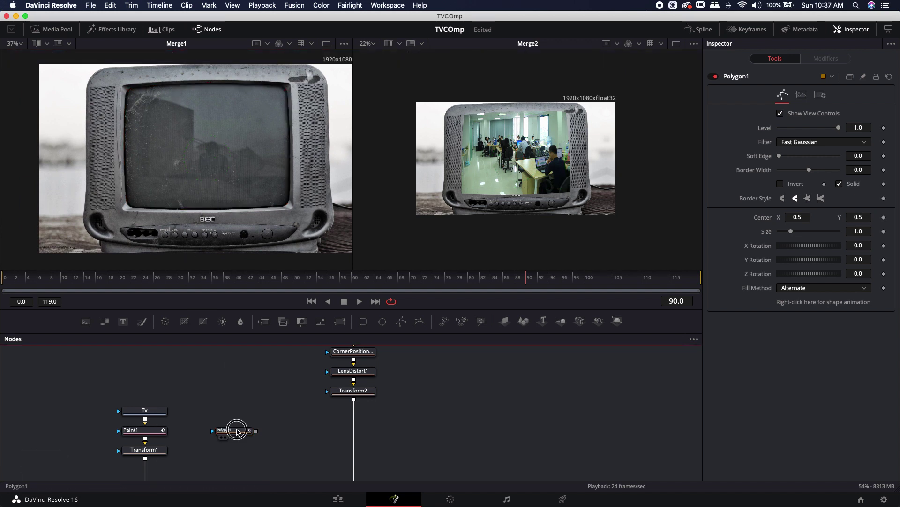
{"action": "key", "text": "1"}
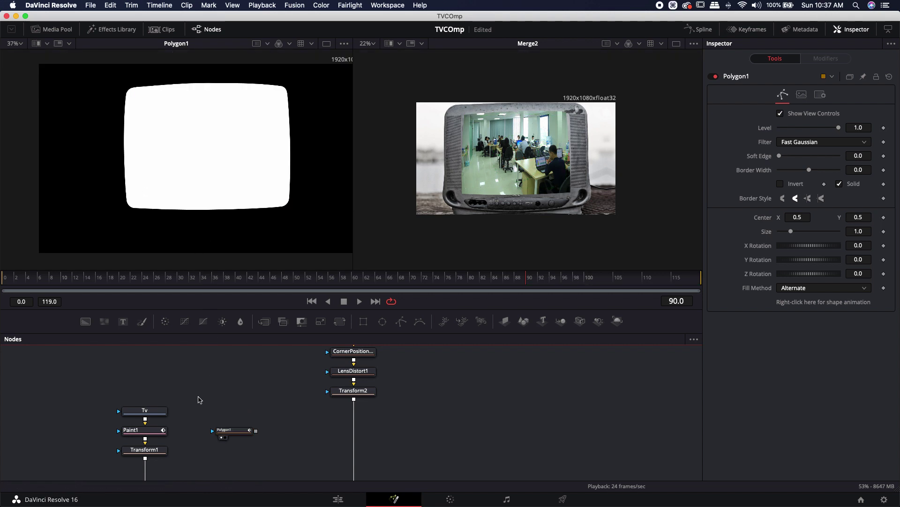
Move the Polygon1 node level with Transform1 and nearer to the footage branch in the node graph.
{"action": "scroll", "coordinate": [253, 469], "scroll_direction": "right", "scroll_amount": 3}
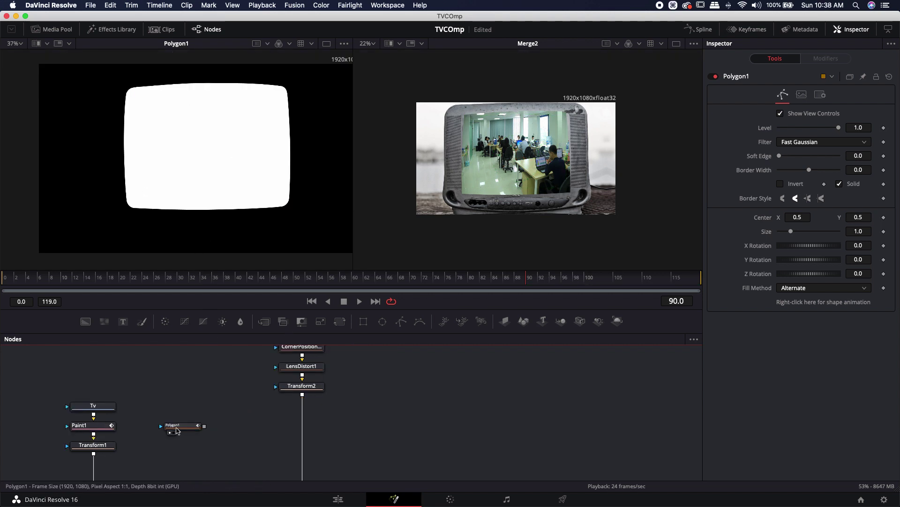
{"action": "left_click_drag", "start_coordinate": [185, 432], "coordinate": [184, 451]}
{"action": "scroll", "coordinate": [263, 380], "scroll_direction": "down", "scroll_amount": 2}
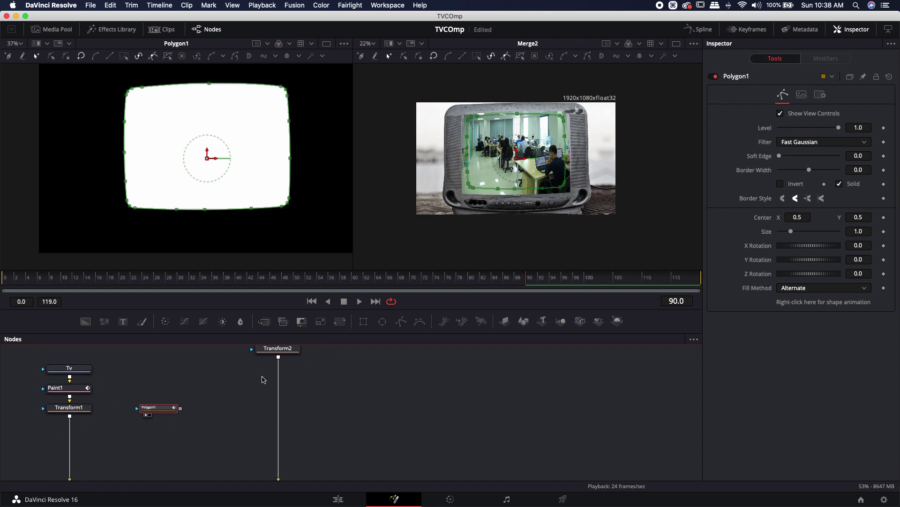
{"action": "left_click", "coordinate": [408, 425]}
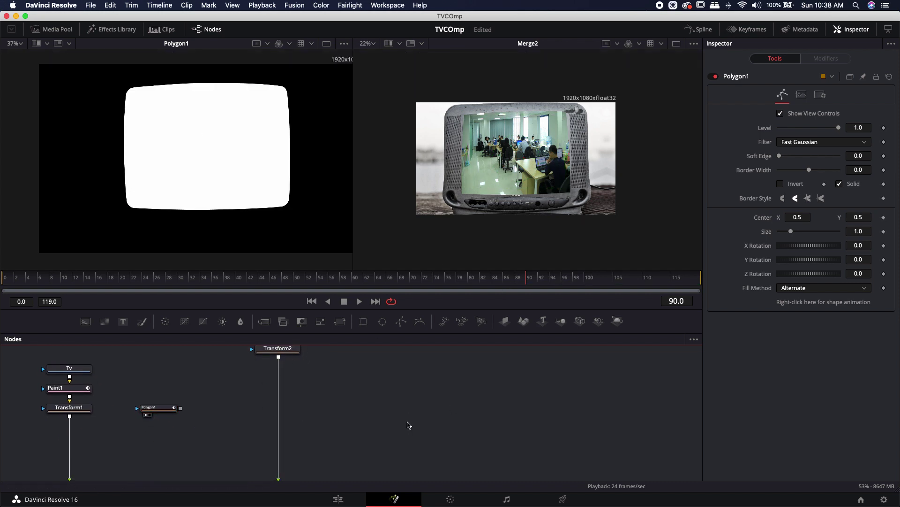
{"action": "scroll", "coordinate": [364, 384], "scroll_direction": "down", "scroll_amount": 2}
{"action": "left_click_drag", "start_coordinate": [157, 389], "coordinate": [186, 388]}
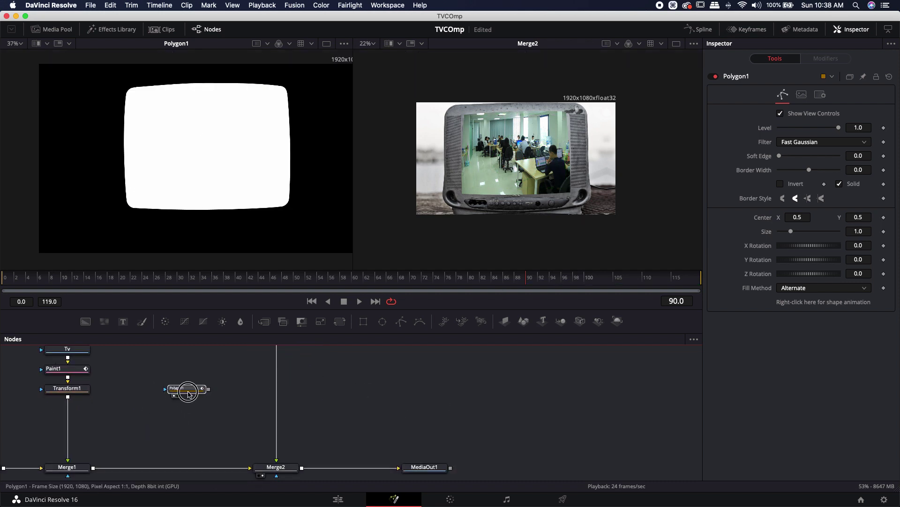
{"action": "scroll", "coordinate": [330, 398], "scroll_direction": "down", "scroll_amount": 2}
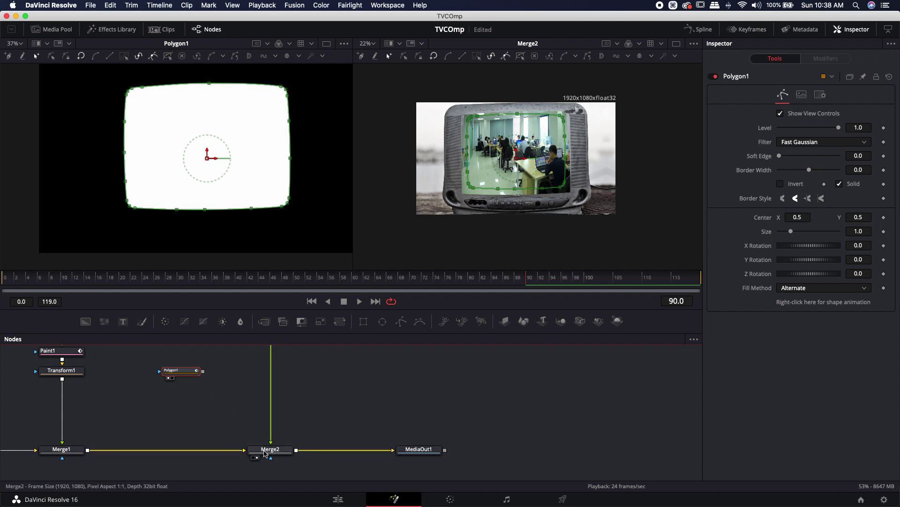
{"action": "left_click", "coordinate": [334, 414]}
{"action": "scroll", "coordinate": [336, 411], "scroll_direction": "up", "scroll_amount": 1}
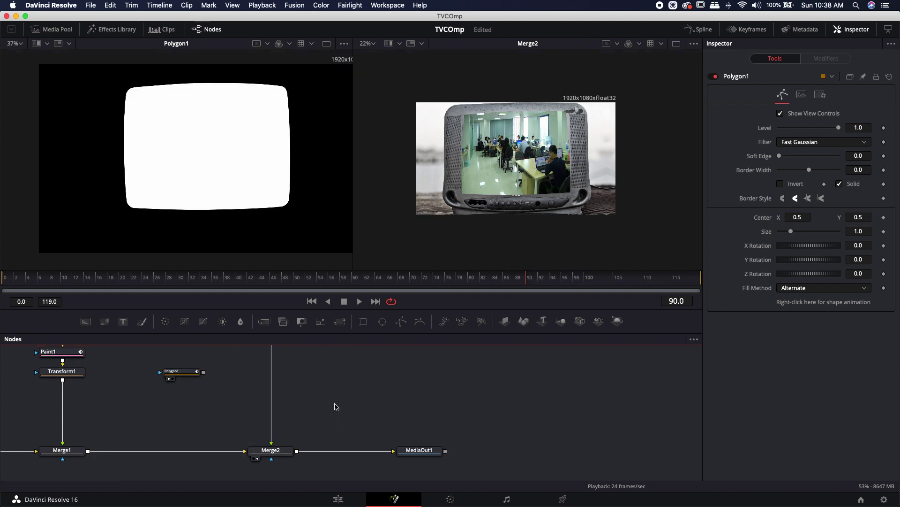
Add an unconnected Background node beside the footage branch above Merge2 and set its alpha to 0.
{"action": "scroll", "coordinate": [339, 422], "scroll_direction": "up", "scroll_amount": 3}
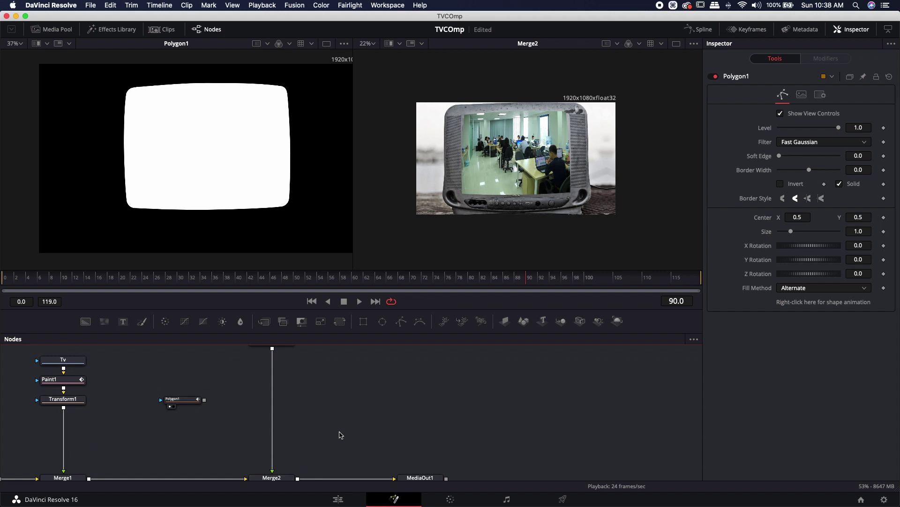
{"action": "scroll", "coordinate": [338, 426], "scroll_direction": "down", "scroll_amount": 4}
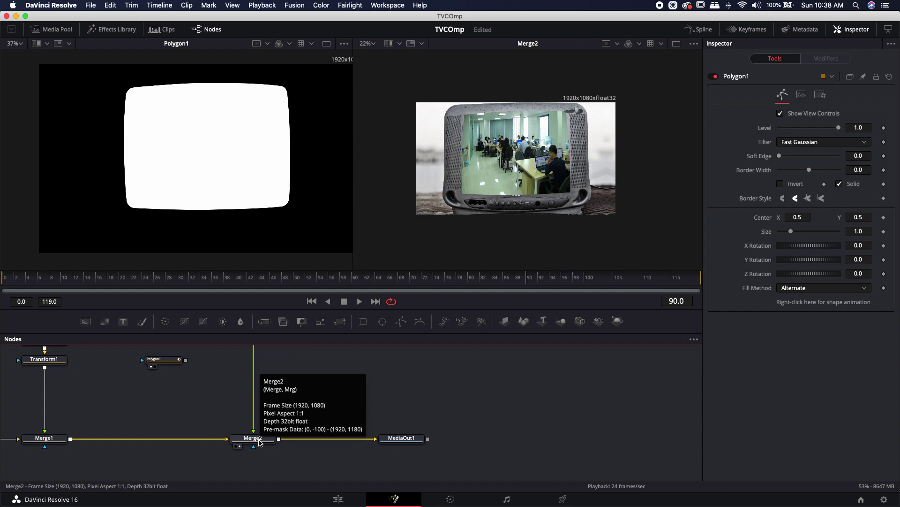
{"action": "scroll", "coordinate": [315, 412], "scroll_direction": "up", "scroll_amount": 3}
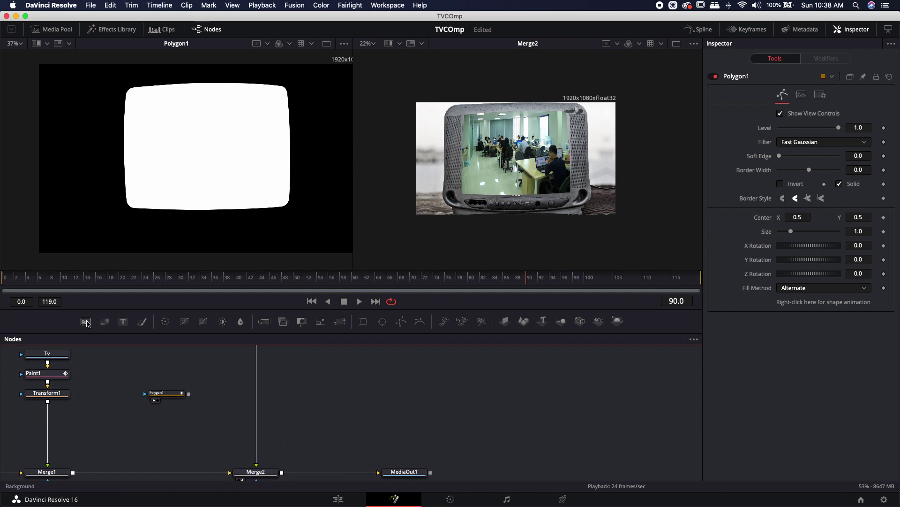
{"action": "left_click_drag", "start_coordinate": [86, 322], "coordinate": [303, 393]}
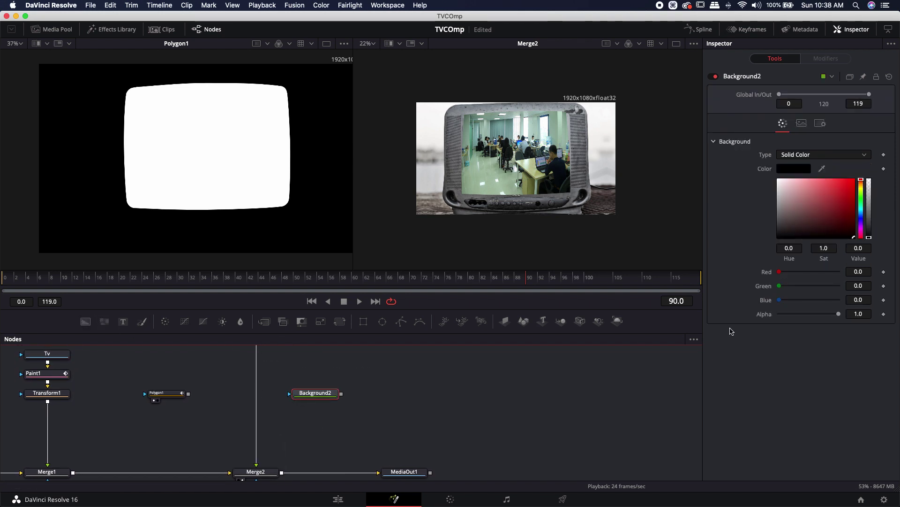
{"action": "left_click_drag", "start_coordinate": [840, 314], "coordinate": [733, 312]}
Show the transparent Background node in the second viewer and save the project.
{"action": "left_click", "coordinate": [319, 392]}
{"action": "left_click_drag", "start_coordinate": [320, 392], "coordinate": [474, 168]}
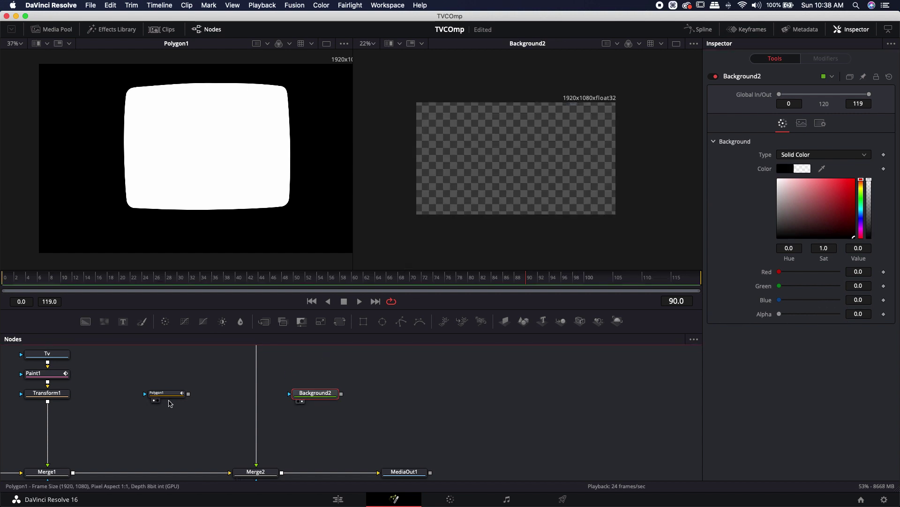
{"action": "key", "text": "super+s"}
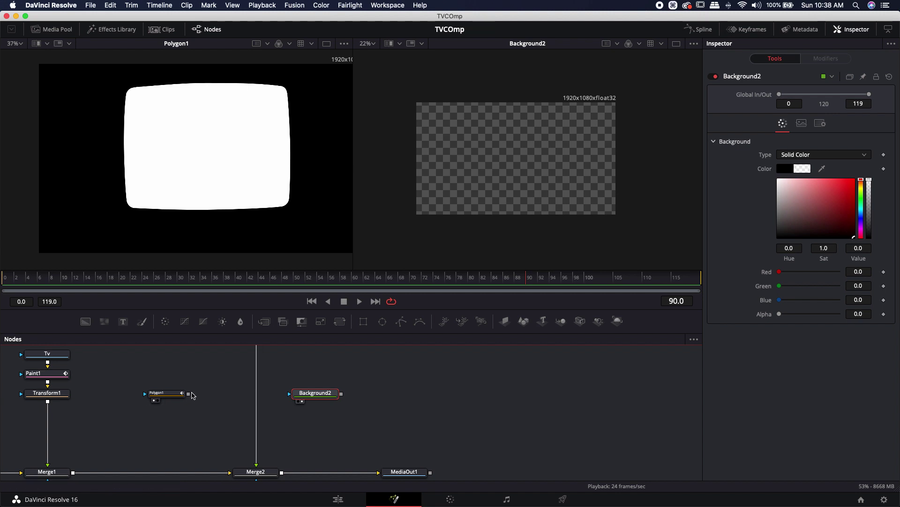
Detach Transform2 from Merge2, merge it as foreground over the transparent Background, and align the new merge node beneath Transform2.
{"action": "scroll", "coordinate": [193, 396], "scroll_direction": "up", "scroll_amount": 3}
{"action": "scroll", "coordinate": [281, 422], "scroll_direction": "down", "scroll_amount": 3}
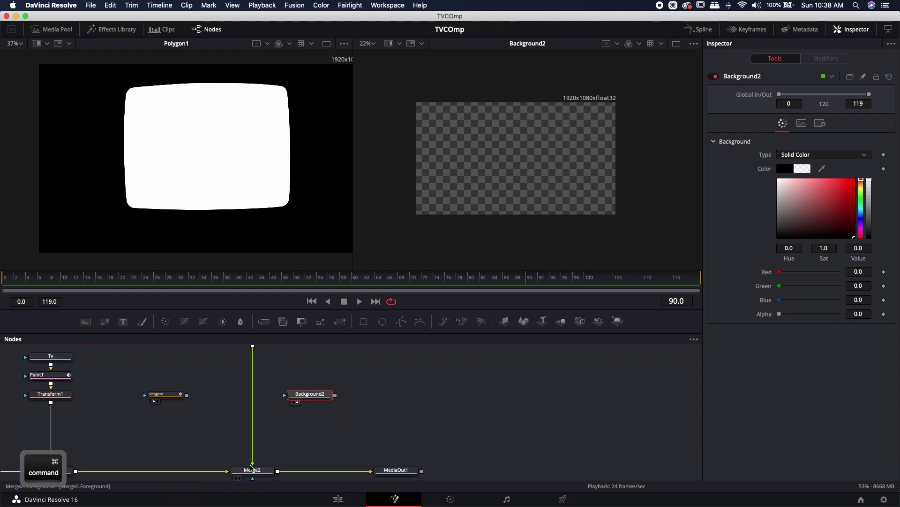
{"action": "scroll", "coordinate": [271, 458], "scroll_direction": "up", "scroll_amount": 3}
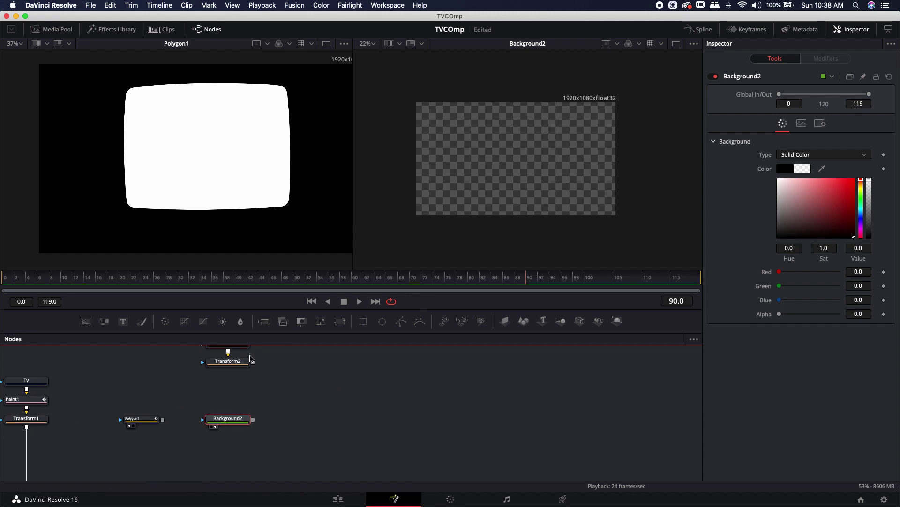
{"action": "left_click_drag", "start_coordinate": [253, 365], "coordinate": [367, 439]}
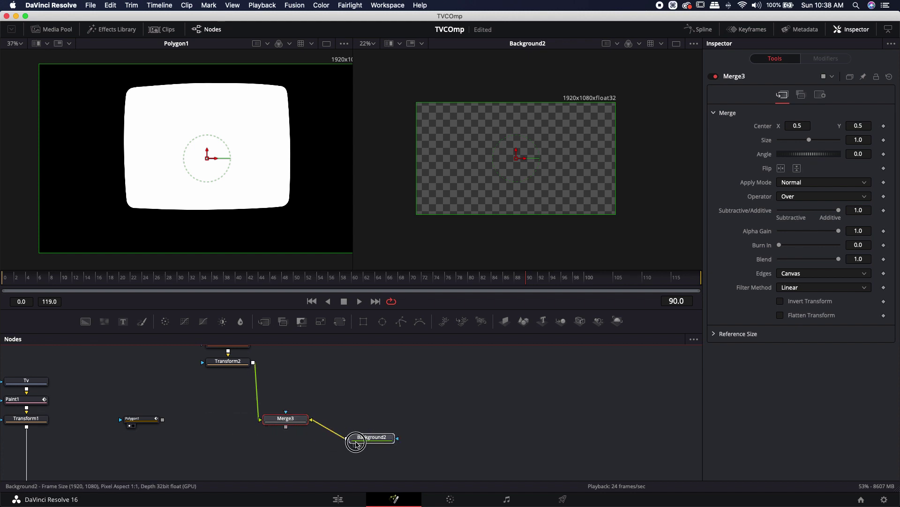
{"action": "left_click_drag", "start_coordinate": [276, 422], "coordinate": [218, 422]}
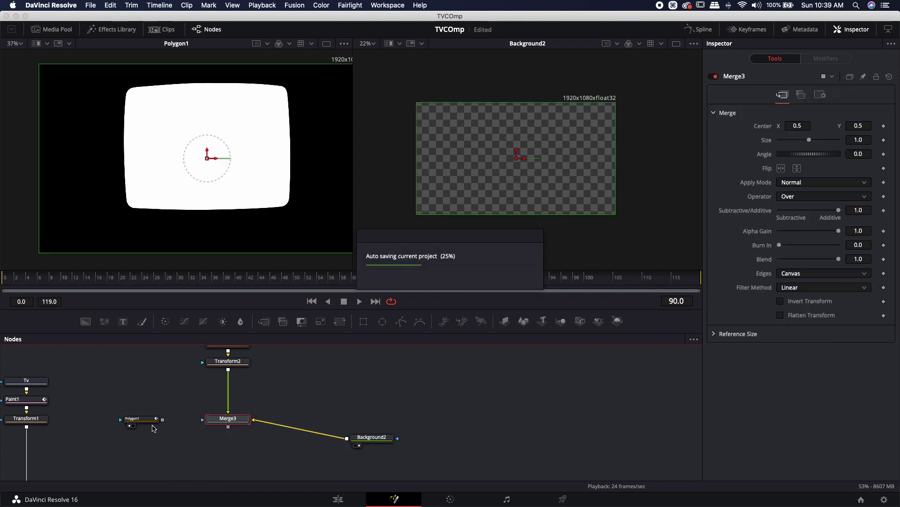
Connect Polygon1 as the mask of the new merge and show the merge in the second viewer.
{"action": "left_click_drag", "start_coordinate": [162, 419], "coordinate": [226, 419]}
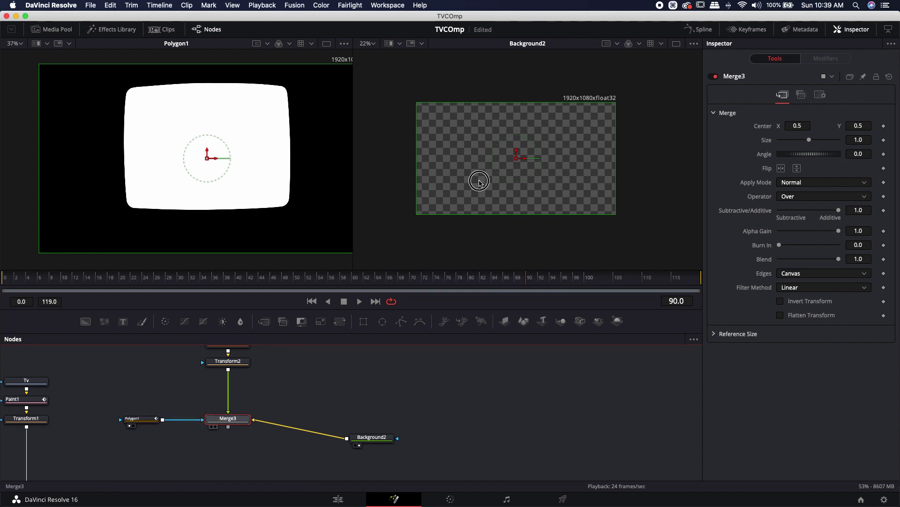
{"action": "key", "text": "2"}
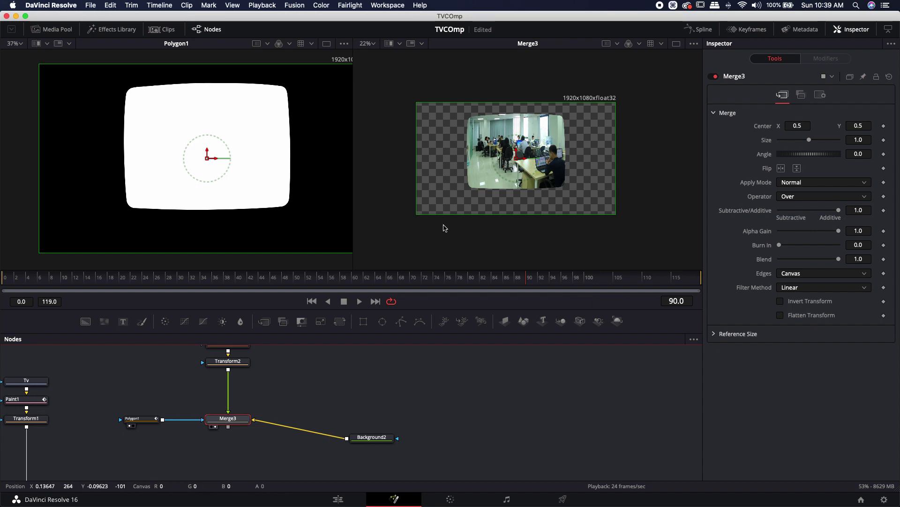
Compare the unmasked Transform2 output with the masked Merge3 output in the second viewer.
{"action": "left_click_drag", "start_coordinate": [229, 361], "coordinate": [460, 171]}
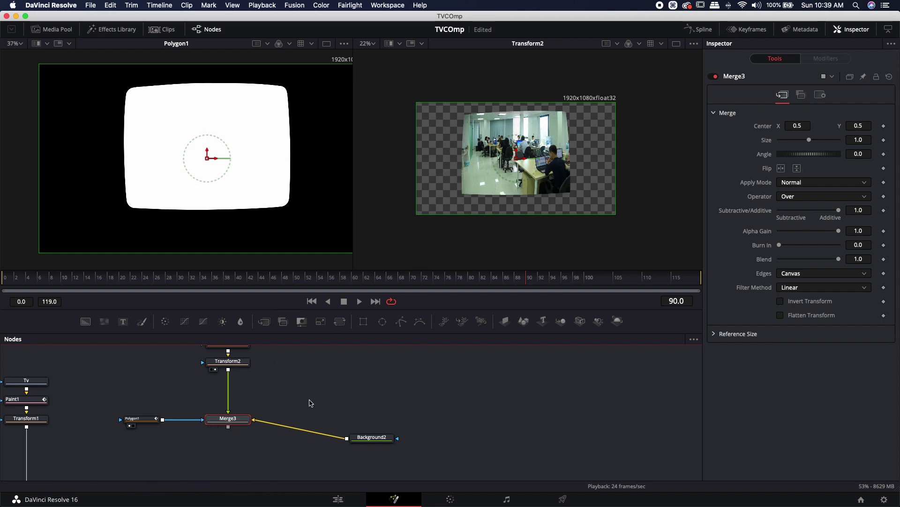
{"action": "left_click_drag", "start_coordinate": [237, 422], "coordinate": [460, 183]}
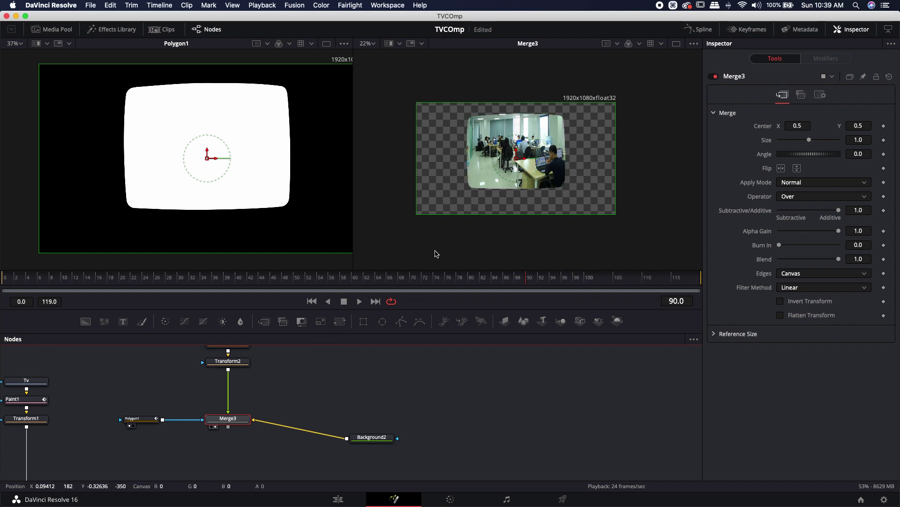
Connect Merge3 as the foreground of Merge2, and show Merge1 in the first viewer and Merge2 in the second.
{"action": "scroll", "coordinate": [362, 412], "scroll_direction": "down", "scroll_amount": 3}
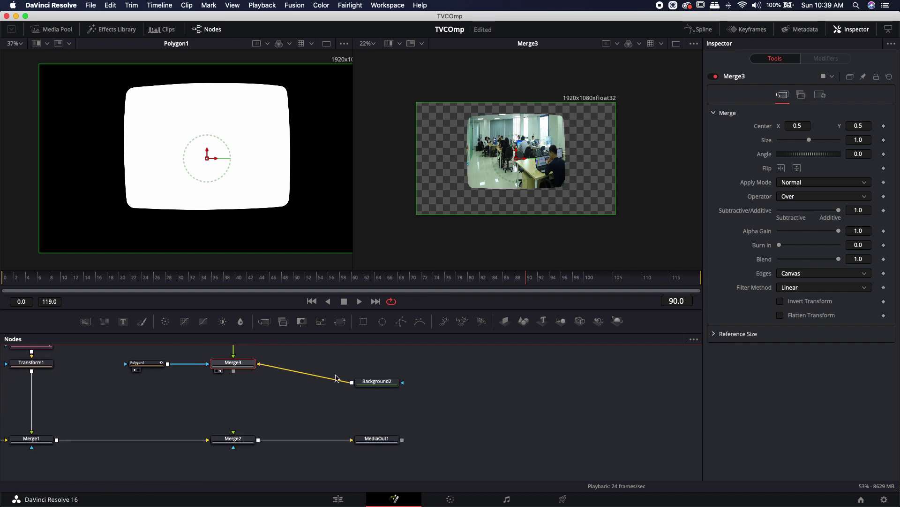
{"action": "left_click_drag", "start_coordinate": [233, 371], "coordinate": [495, 163]}
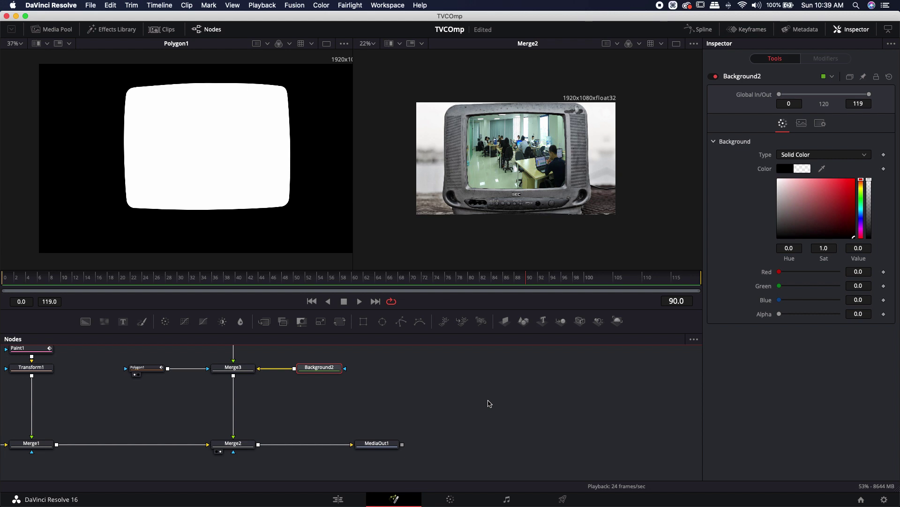
{"action": "scroll", "coordinate": [515, 399], "scroll_direction": "left", "scroll_amount": 5}
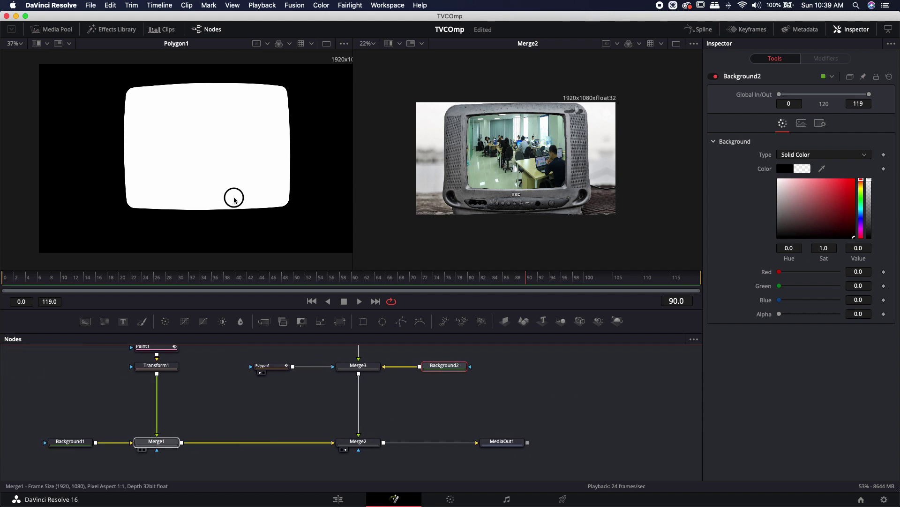
{"action": "key", "text": "1"}
{"action": "scroll", "coordinate": [461, 412], "scroll_direction": "right", "scroll_amount": 3}
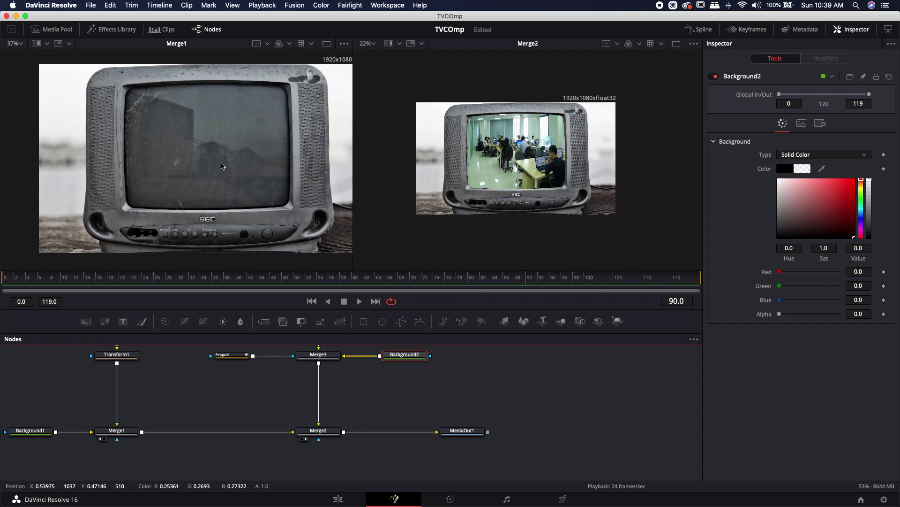
{"action": "scroll", "coordinate": [358, 396], "scroll_direction": "right", "scroll_amount": 3}
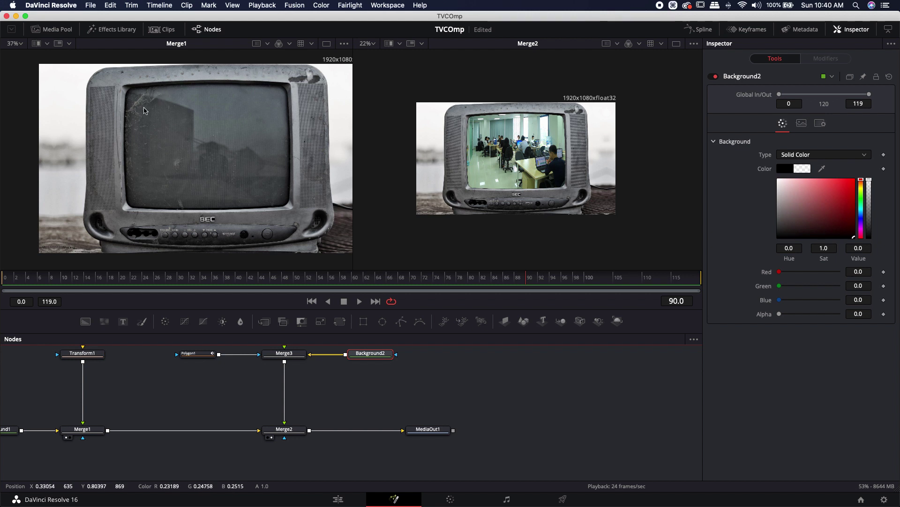
Set Merge2's apply mode to Overlay and examine the scratches and screen edges up close in the second viewer.
{"action": "left_click", "coordinate": [287, 430]}
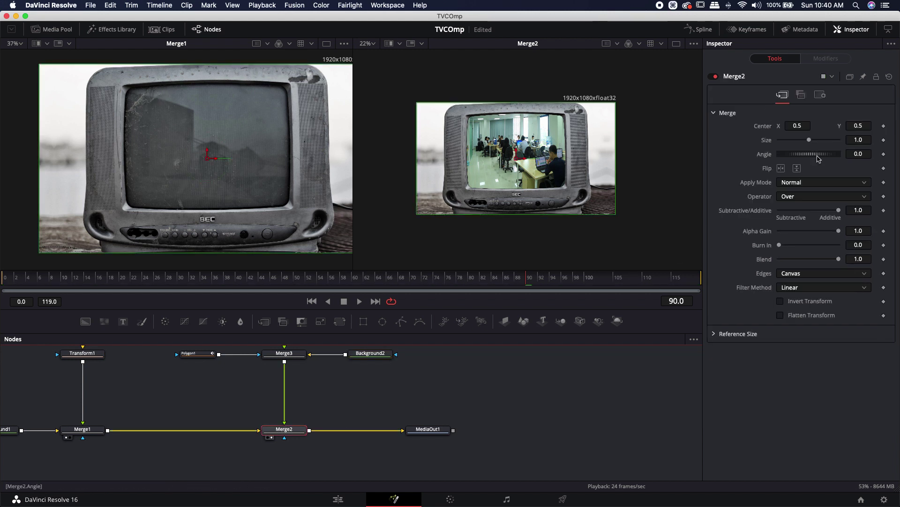
{"action": "left_click", "coordinate": [800, 183]}
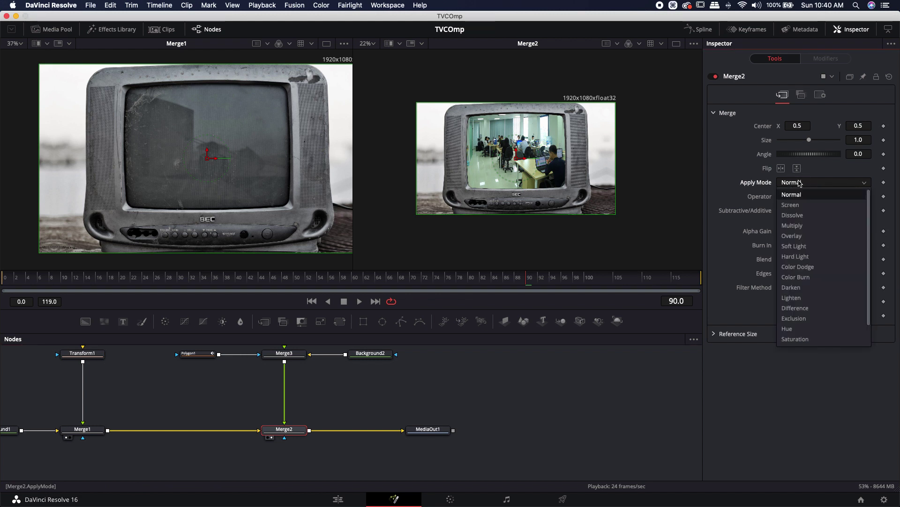
{"action": "left_click", "coordinate": [793, 236]}
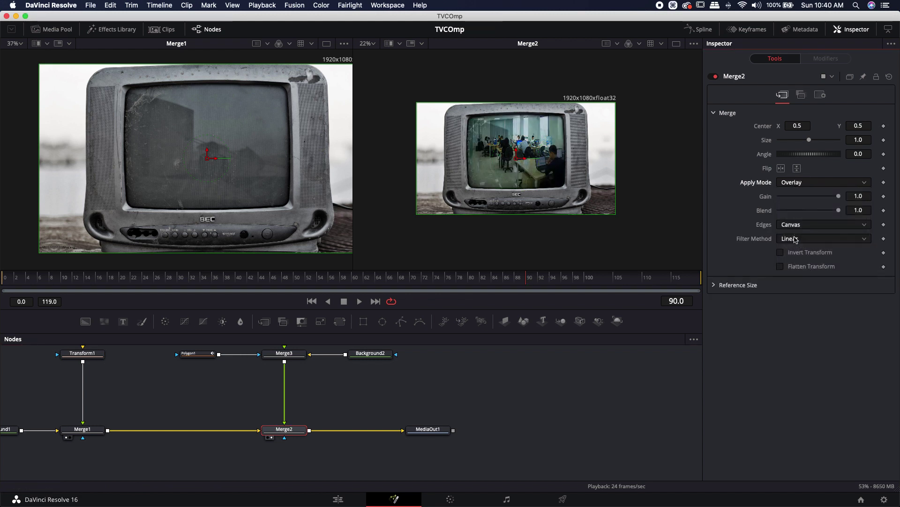
{"action": "scroll", "coordinate": [498, 119], "scroll_direction": "up", "scroll_amount": 5}
{"action": "scroll", "coordinate": [499, 120], "scroll_direction": "up", "scroll_amount": 2}
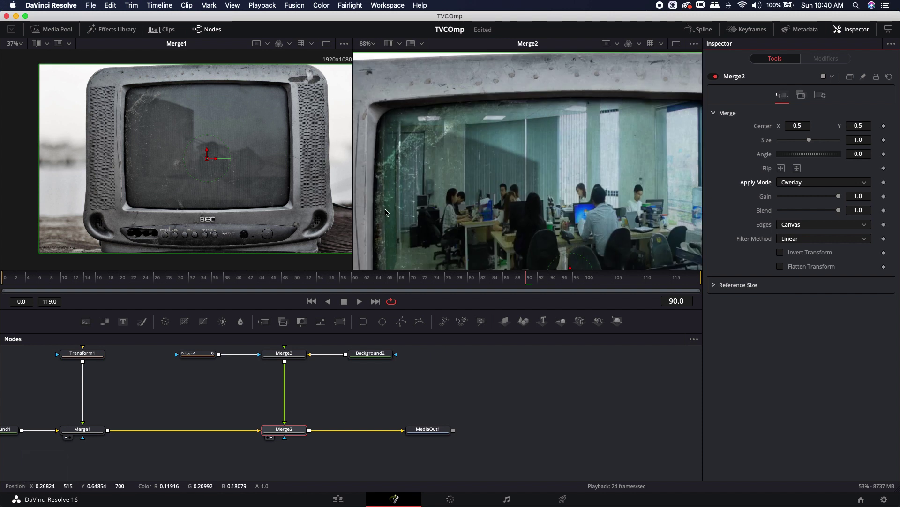
{"action": "left_click_drag", "start_coordinate": [386, 213], "coordinate": [385, 85]}
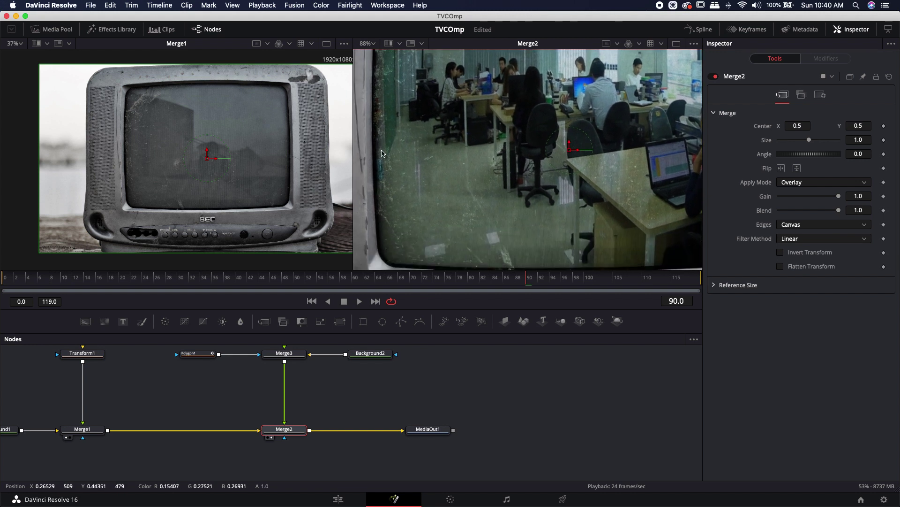
{"action": "left_click_drag", "start_coordinate": [428, 250], "coordinate": [457, 233]}
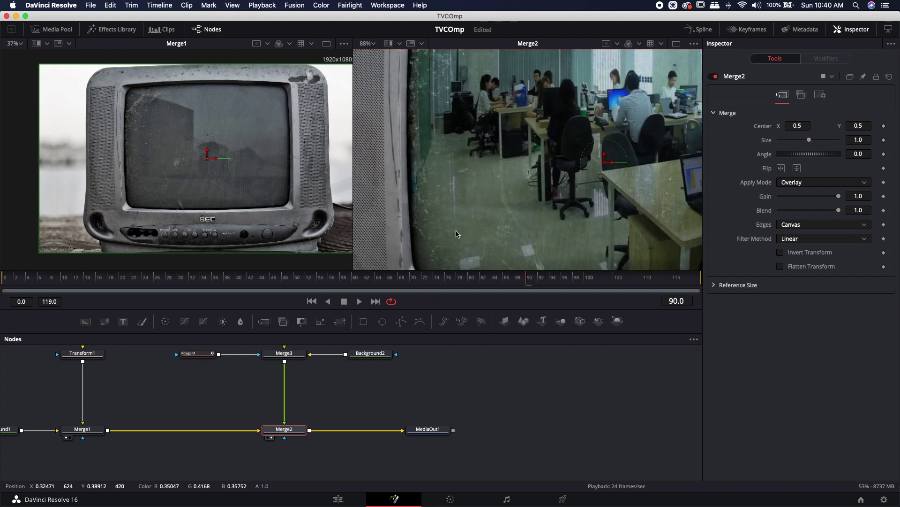
{"action": "key", "text": "super+f"}
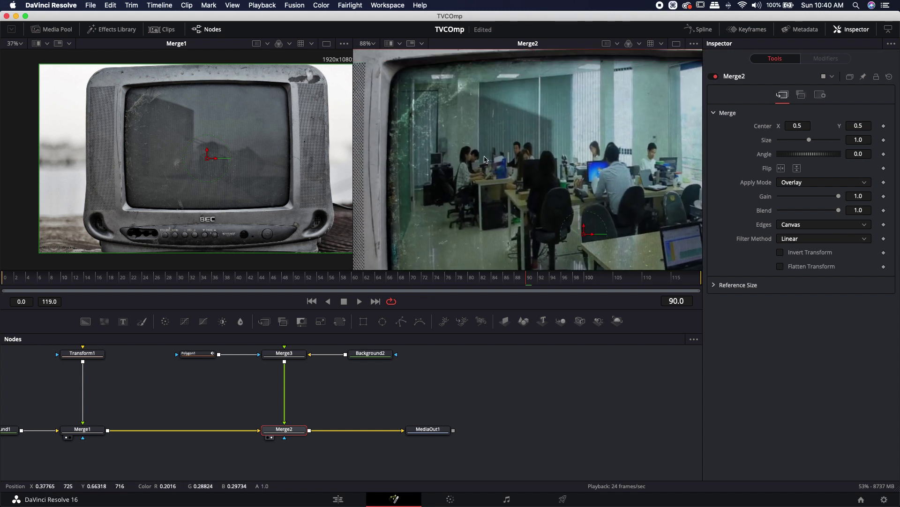
{"action": "scroll", "coordinate": [507, 131], "scroll_direction": "down", "scroll_amount": 2}
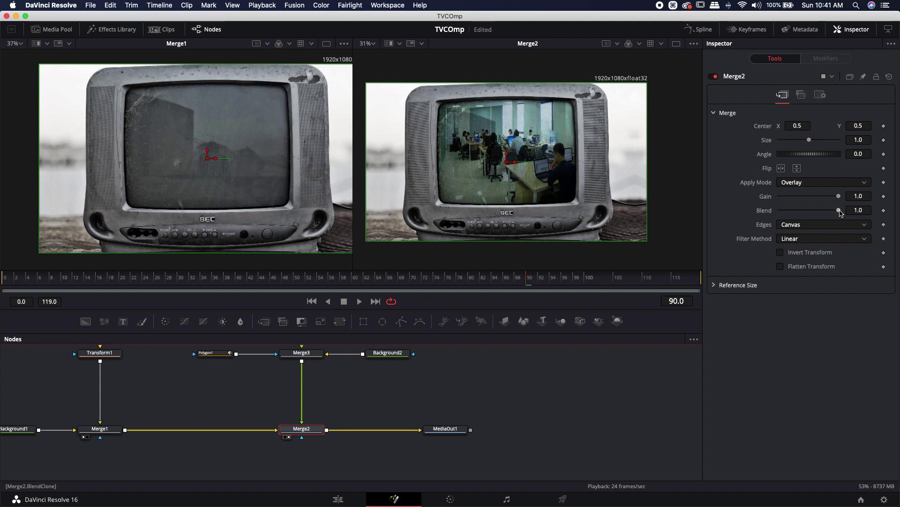
Try lowering Merge2's blend to 0.551.
{"action": "left_click_drag", "start_coordinate": [840, 211], "coordinate": [814, 213]}
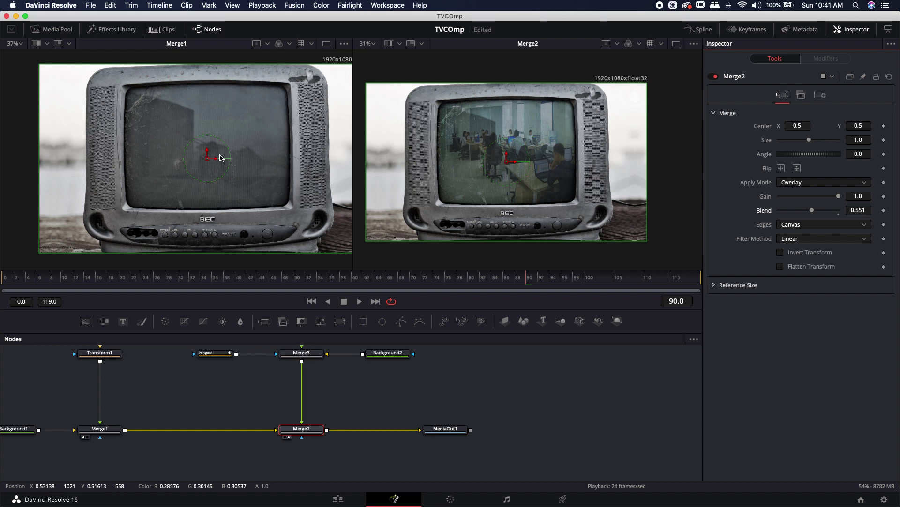
Move Merge3, Polygon1 and Background2 down together to make room for more nodes beneath Transform2.
{"action": "scroll", "coordinate": [400, 428], "scroll_direction": "up", "scroll_amount": 3}
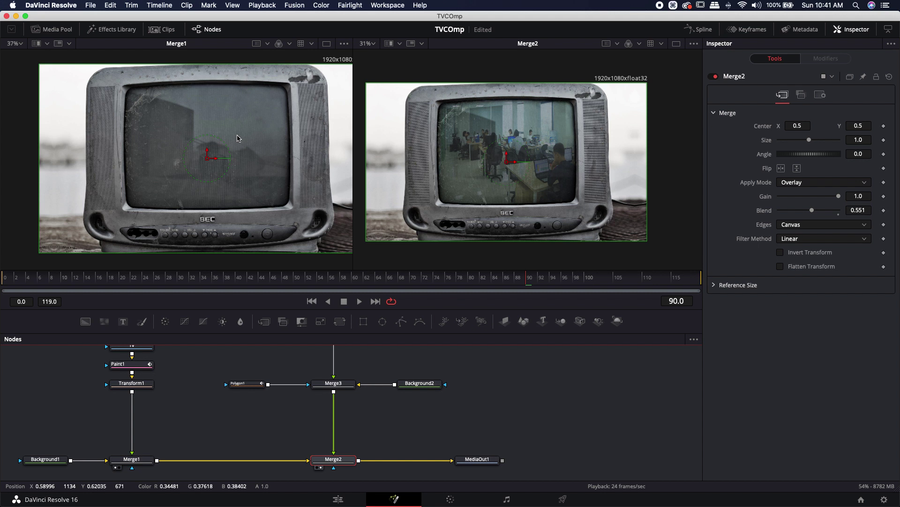
{"action": "scroll", "coordinate": [399, 413], "scroll_direction": "up", "scroll_amount": 3}
{"action": "left_click_drag", "start_coordinate": [253, 399], "coordinate": [487, 422]}
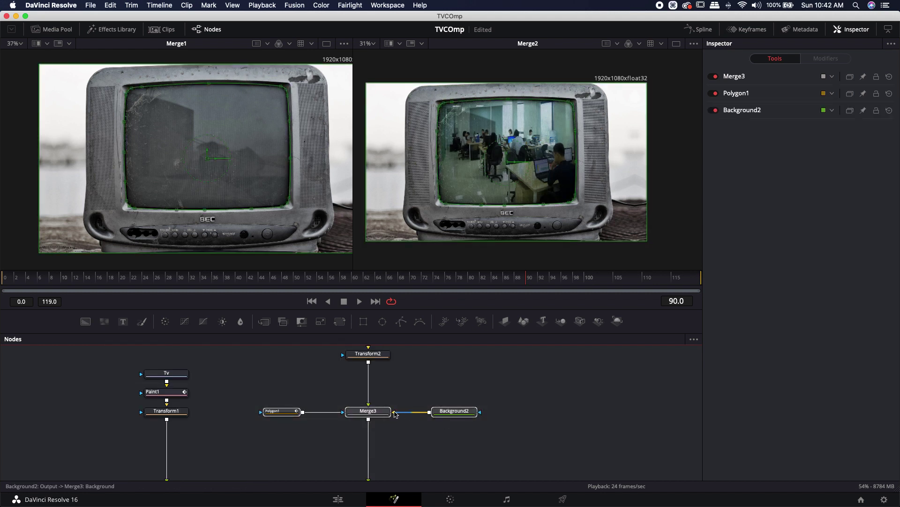
{"action": "left_click_drag", "start_coordinate": [368, 411], "coordinate": [367, 428]}
{"action": "left_click", "coordinate": [411, 391]}
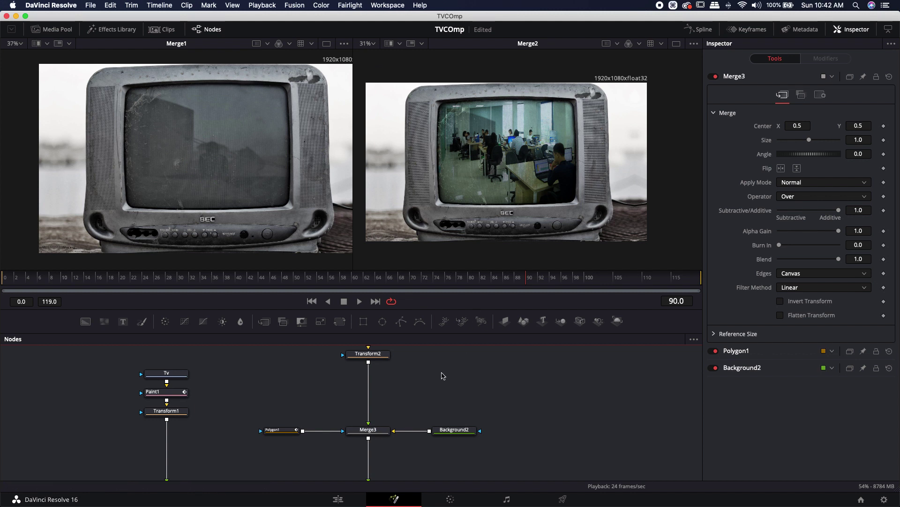
Save the project and insert a VHS effect node between Transform2 and Merge3.
{"action": "scroll", "coordinate": [375, 384], "scroll_direction": "up", "scroll_amount": 1}
{"action": "left_click", "coordinate": [368, 367]}
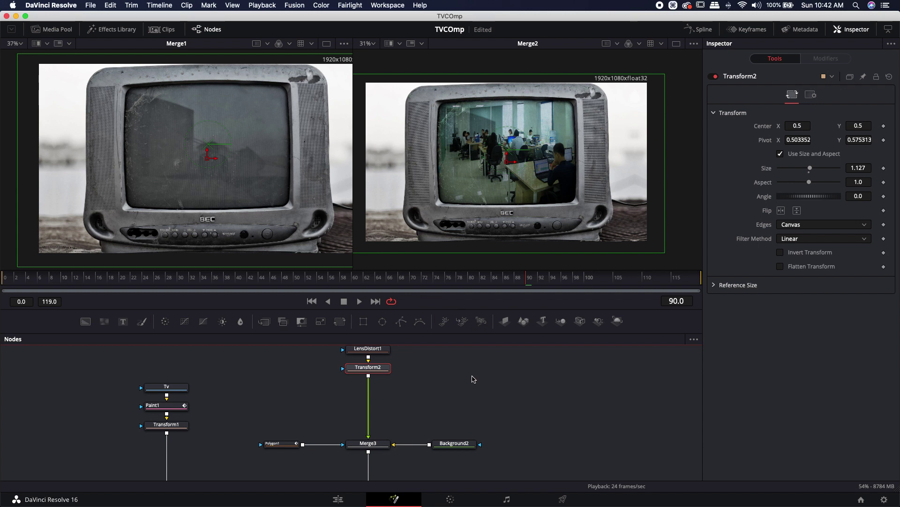
{"action": "key", "text": "super+s"}
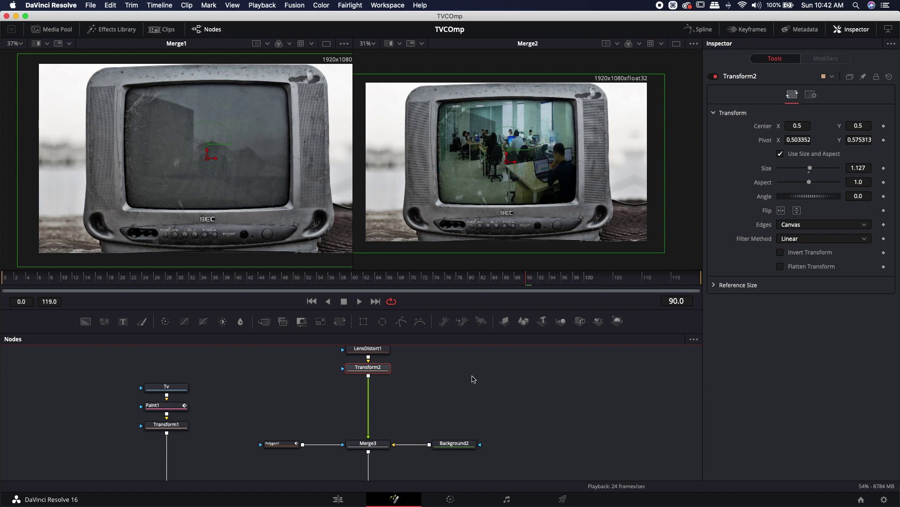
{"action": "key", "text": "shift+space"}
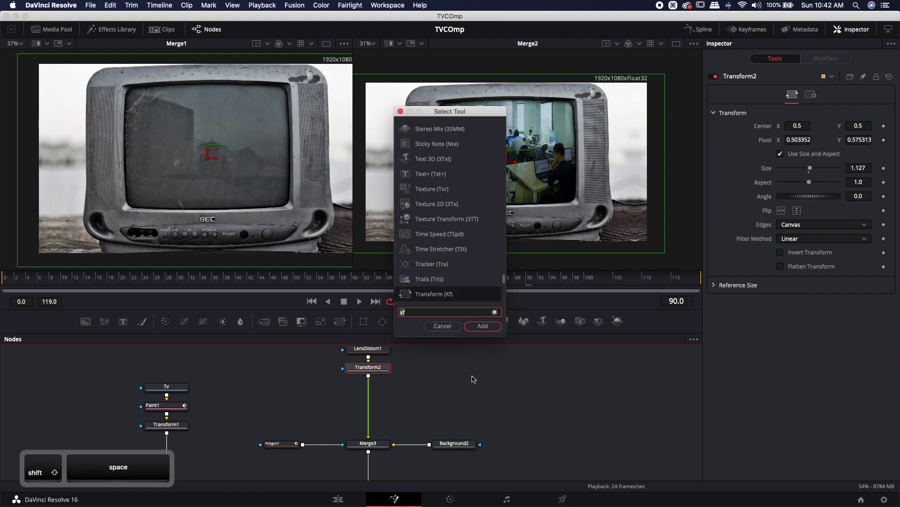
{"action": "type", "text": "vhs"}
{"action": "key", "text": "Return"}
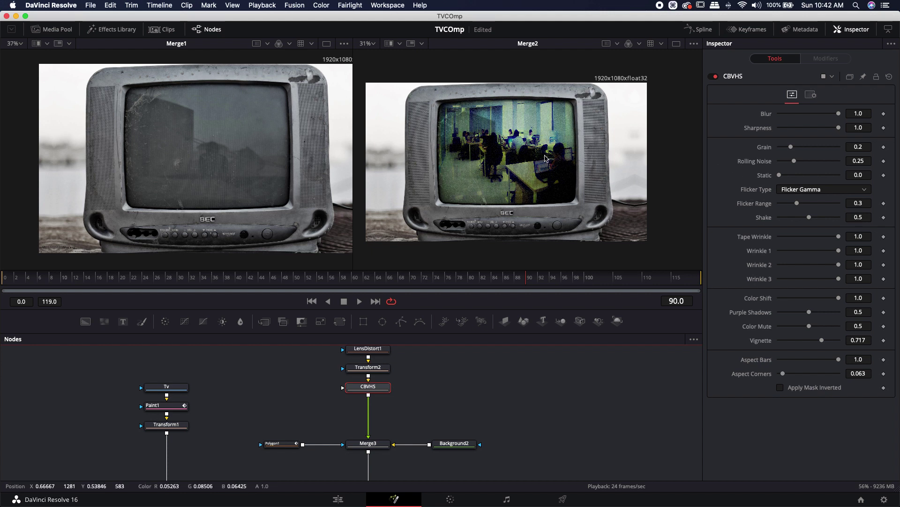
Lower the VHS node's grain to 0.047.
{"action": "left_click_drag", "start_coordinate": [790, 147], "coordinate": [782, 149]}
{"action": "left_click", "coordinate": [514, 429]}
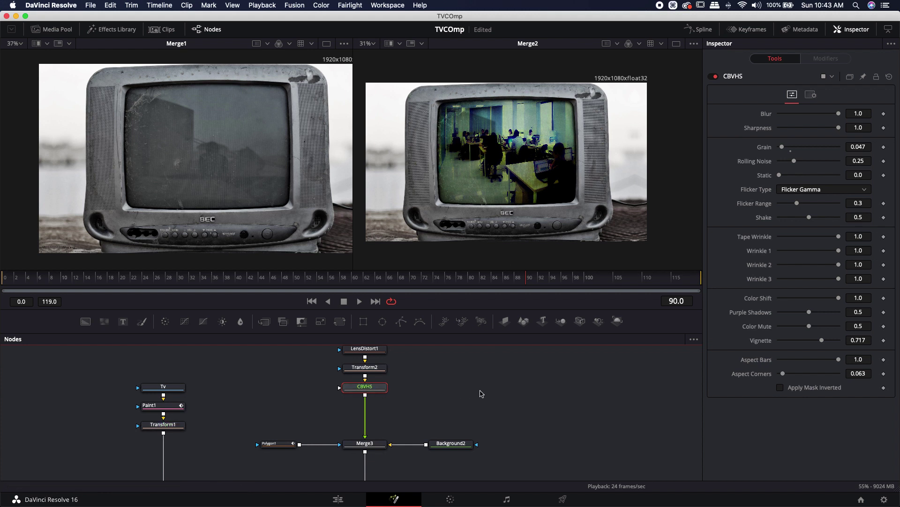
{"action": "scroll", "coordinate": [475, 388], "scroll_direction": "down", "scroll_amount": 1}
{"action": "scroll", "coordinate": [398, 396], "scroll_direction": "down", "scroll_amount": 1}
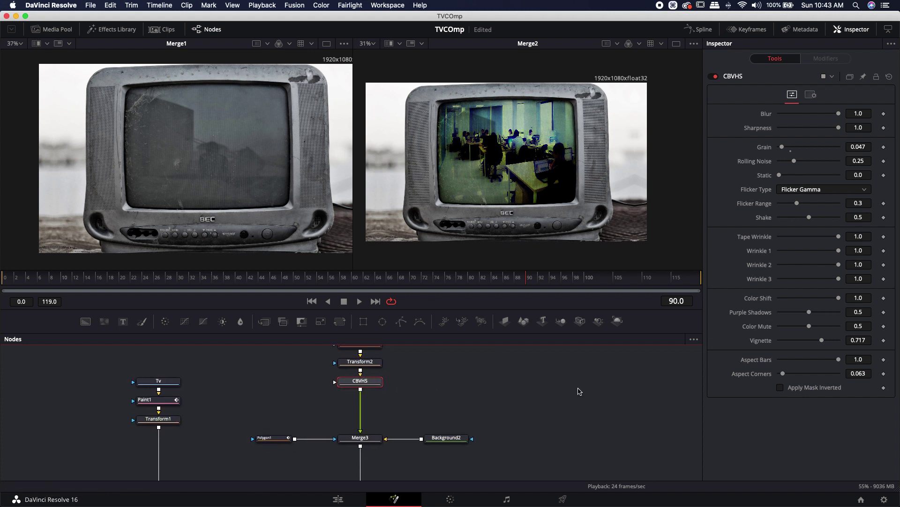
Insert a Color Corrector after the VHS node and raise the lift of its Shadows range to 0.13.
{"action": "key", "text": "shift+space"}
{"action": "type", "text": "cc"}
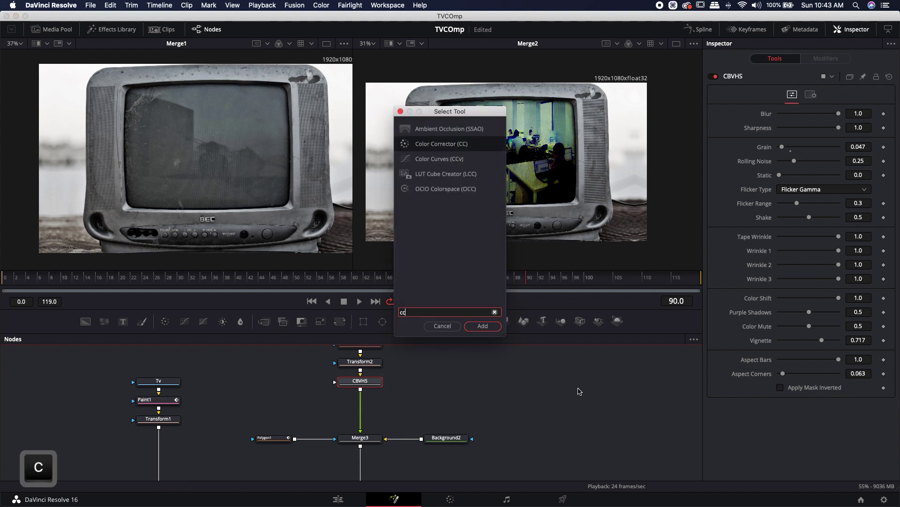
{"action": "key", "text": "Return"}
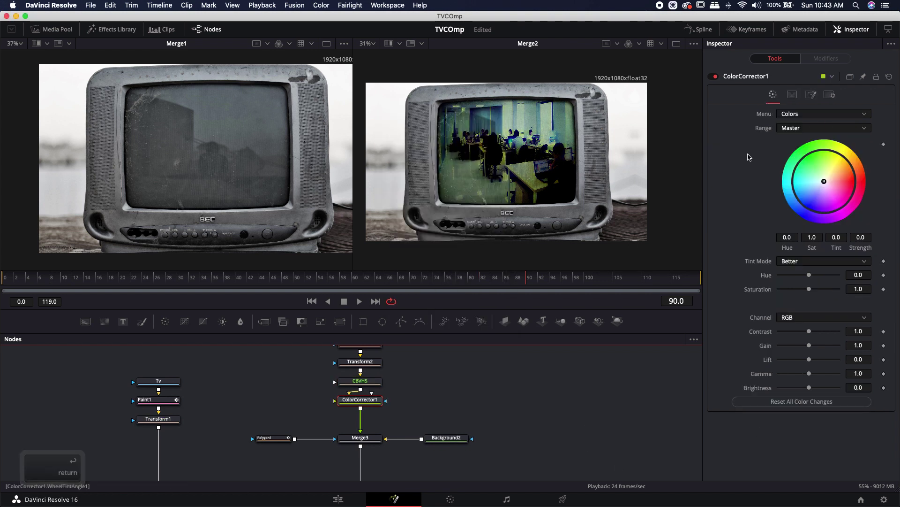
{"action": "left_click", "coordinate": [796, 127]}
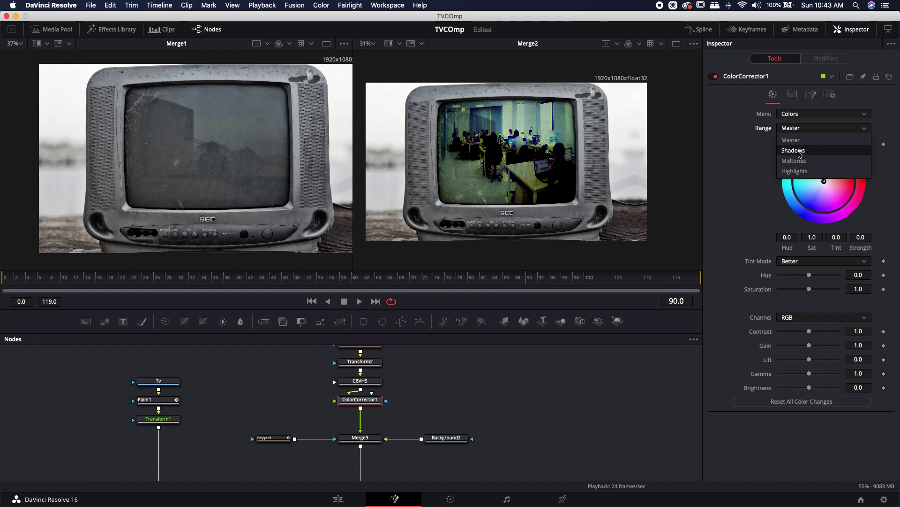
{"action": "left_click", "coordinate": [797, 151]}
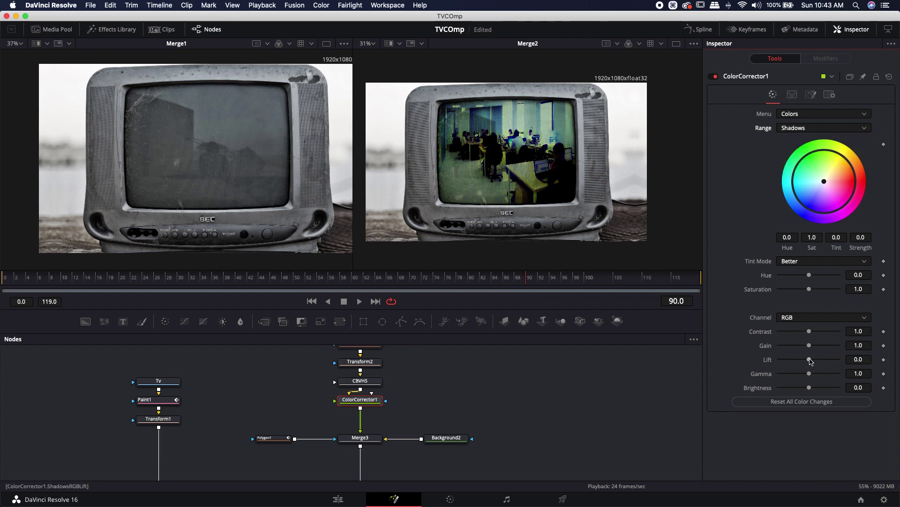
{"action": "left_click_drag", "start_coordinate": [811, 360], "coordinate": [814, 360]}
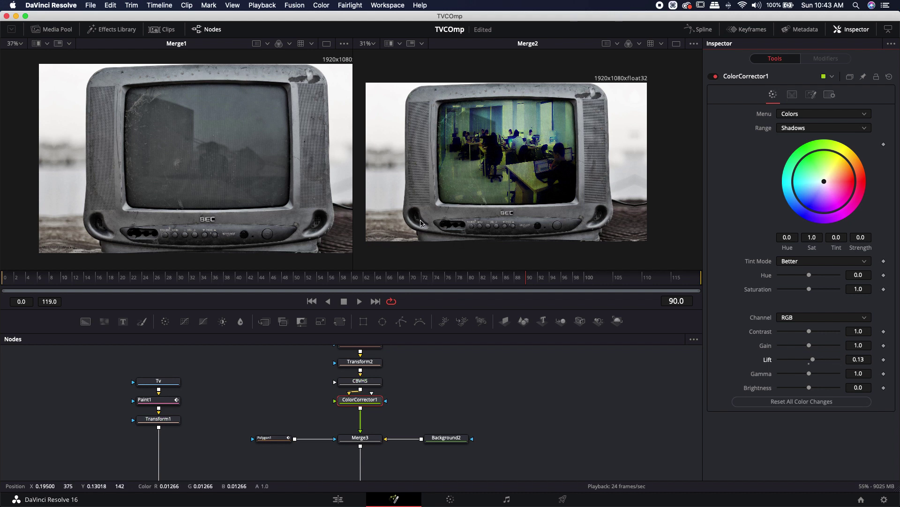
{"action": "scroll", "coordinate": [518, 392], "scroll_direction": "down", "scroll_amount": 1}
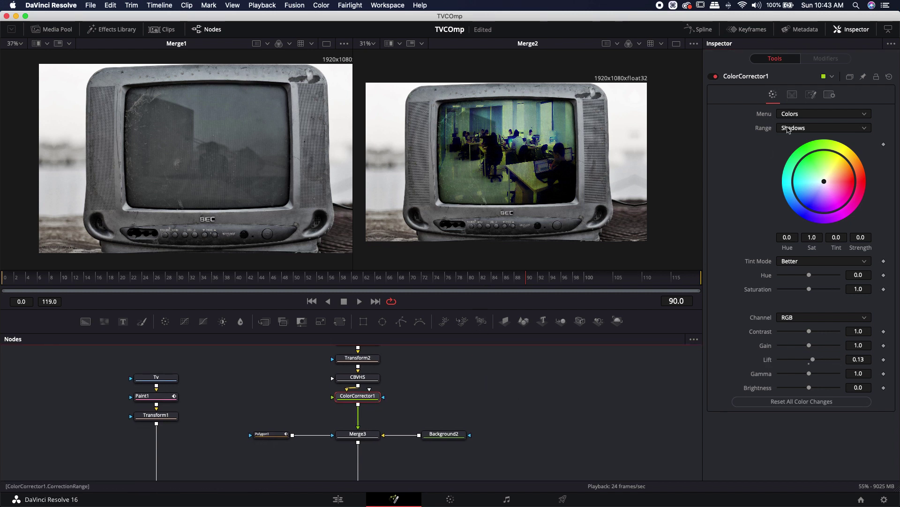
Reduce the Color Corrector's saturation to 0.78 for the Master range.
{"action": "left_click", "coordinate": [792, 128]}
{"action": "left_click", "coordinate": [792, 140]}
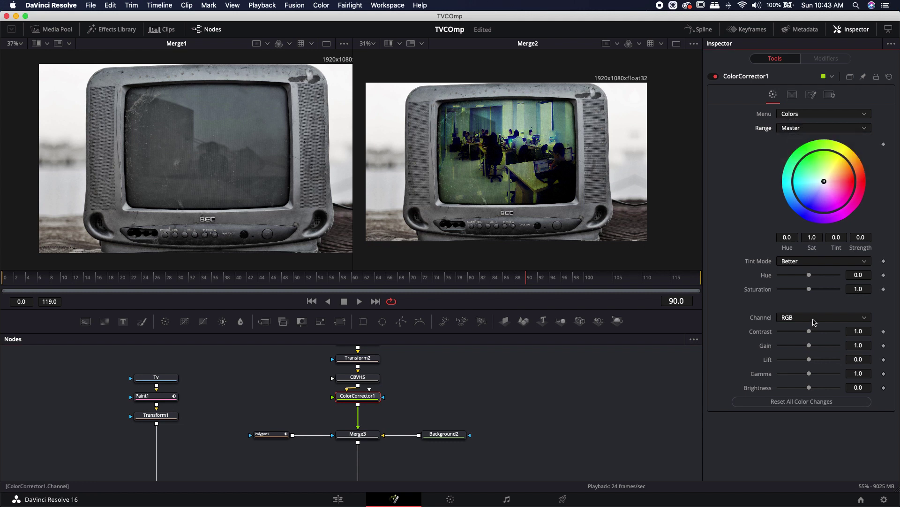
{"action": "left_click", "coordinate": [808, 291]}
{"action": "left_click_drag", "start_coordinate": [808, 290], "coordinate": [803, 290]}
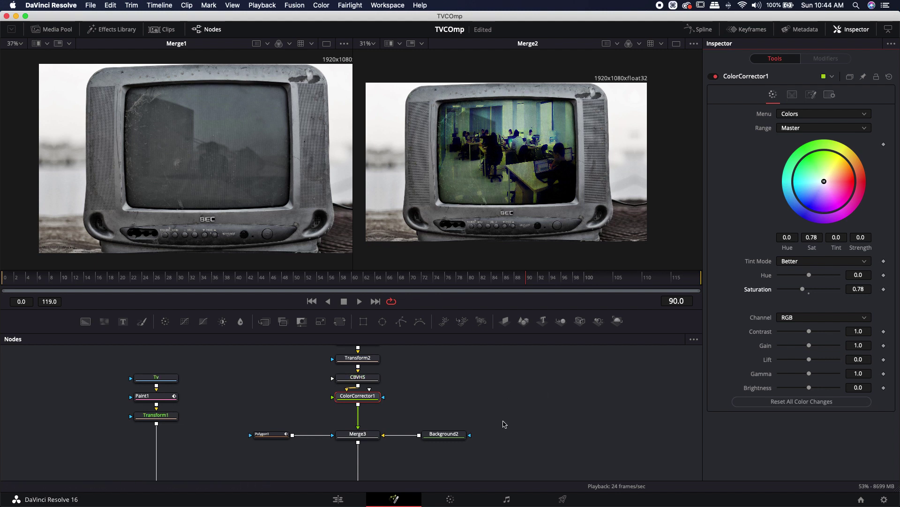
Set Merge2's blend to 0.583 so the TV glass shows through the footage.
{"action": "scroll", "coordinate": [496, 418], "scroll_direction": "down", "scroll_amount": 4}
{"action": "left_click", "coordinate": [344, 443]}
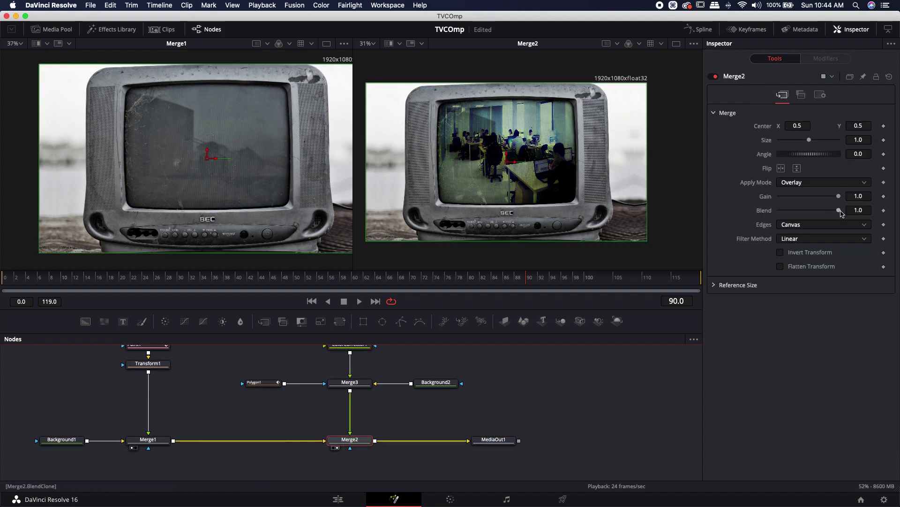
{"action": "left_click_drag", "start_coordinate": [840, 211], "coordinate": [816, 214]}
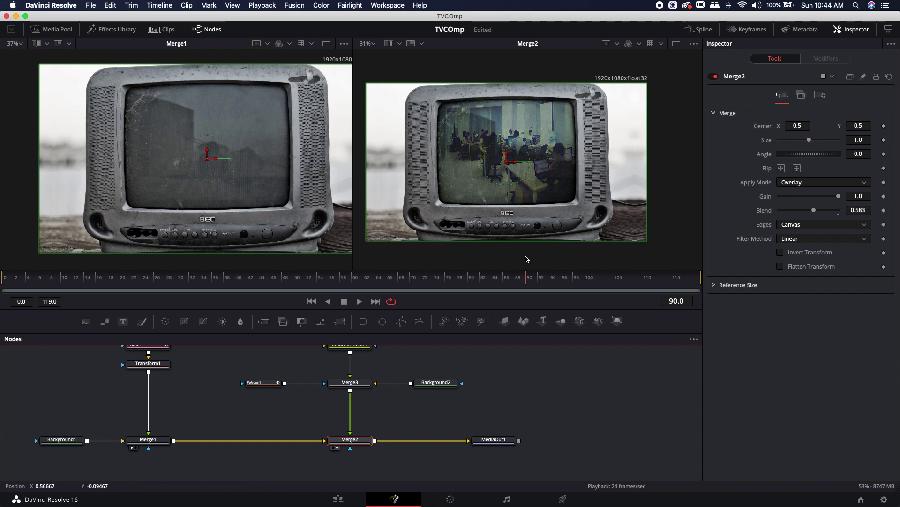
Switch to the Edit page, play the Fusion composition from the start of the timeline, and return the playhead to the start.
{"action": "left_click", "coordinate": [338, 499]}
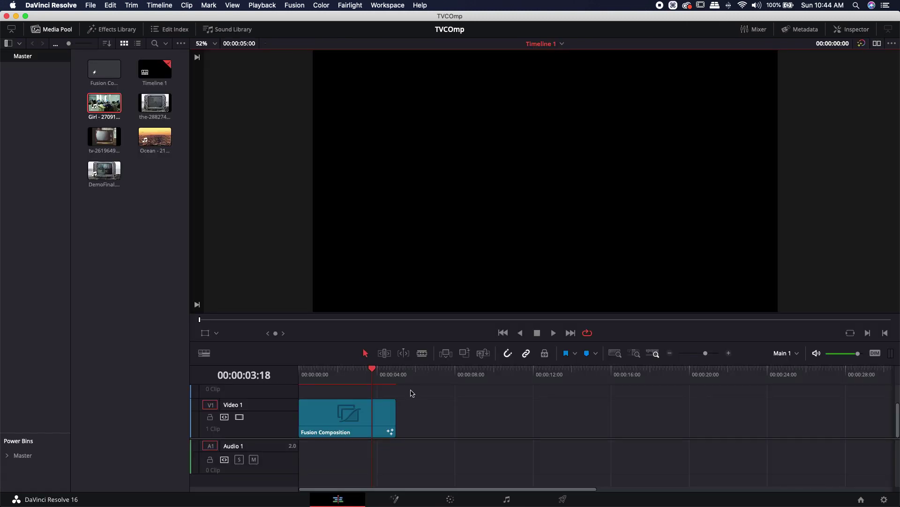
{"action": "left_click_drag", "start_coordinate": [375, 373], "coordinate": [278, 369]}
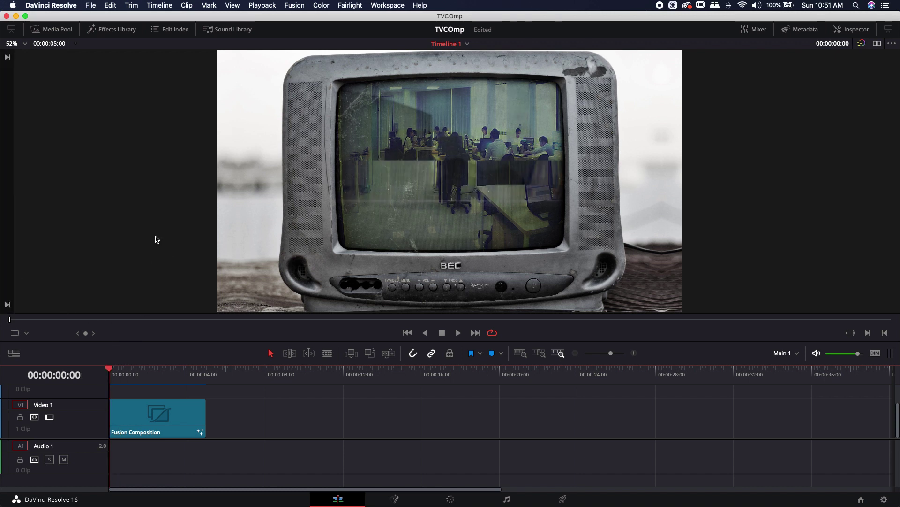
{"action": "key", "text": "space"}
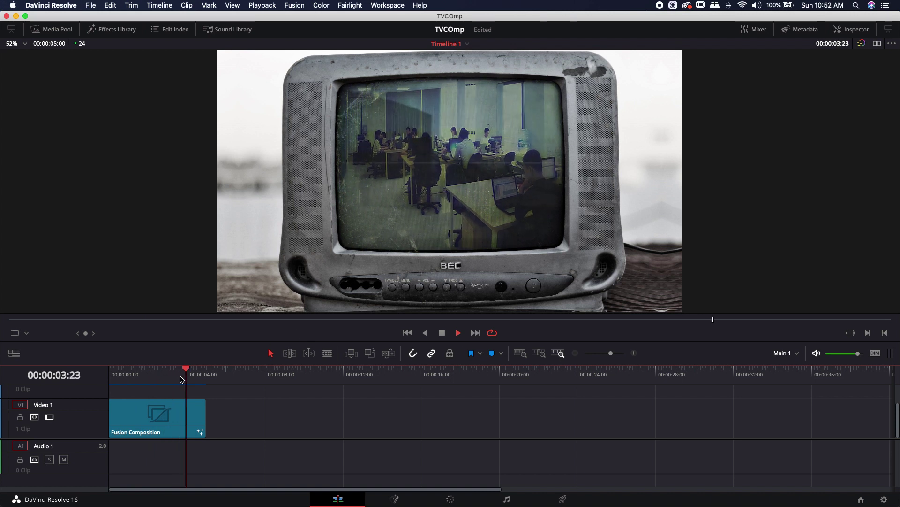
{"action": "left_click_drag", "start_coordinate": [182, 379], "coordinate": [108, 375]}
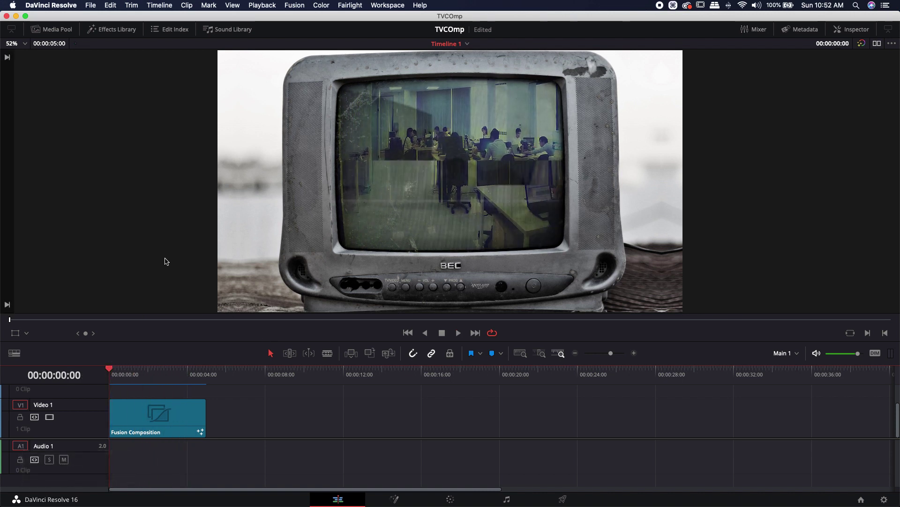